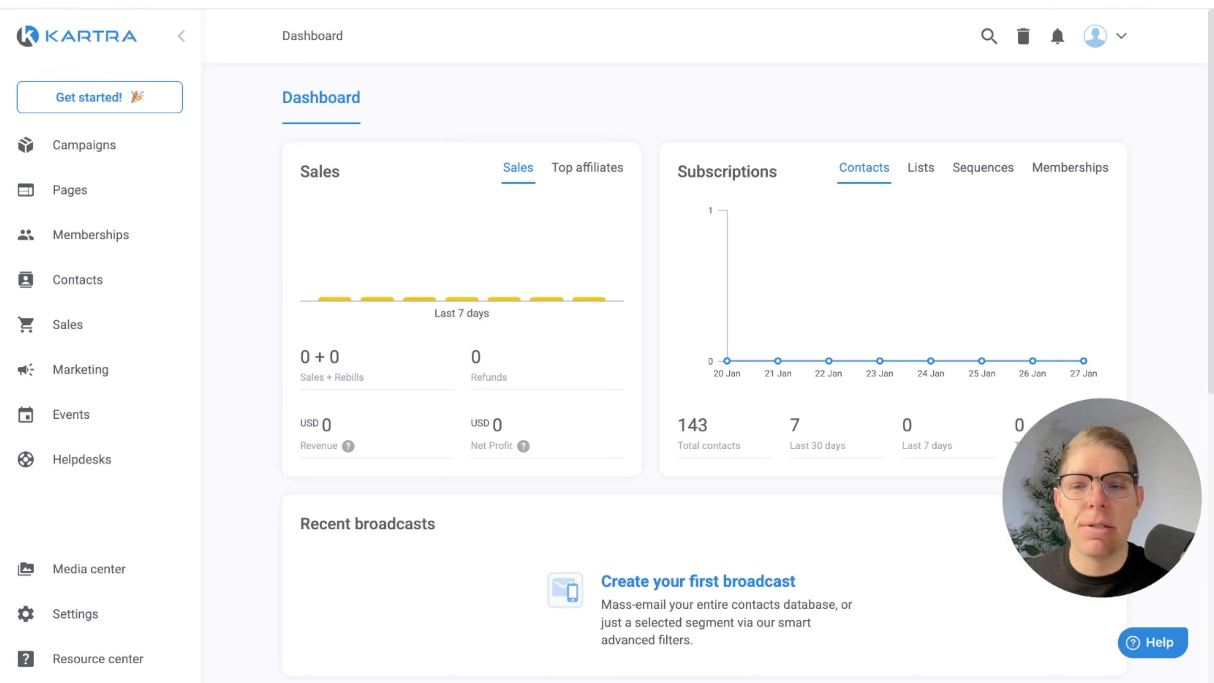
# Start a new video in the Media center and name it "Online Course Outline"
pyautogui.click(103, 569)
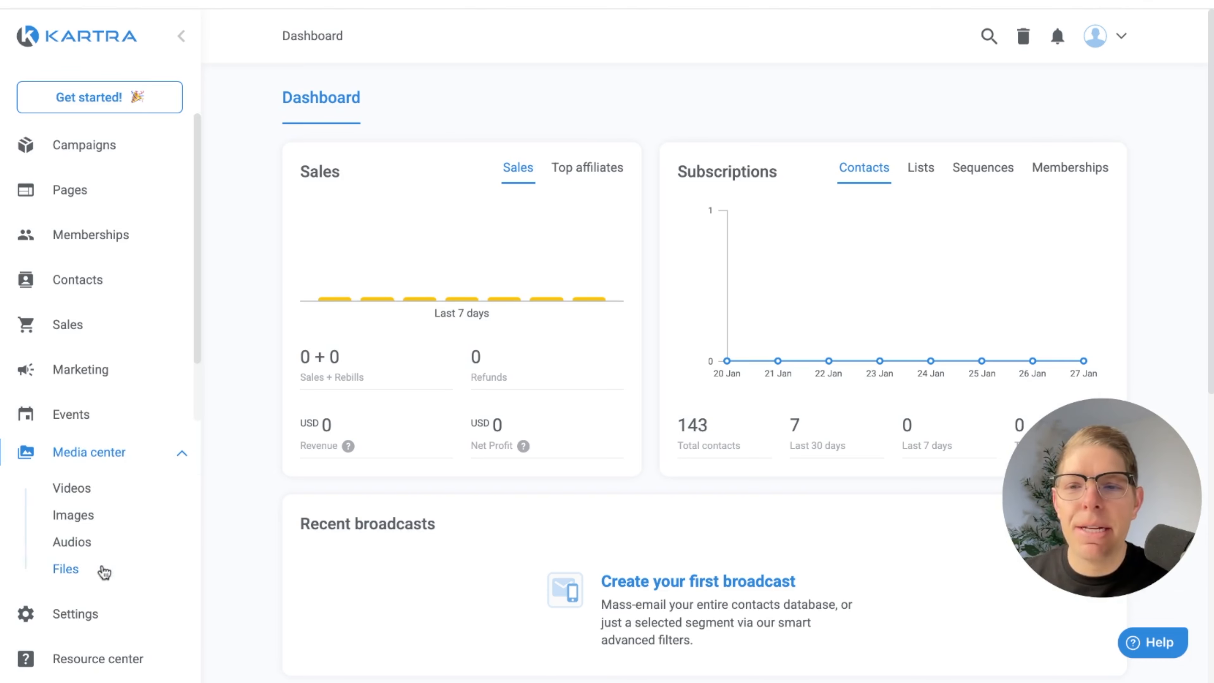
pyautogui.click(82, 492)
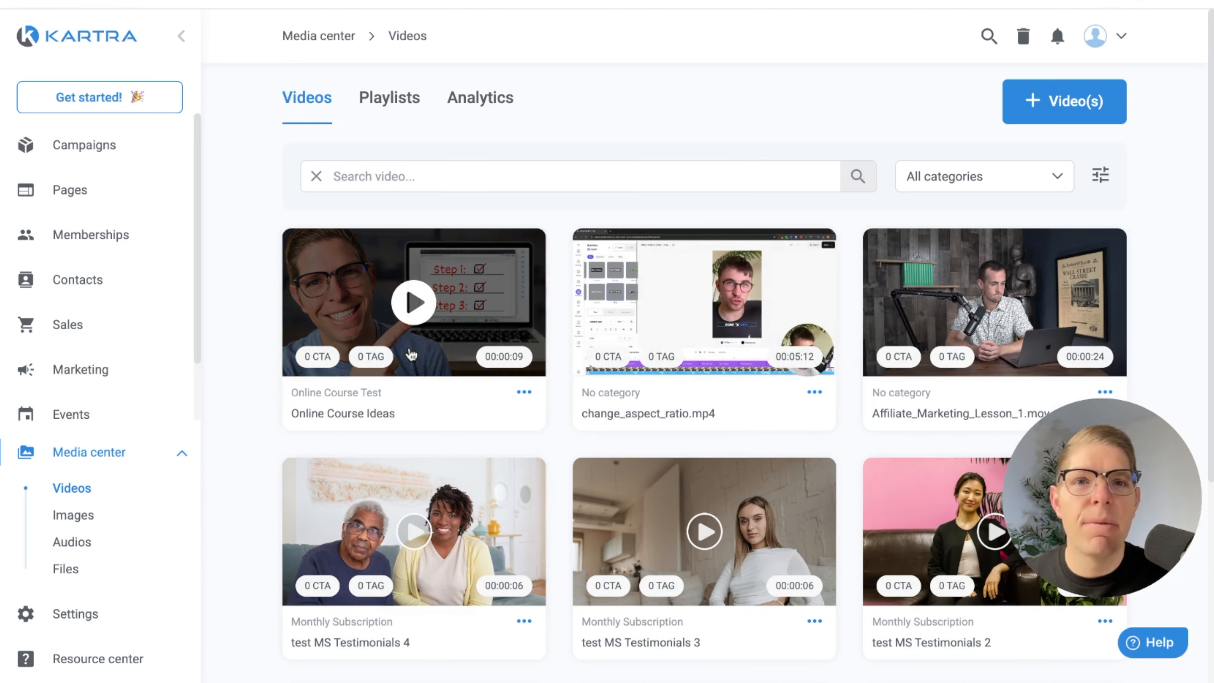
pyautogui.click(1041, 103)
pyautogui.click(555, 266)
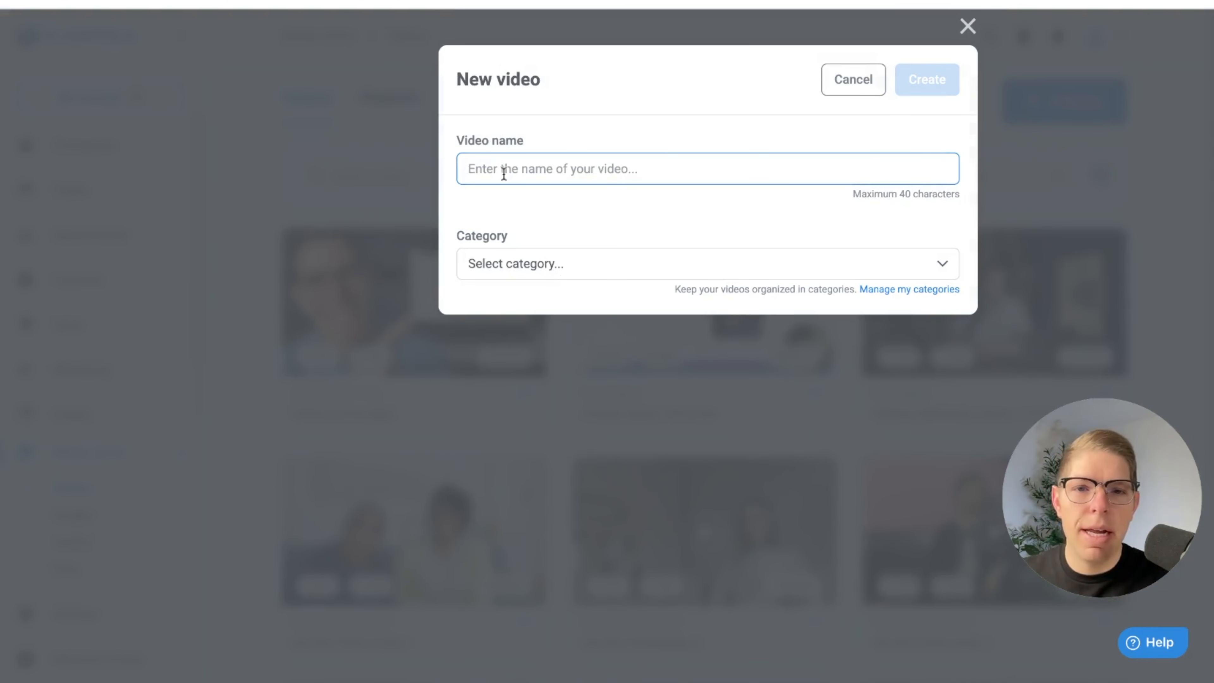
pyautogui.write('Online Course Outline')
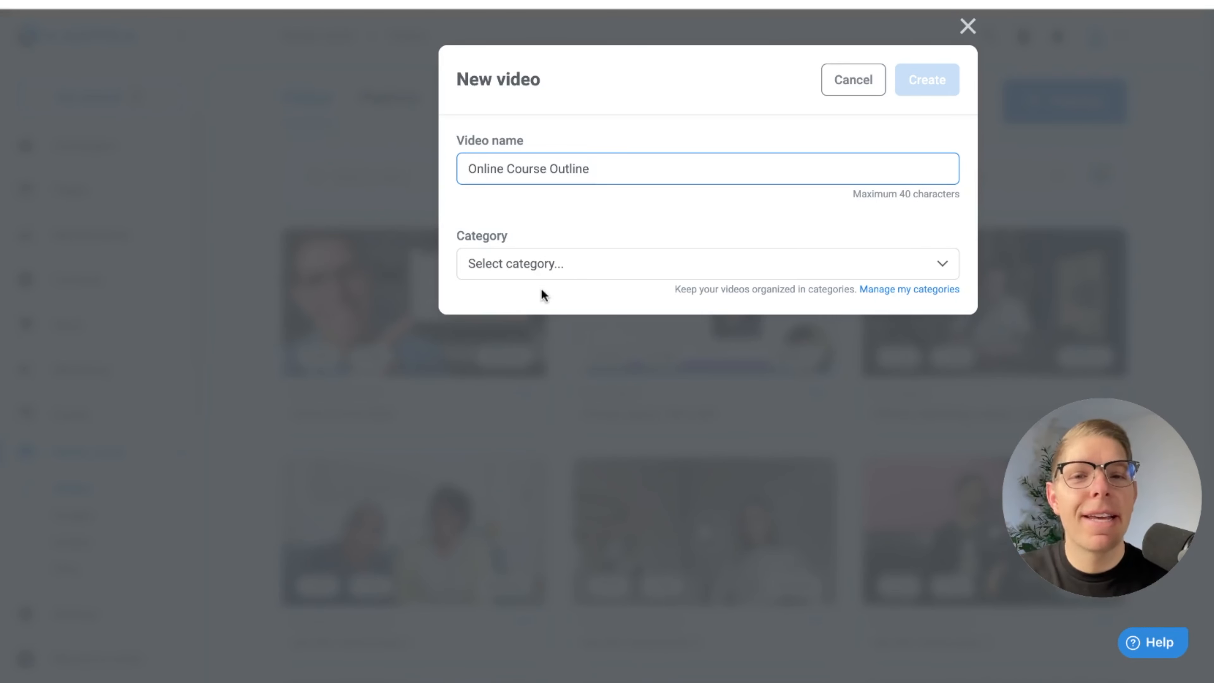
# Add a new video category named "Online Course test 2" and return to the new video's details
pyautogui.click(554, 278)
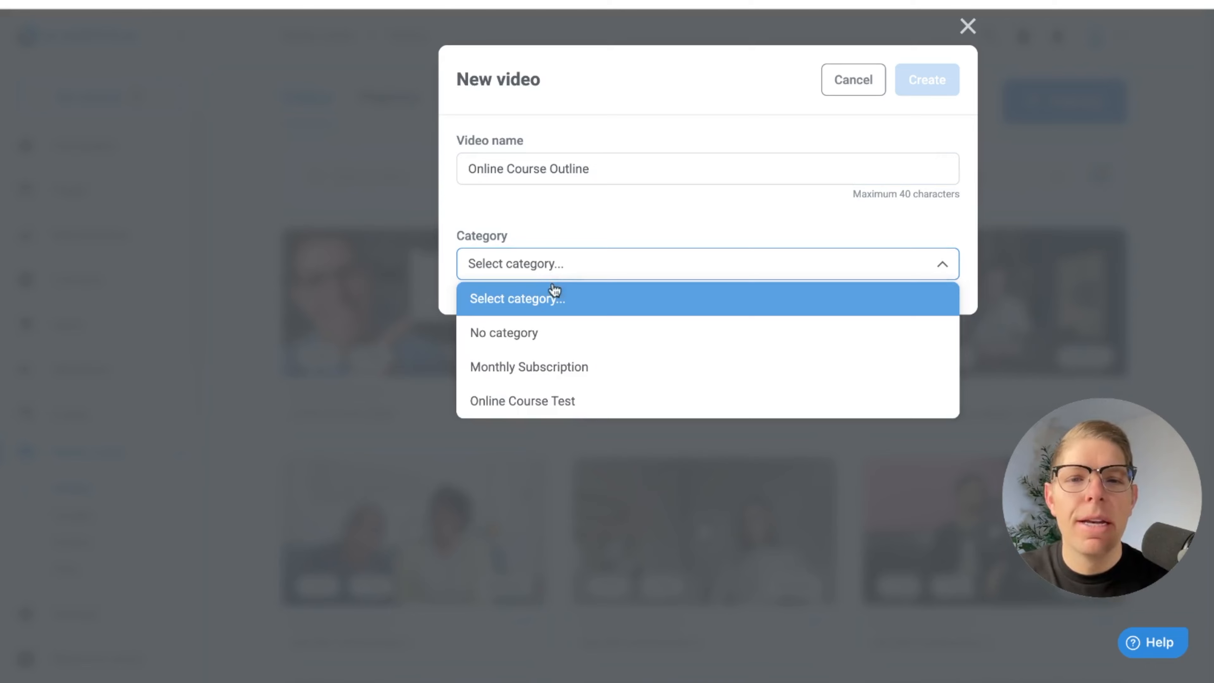
pyautogui.click(578, 266)
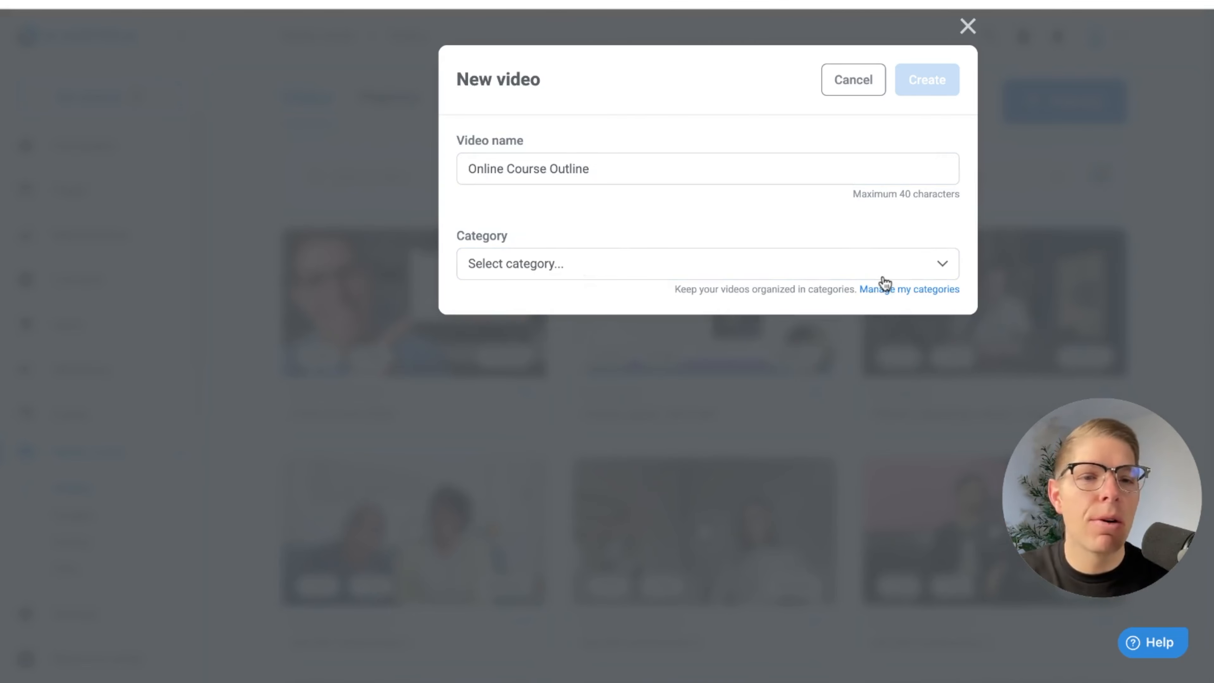
pyautogui.click(879, 291)
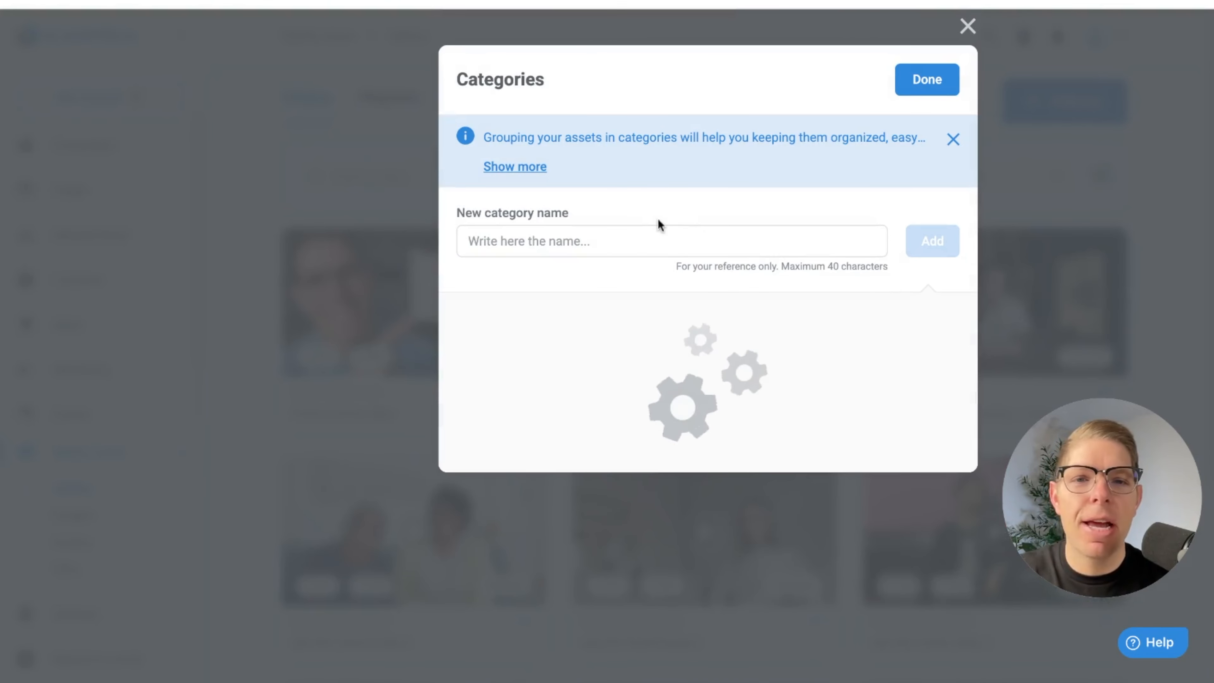
pyautogui.click(626, 243)
pyautogui.write('Online Course test 2')
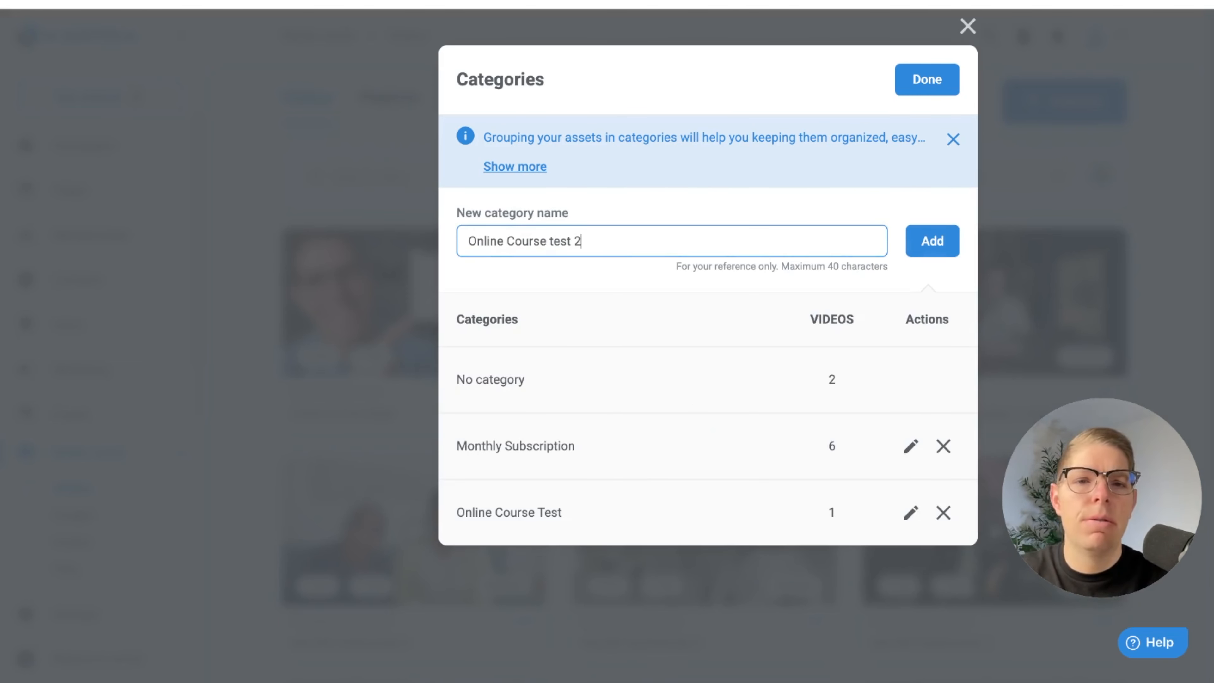
pyautogui.click(939, 241)
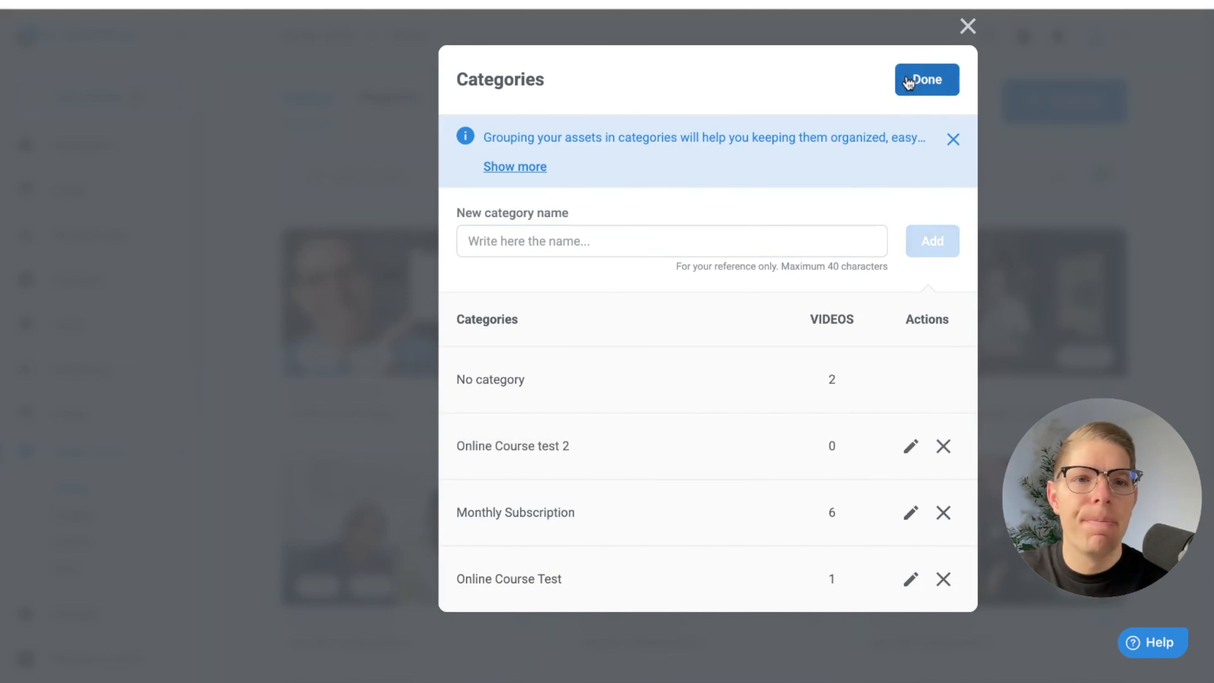
pyautogui.click(908, 80)
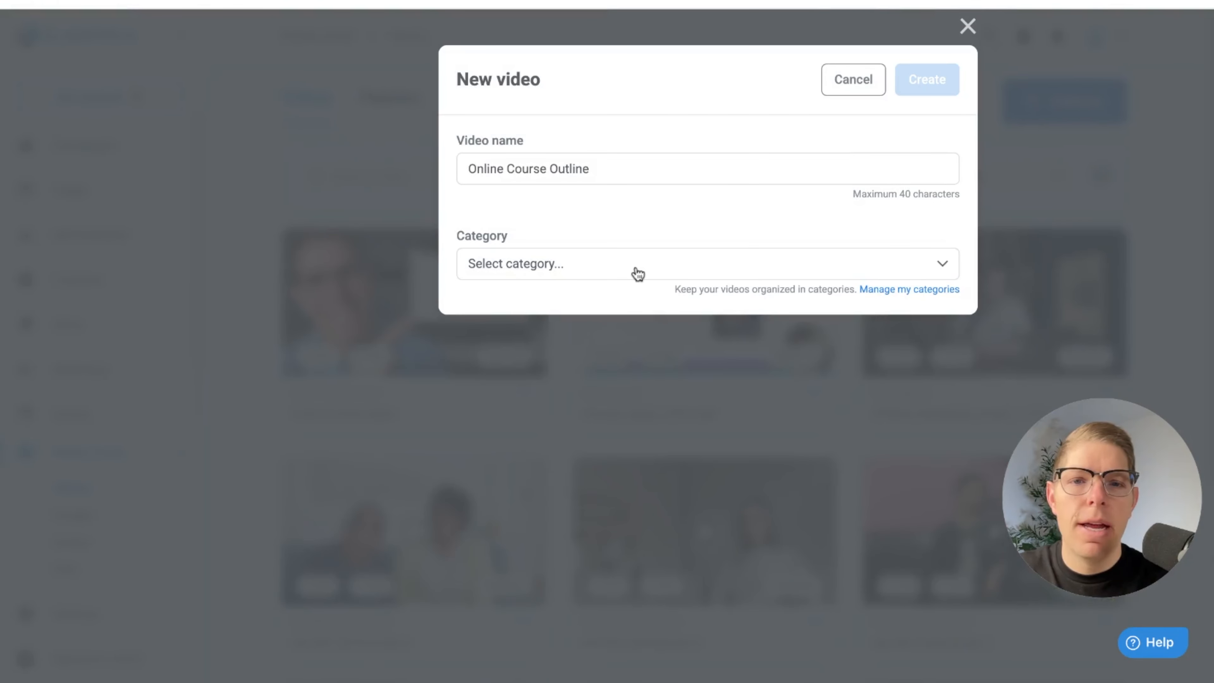
# Assign the new video to the "Online Course Test" category and create it
pyautogui.click(637, 274)
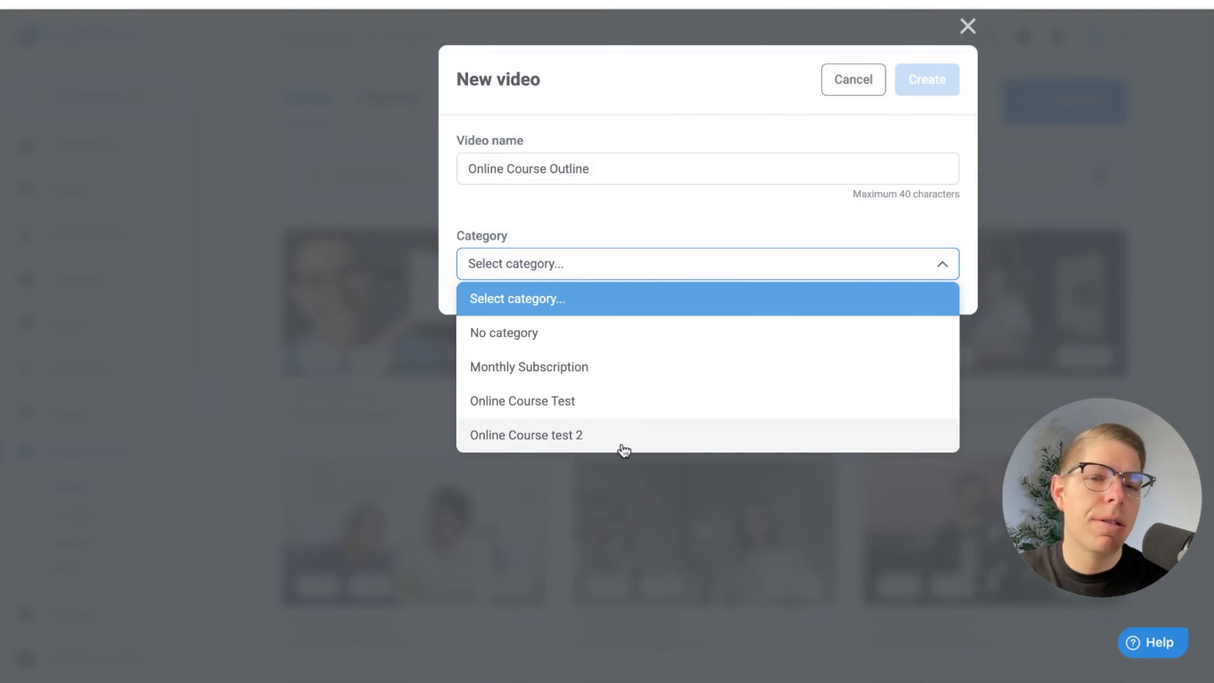
pyautogui.click(607, 414)
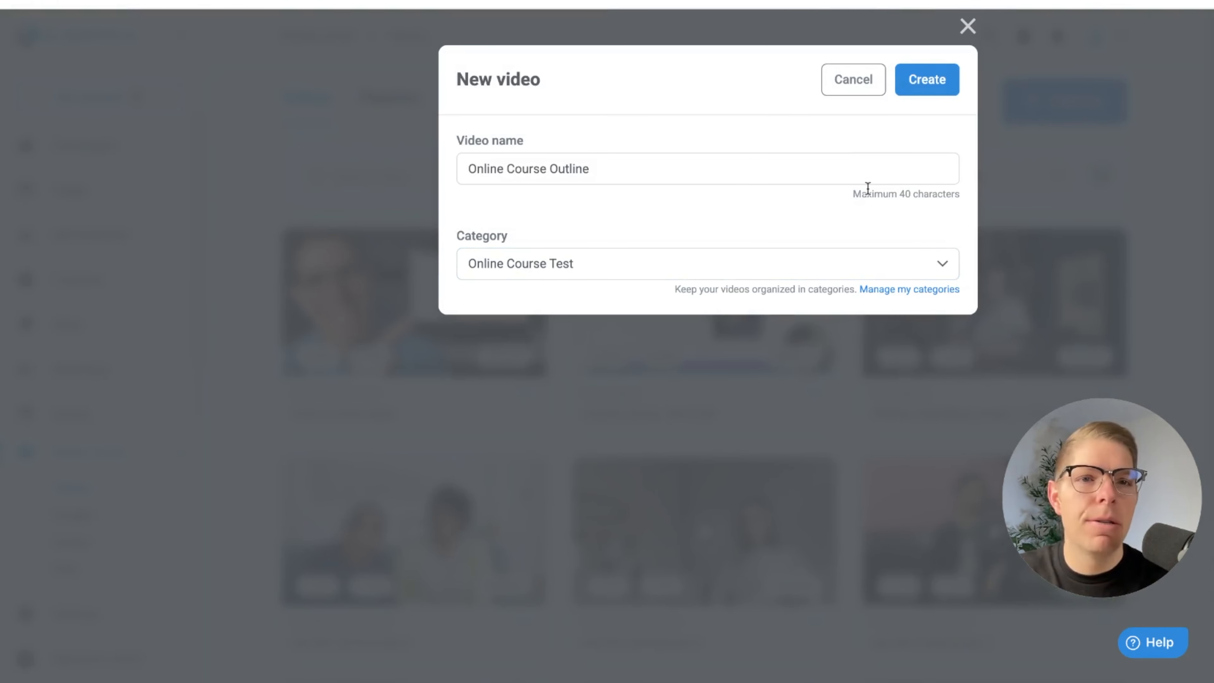
pyautogui.click(921, 89)
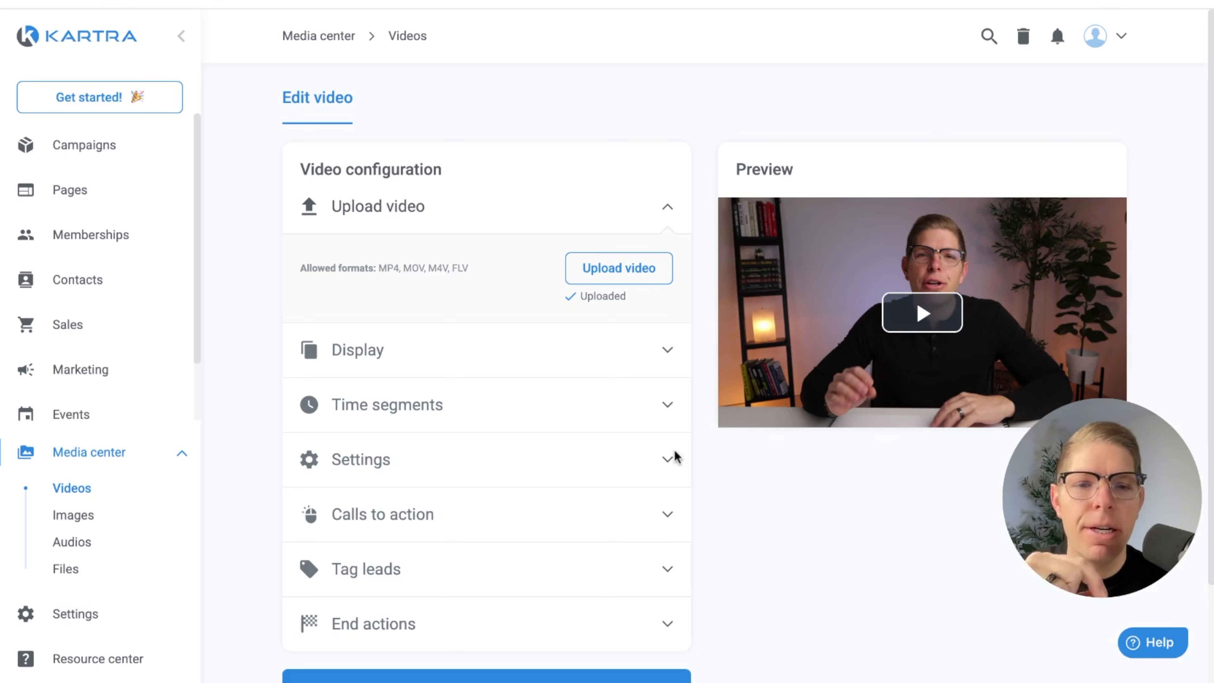
# Set the video's splash image to "Online Course Outline.png" from the user gallery
pyautogui.click(669, 460)
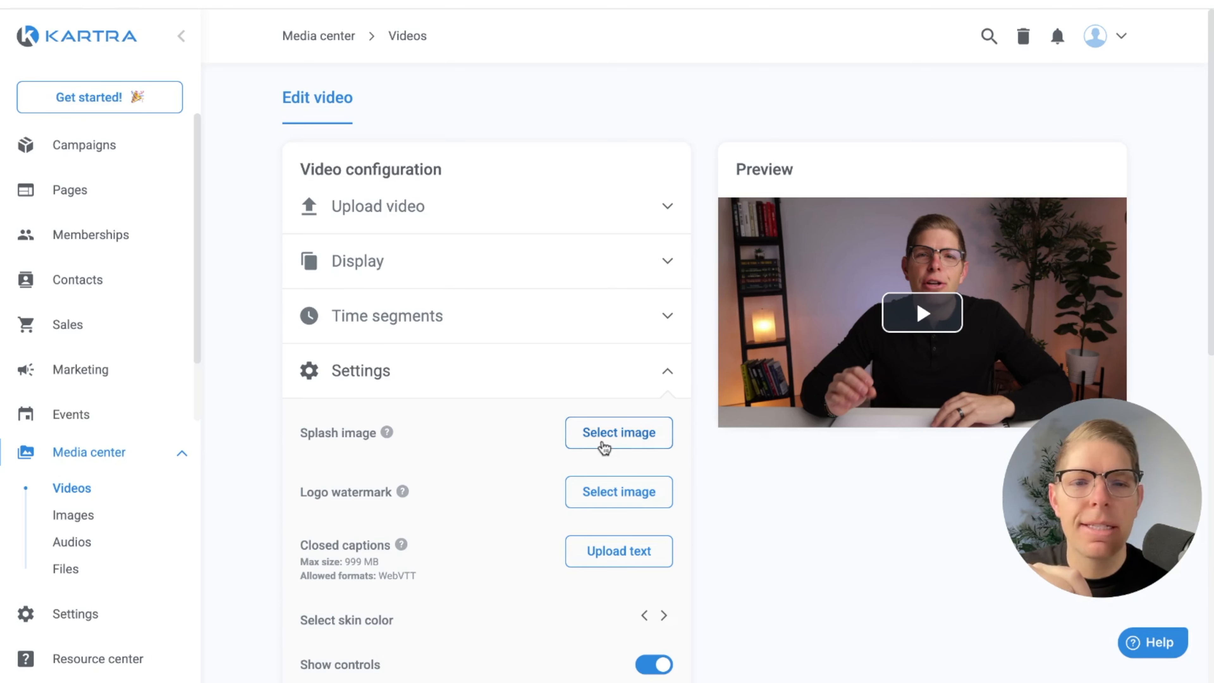
pyautogui.click(605, 447)
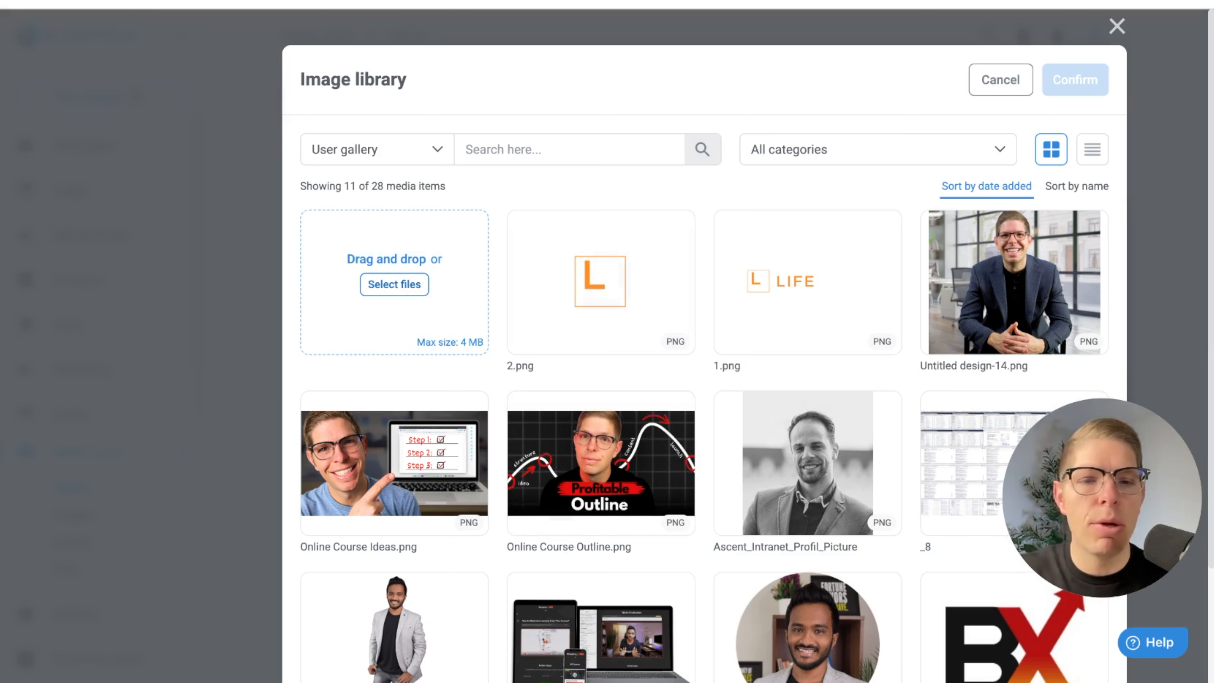
pyautogui.moveTo(517, 507)
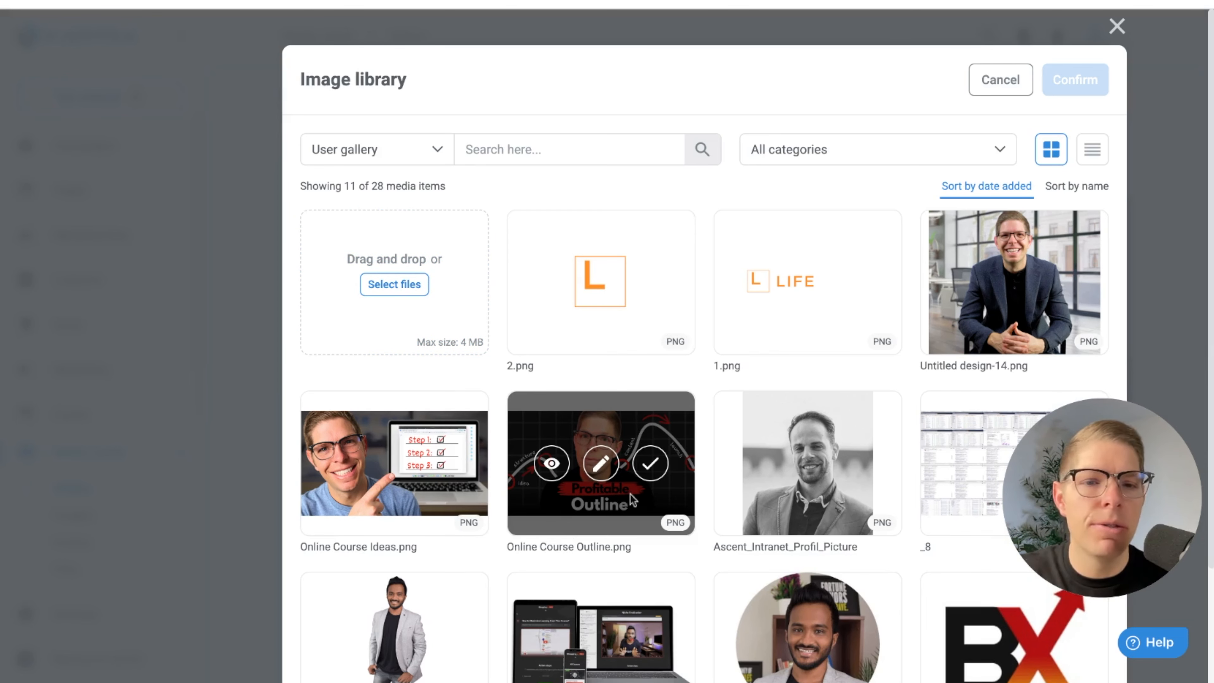
pyautogui.click(651, 466)
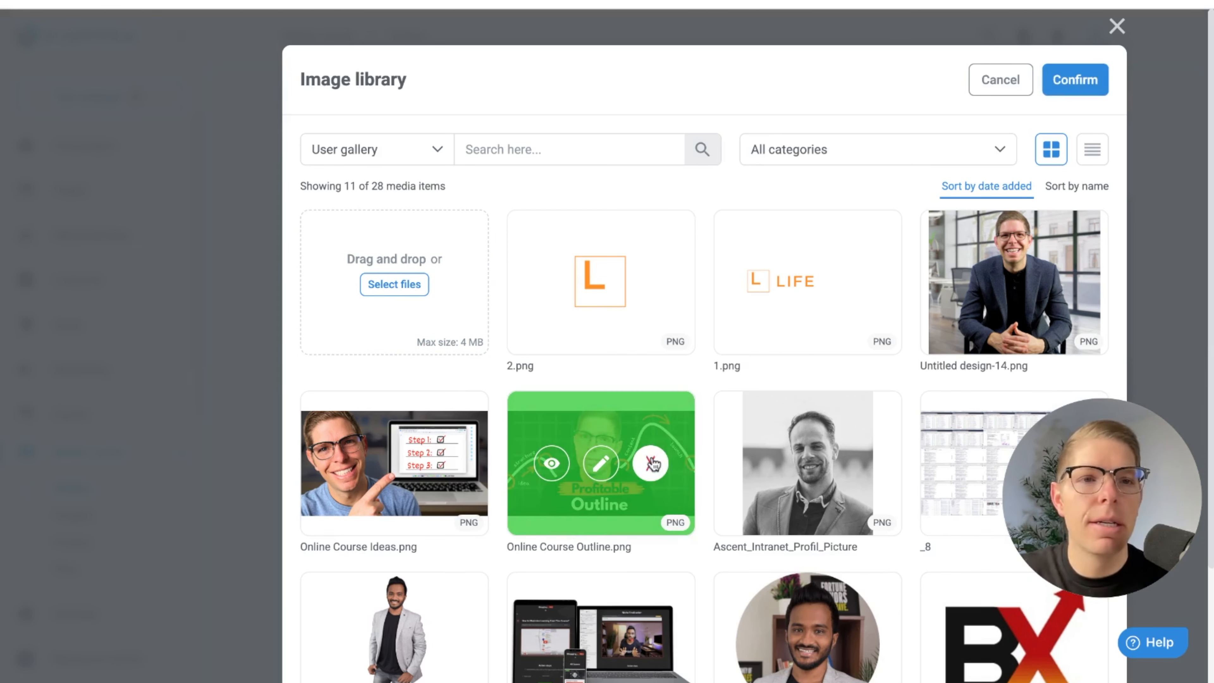
pyautogui.click(1078, 80)
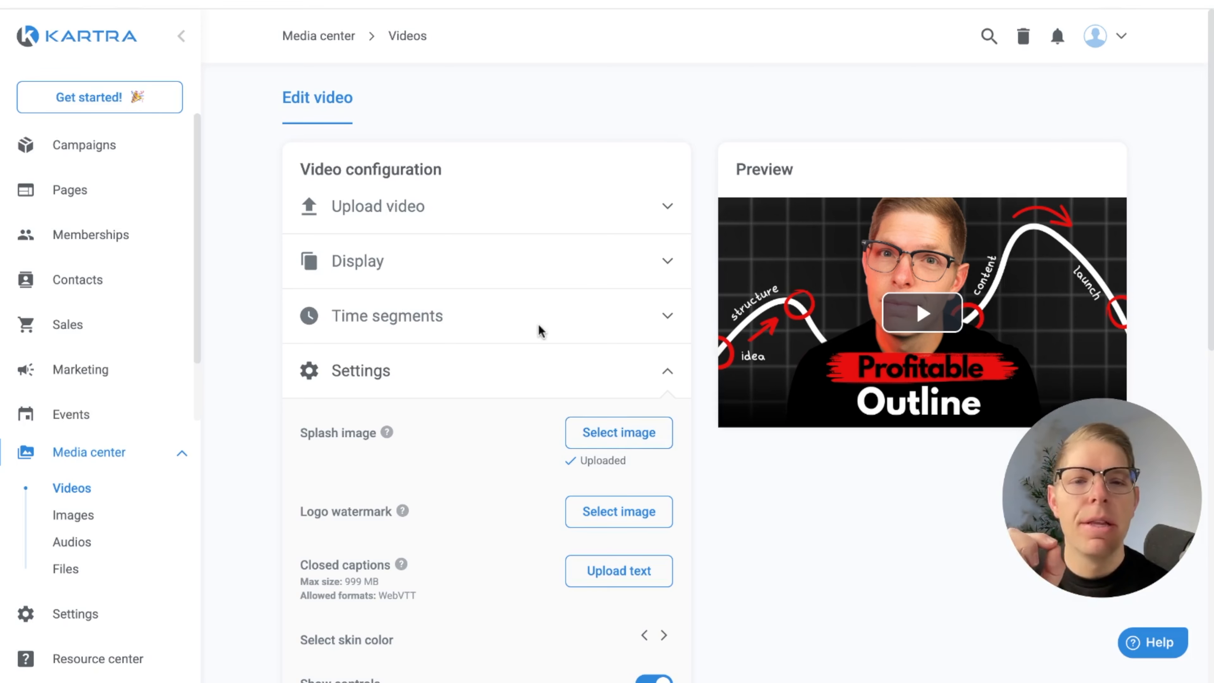
# Enable Visitor memory in the video's settings and publish the video
pyautogui.scroll(-3, 539, 331)
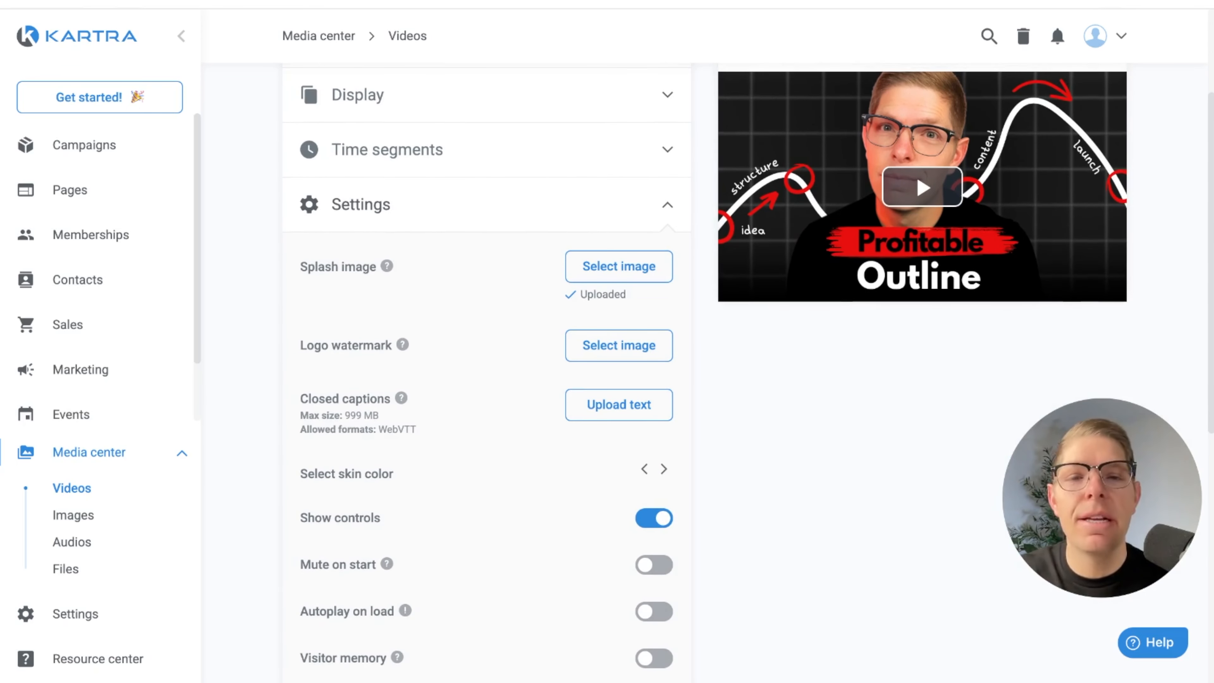
pyautogui.scroll(-2, 486, 368)
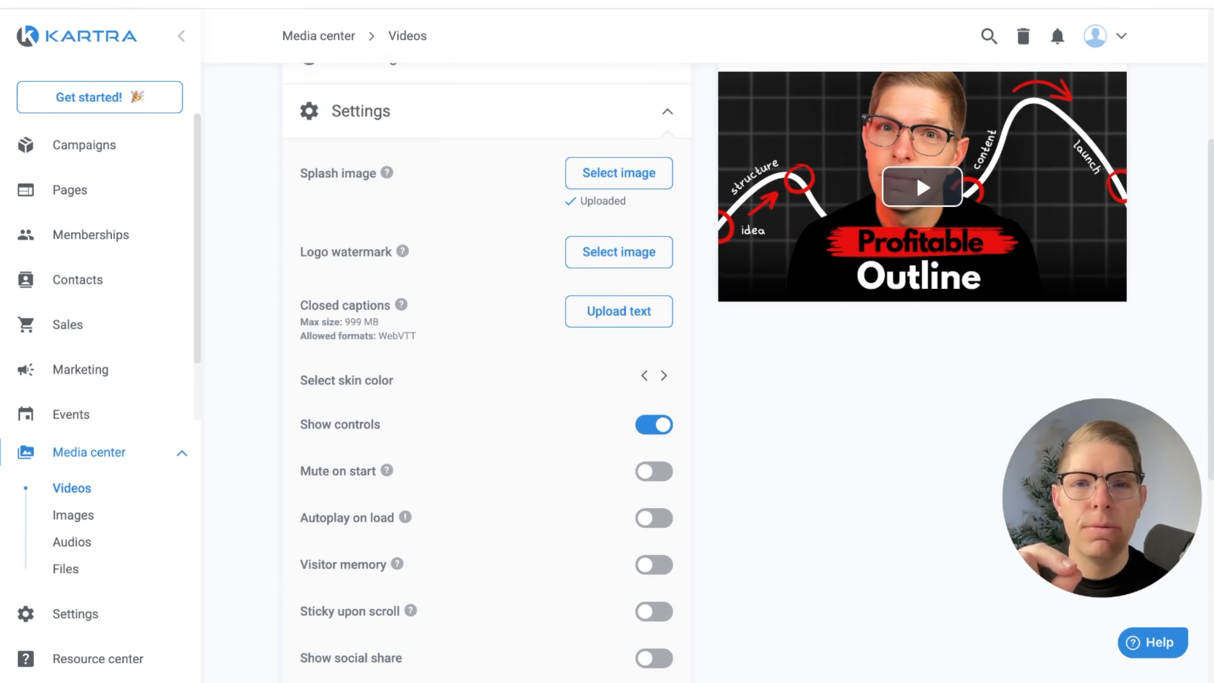
pyautogui.scroll(-2, 420, 434)
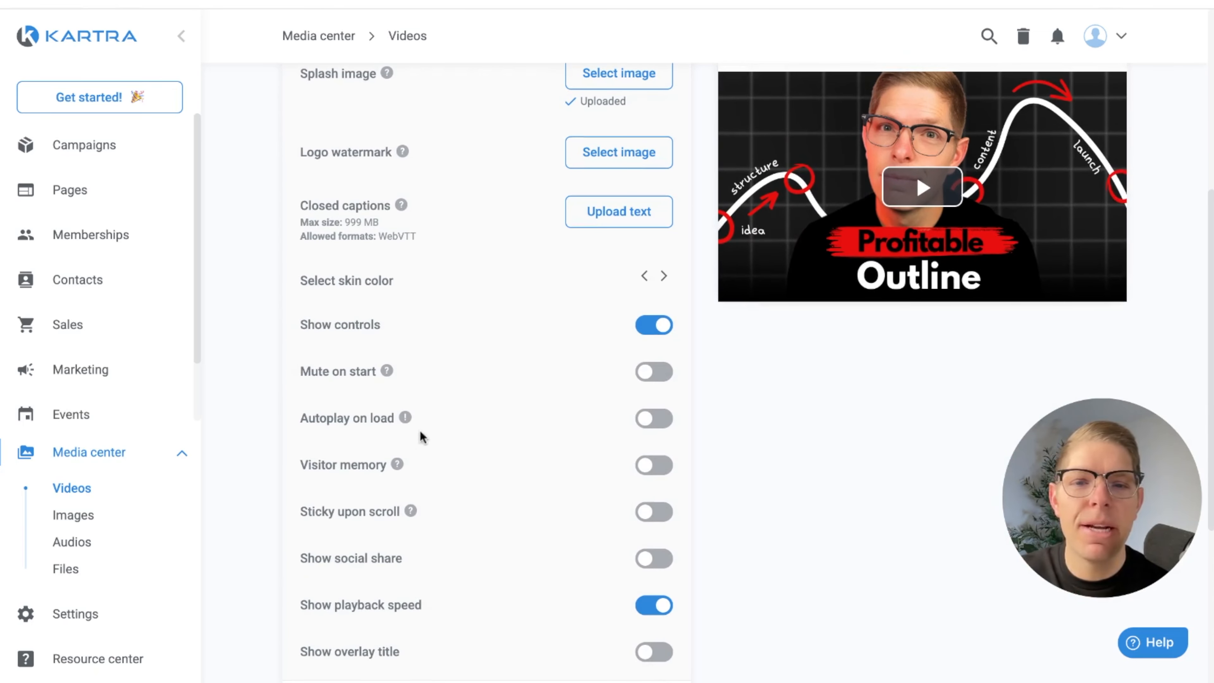
pyautogui.click(650, 464)
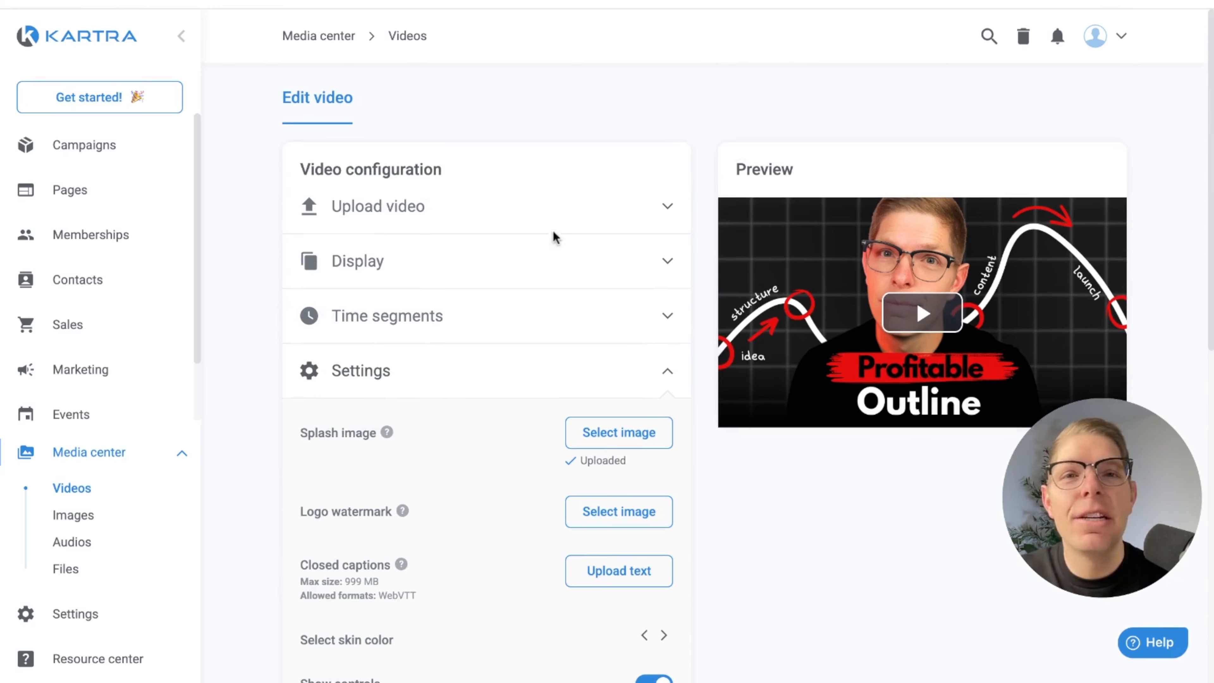
pyautogui.scroll(-12, 631, 368)
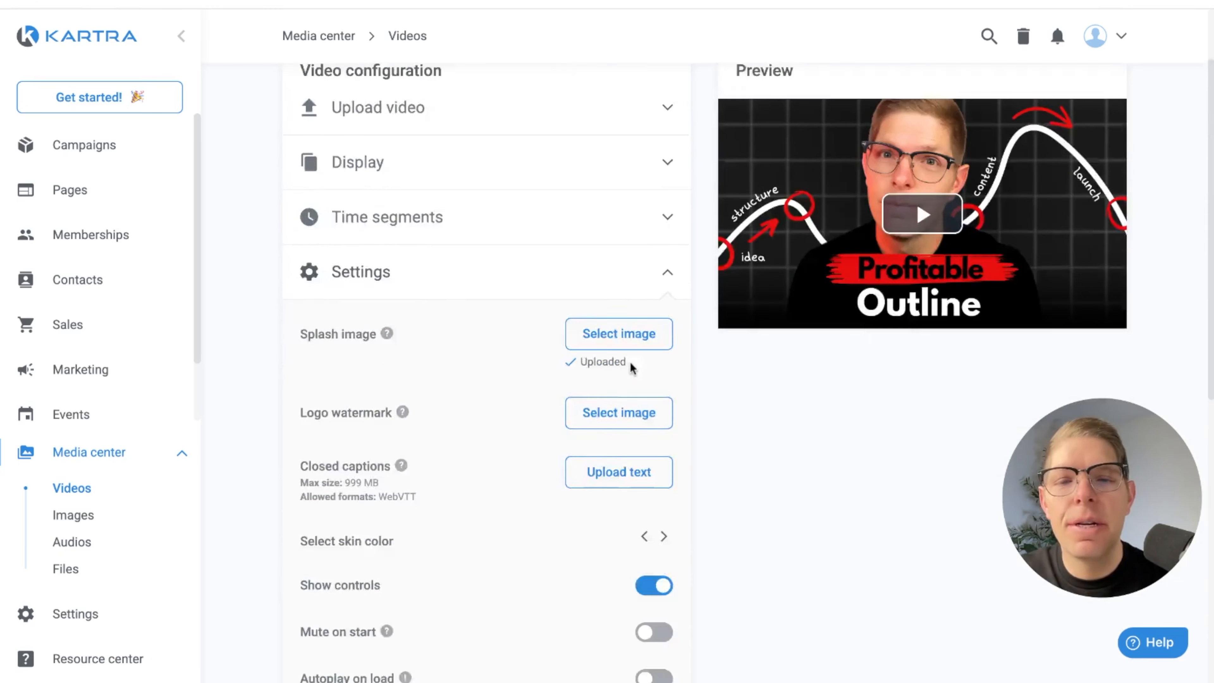
pyautogui.click(509, 580)
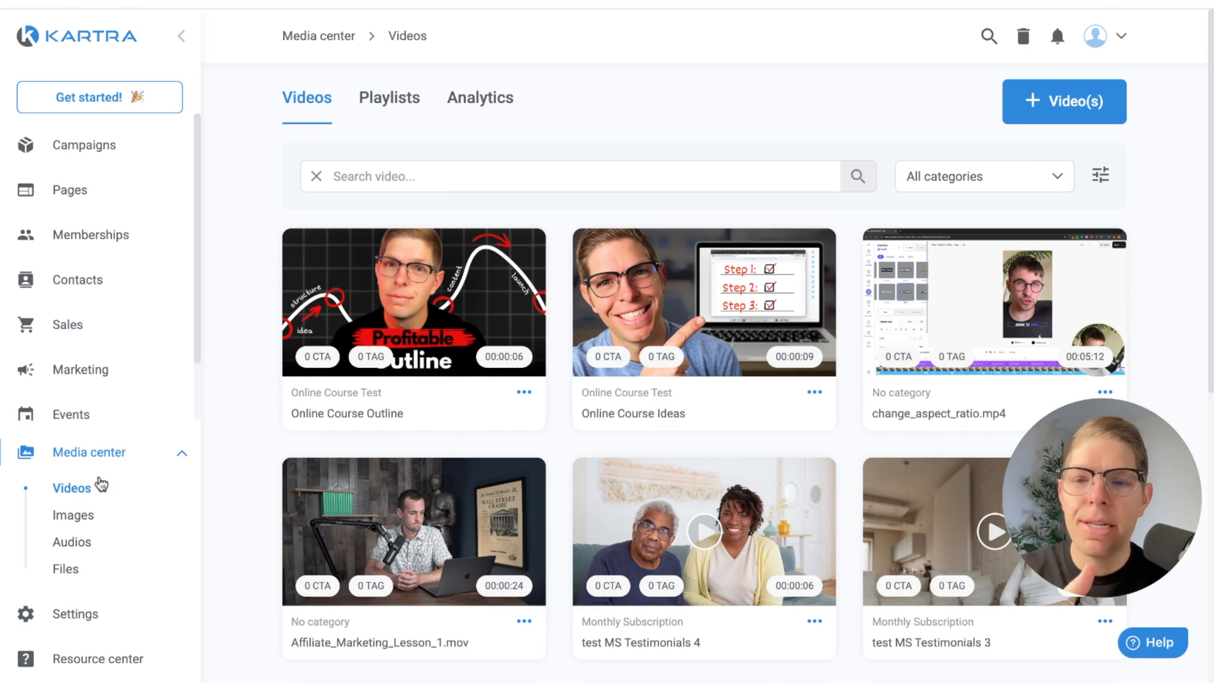
# Reopen the "Online Course Outline" video for editing, keeping its name and category, and publish it again
pyautogui.click(523, 393)
pyautogui.click(598, 382)
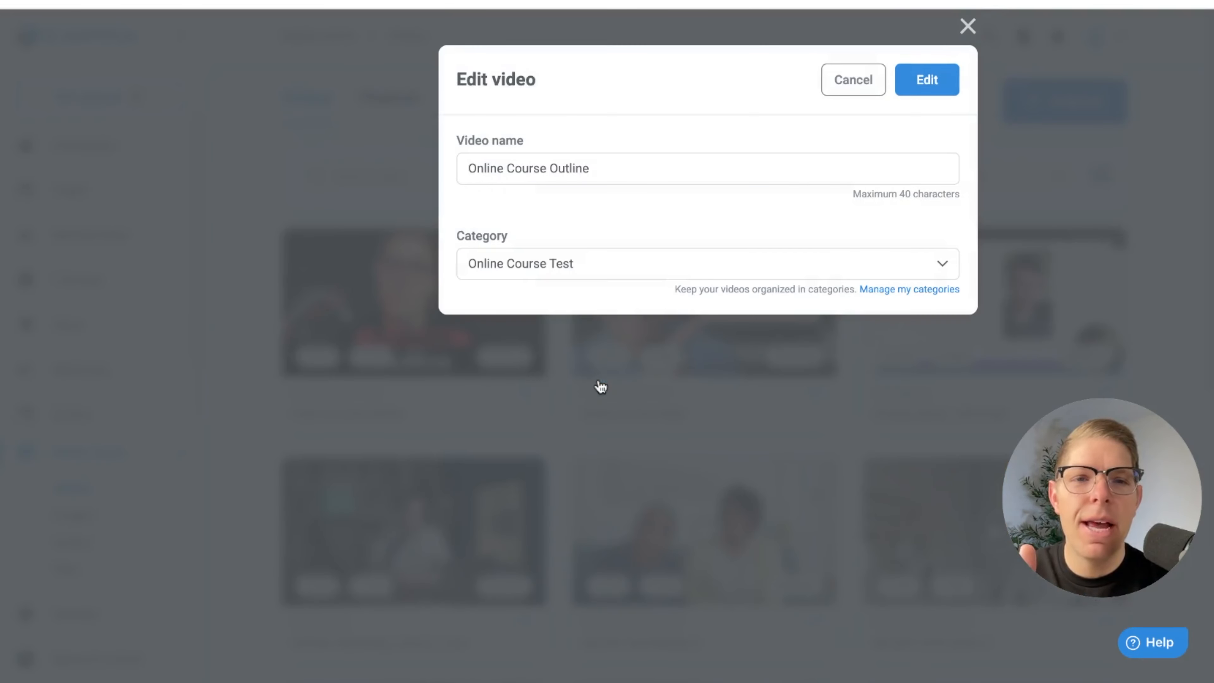
pyautogui.click(939, 91)
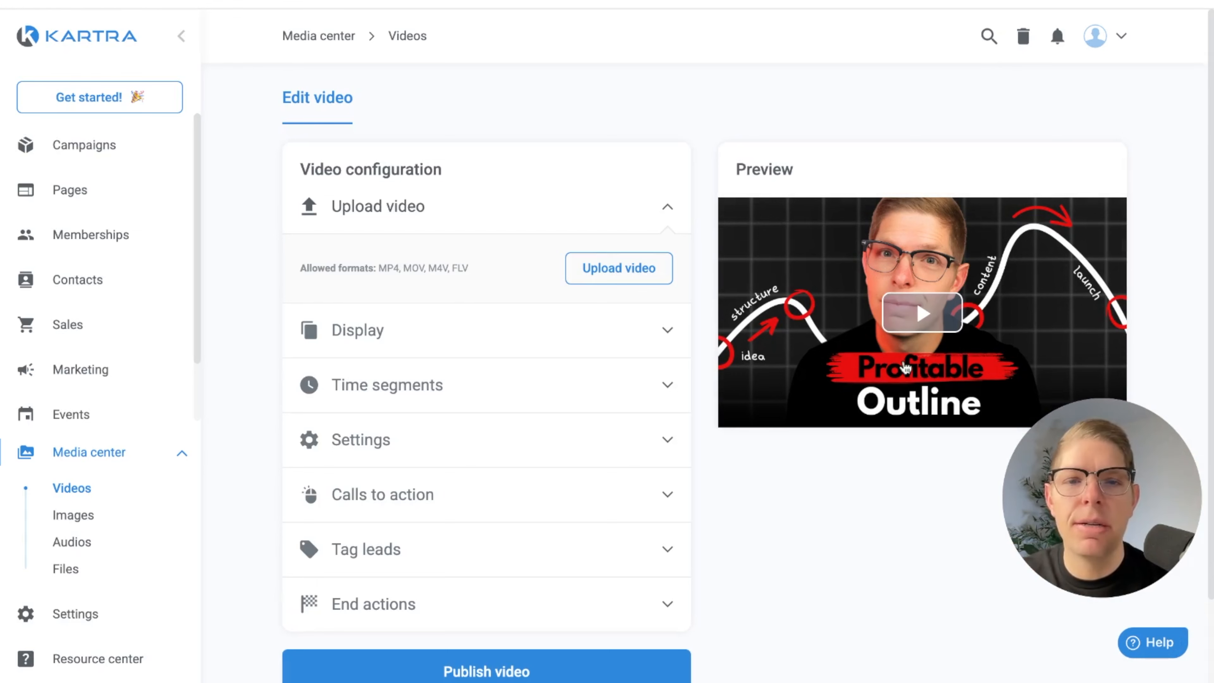
pyautogui.scroll(-2, 720, 479)
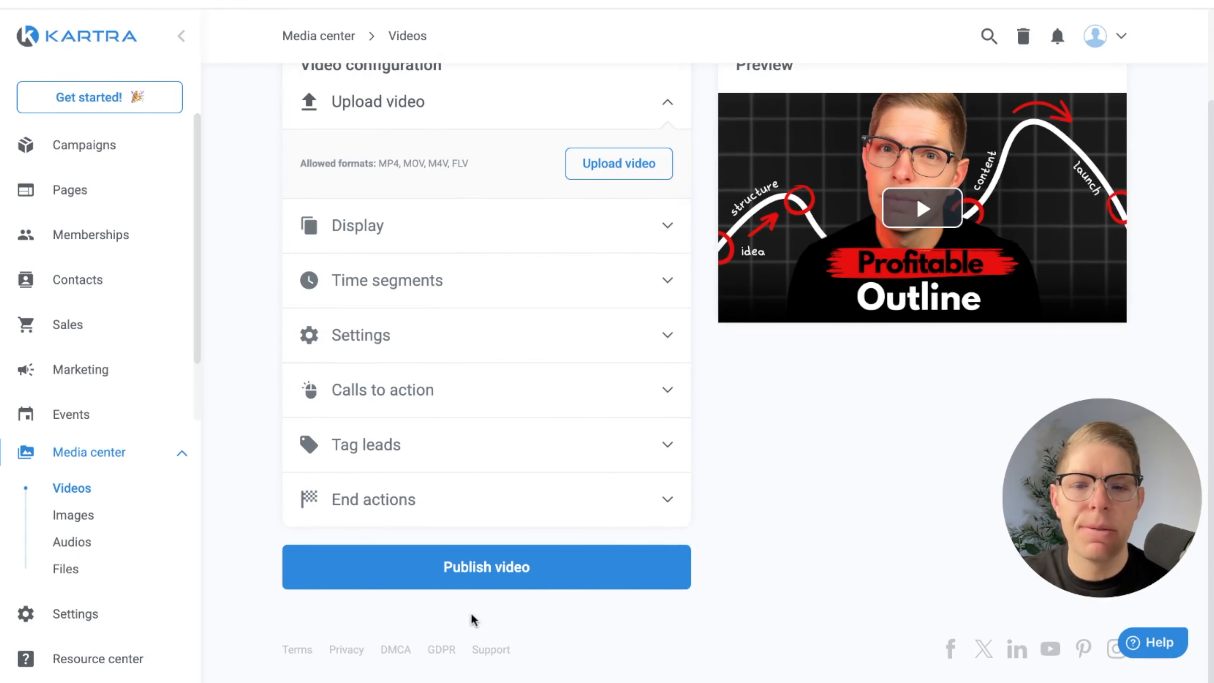
pyautogui.click(478, 571)
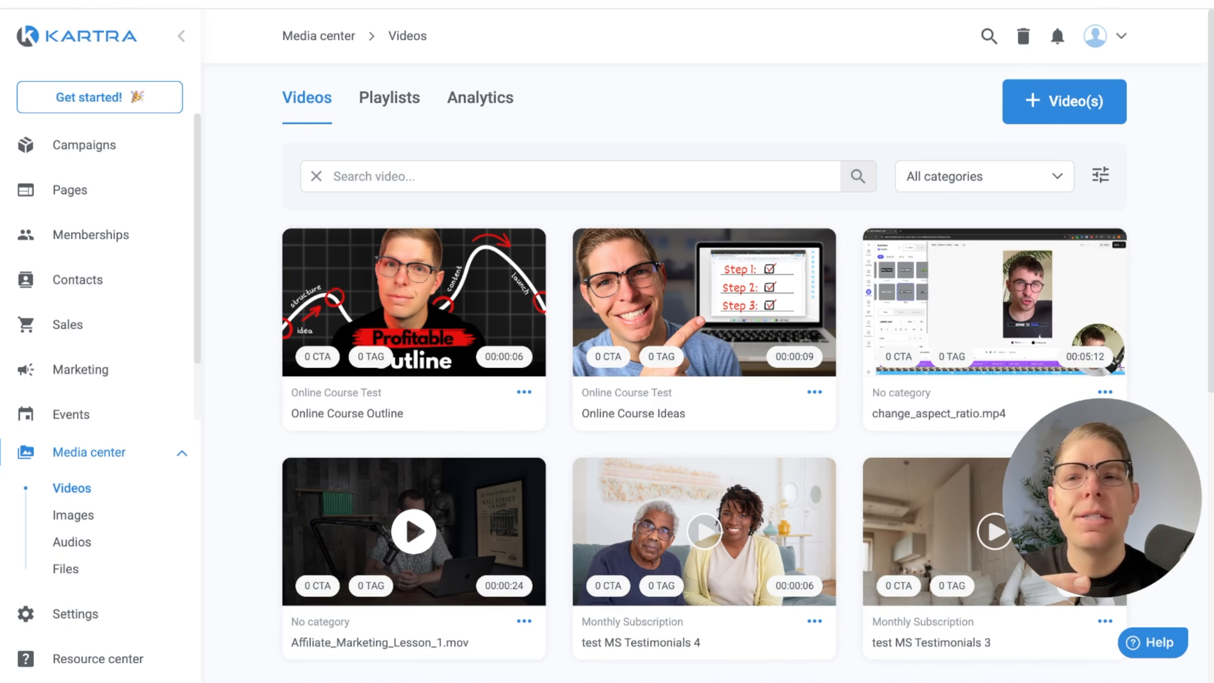
# Start a new membership from the memberships list and name it "Online Course Creation"
pyautogui.click(123, 239)
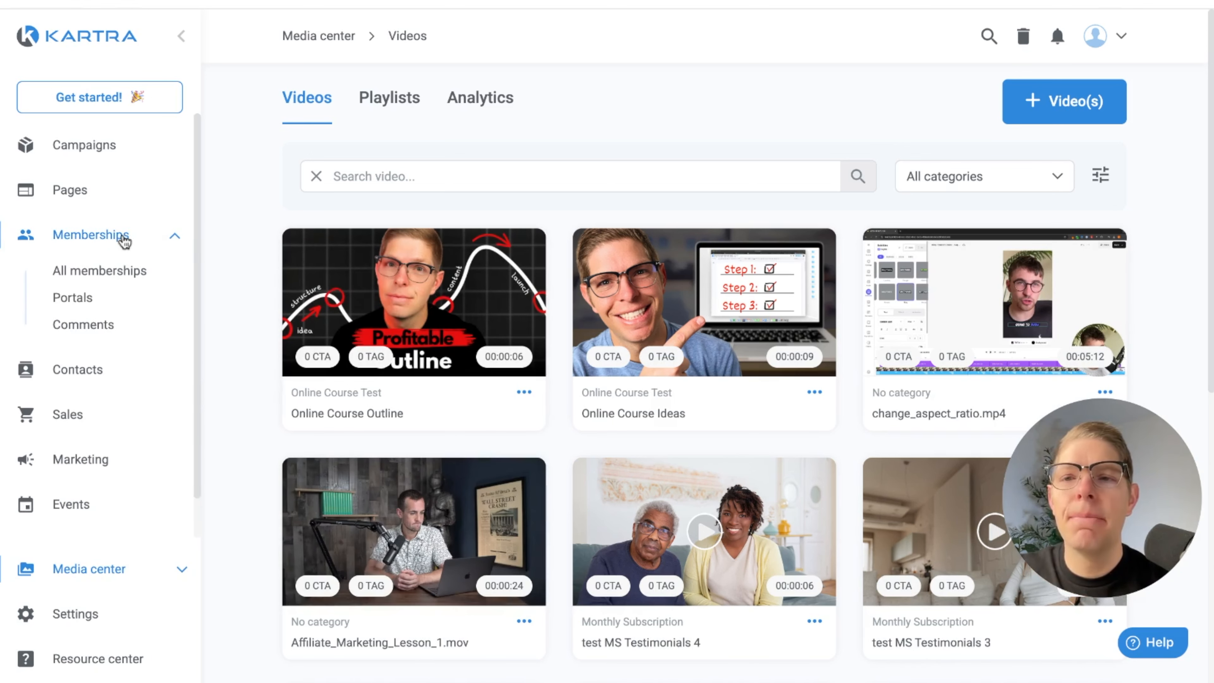
pyautogui.click(113, 273)
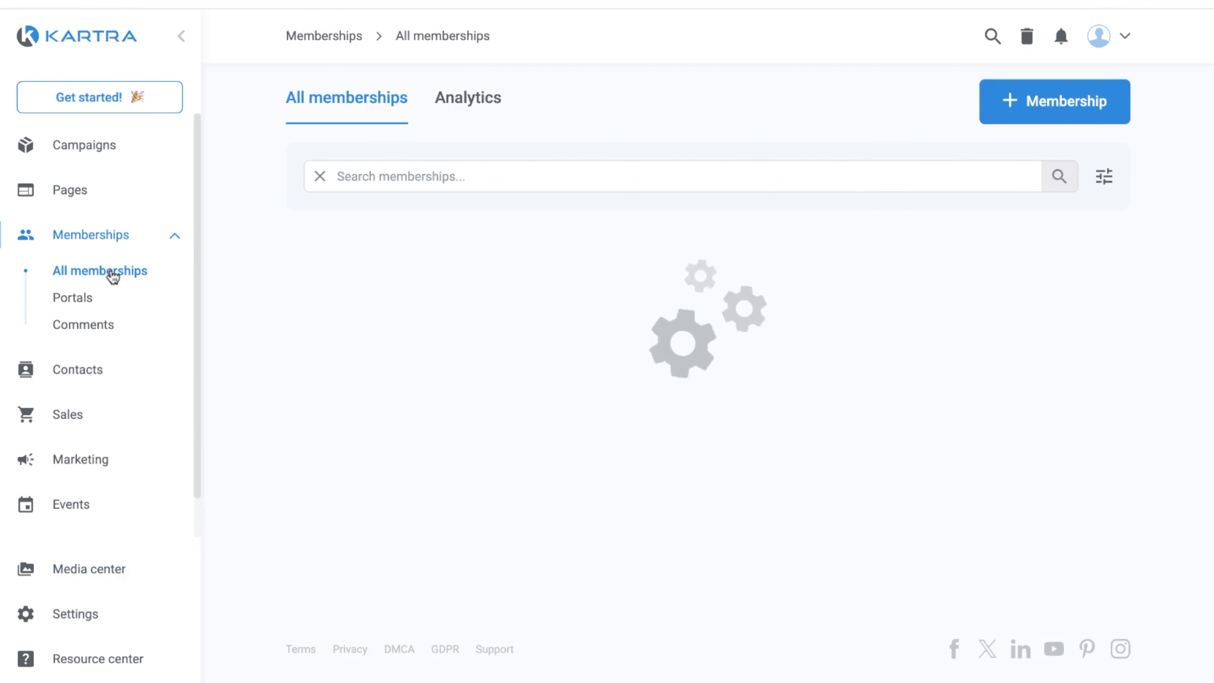
pyautogui.click(1046, 109)
pyautogui.click(119, 172)
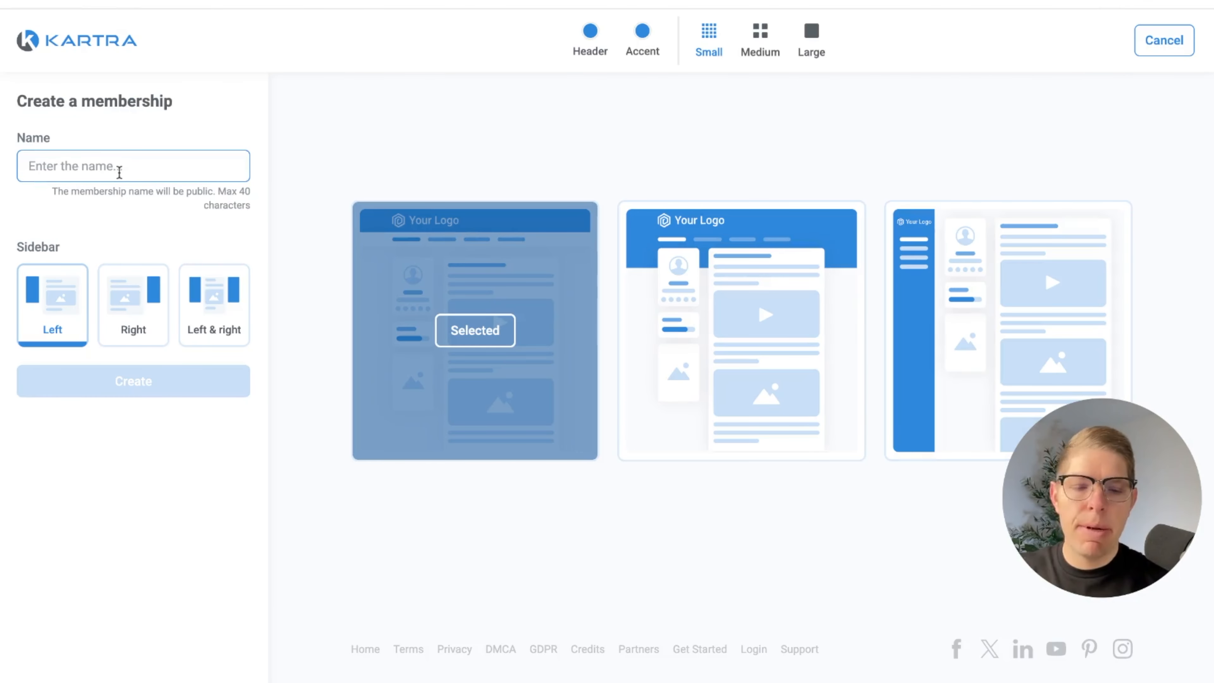
pyautogui.write('Online Course Creation')
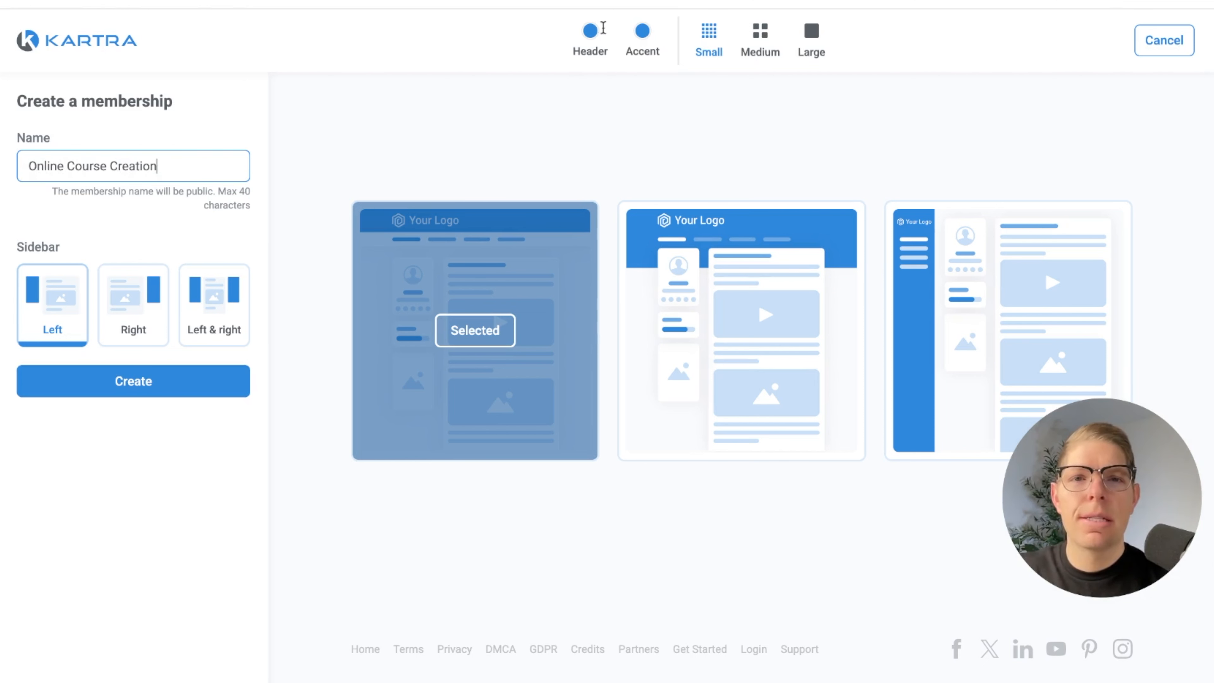
# Set the membership template's header color to black
pyautogui.click(590, 31)
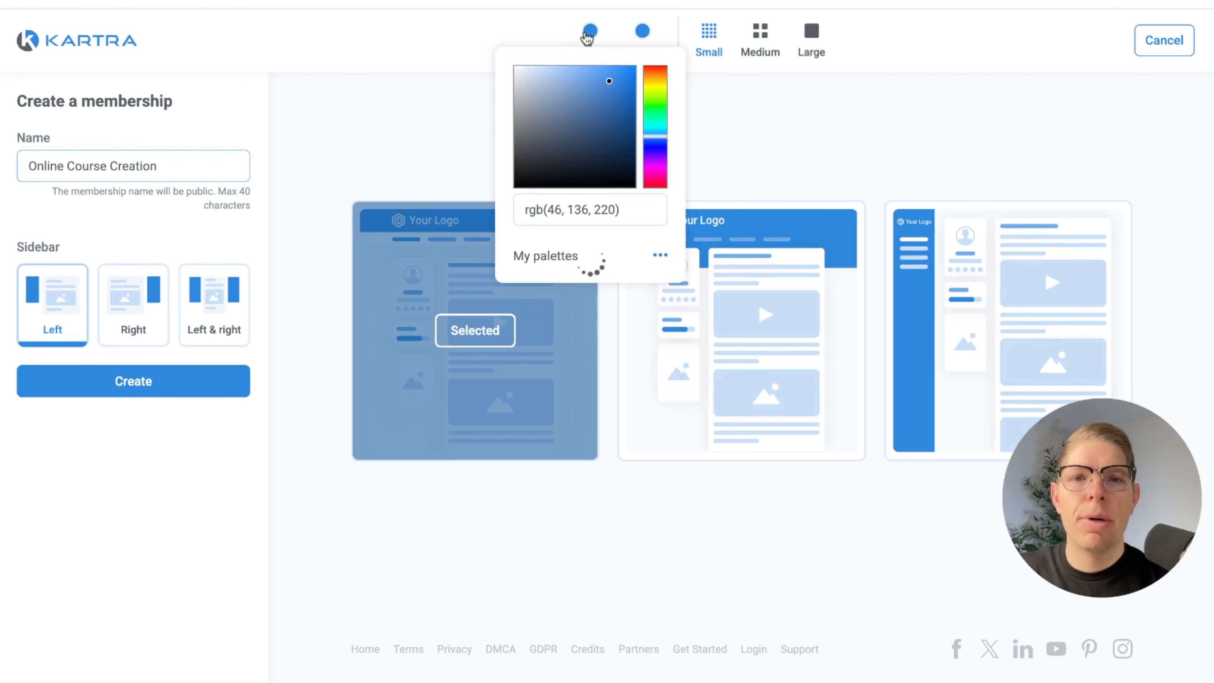
pyautogui.click(610, 74)
pyautogui.moveTo(610, 74); pyautogui.dragTo(514, 188)
pyautogui.click(407, 158)
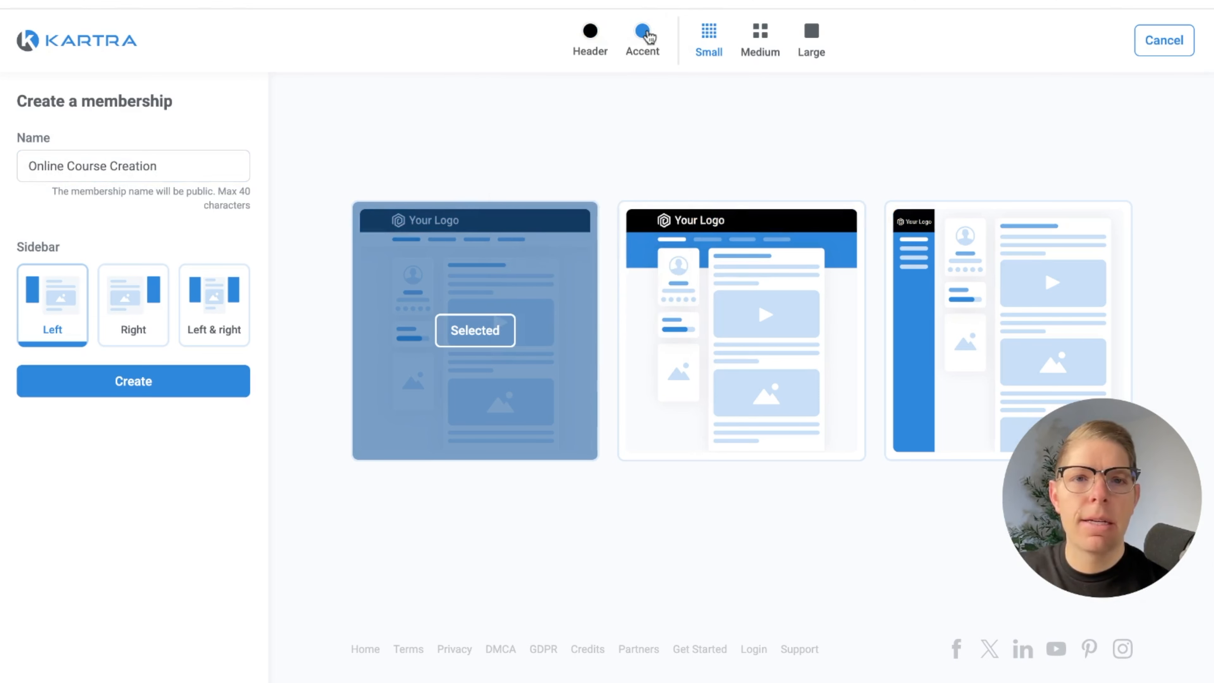
# Set the membership template's accent color to the orange saved in the Marca palette, rgb(233, 107, 19)
pyautogui.click(642, 31)
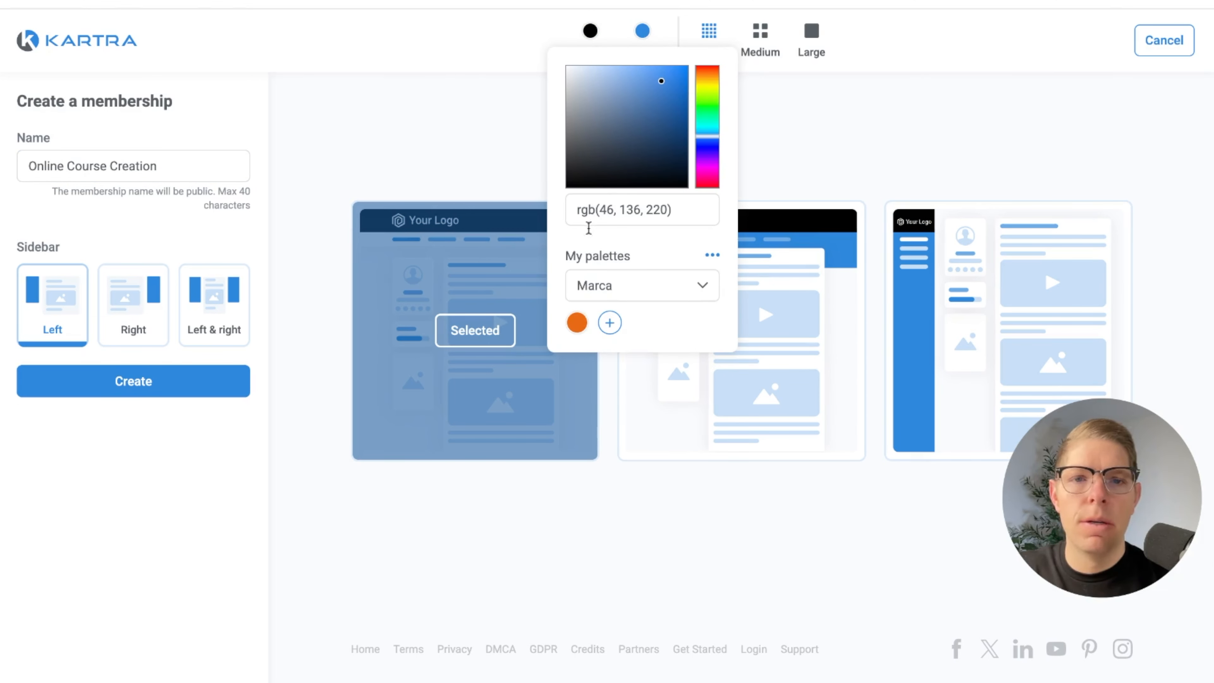
pyautogui.click(576, 323)
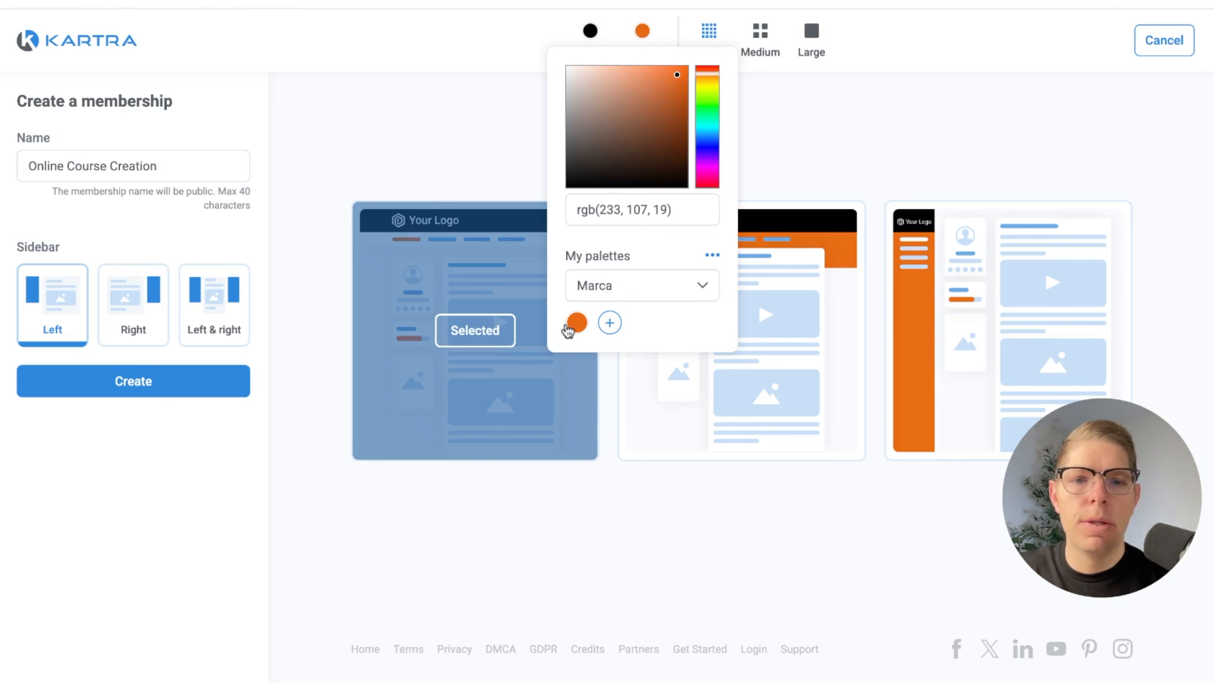
pyautogui.click(404, 156)
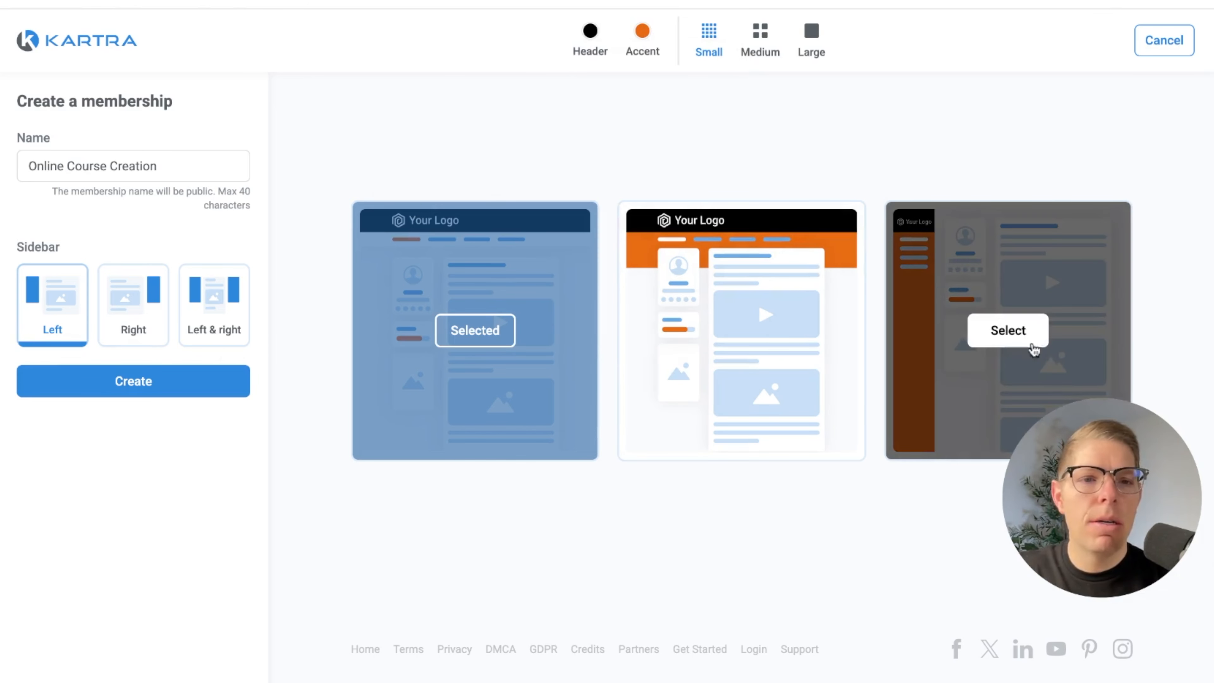
# Choose the template with the colored vertical navigation strip beside the content and create the membership
pyautogui.click(1006, 335)
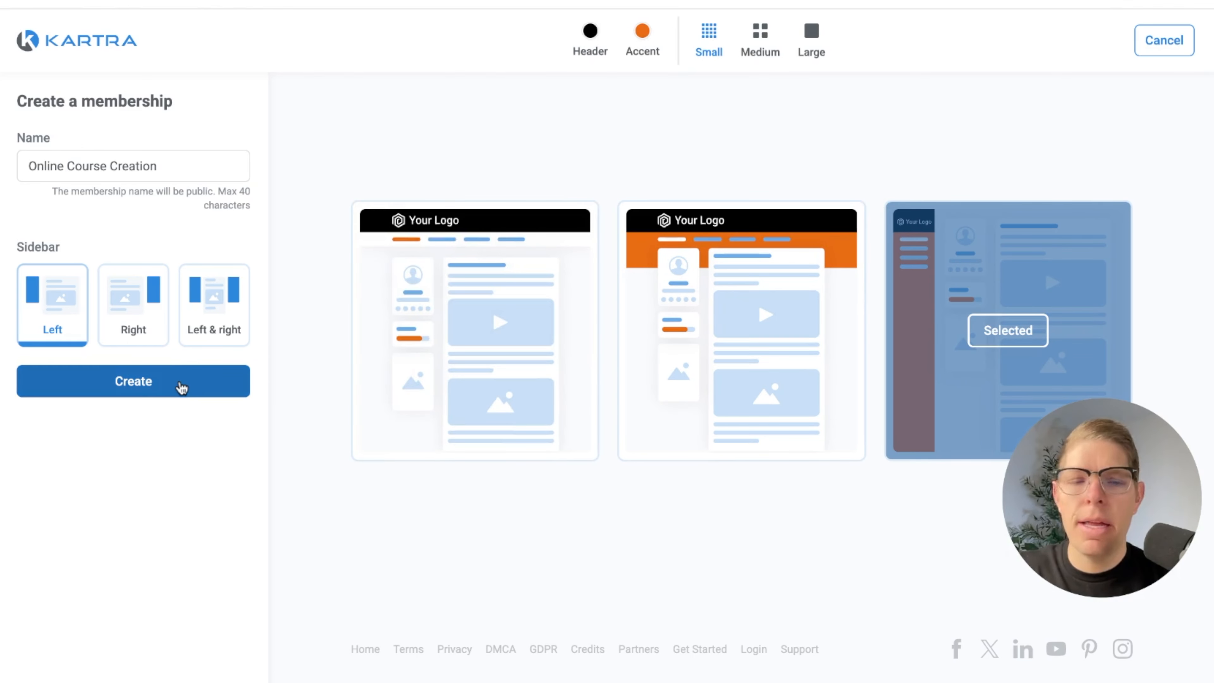
pyautogui.click(182, 387)
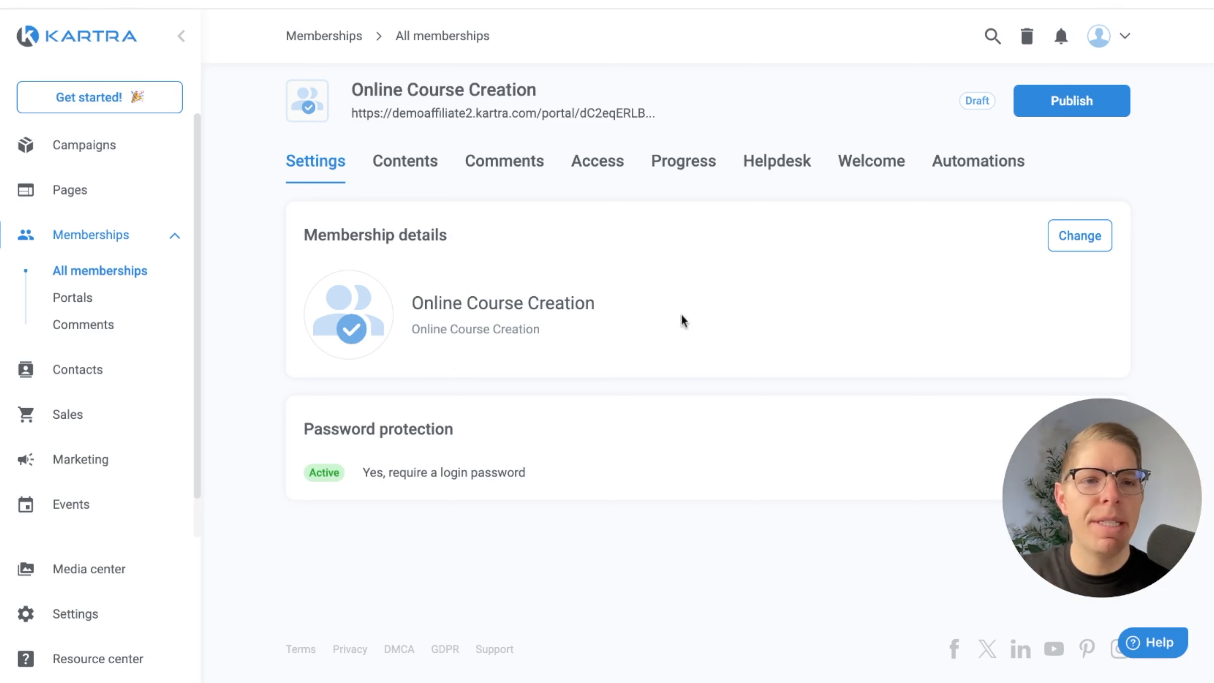
# Upload the Untitled_design logo image as the membership's picture and save the membership details
pyautogui.click(1073, 244)
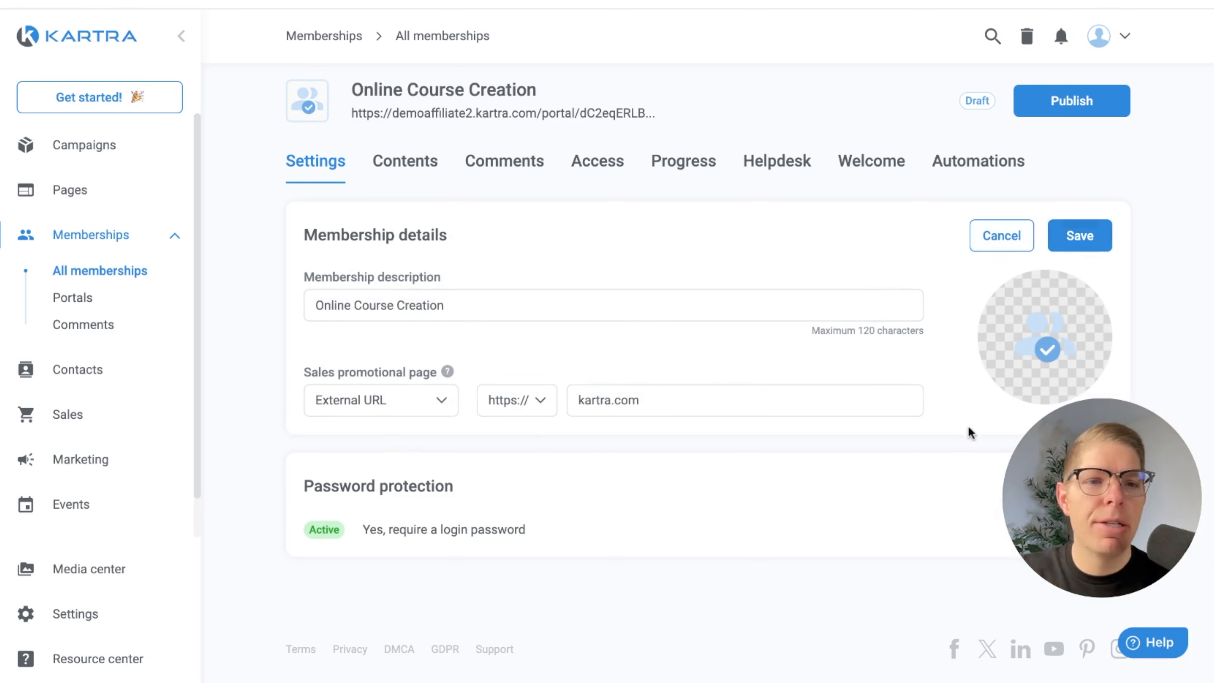
pyautogui.click(1047, 353)
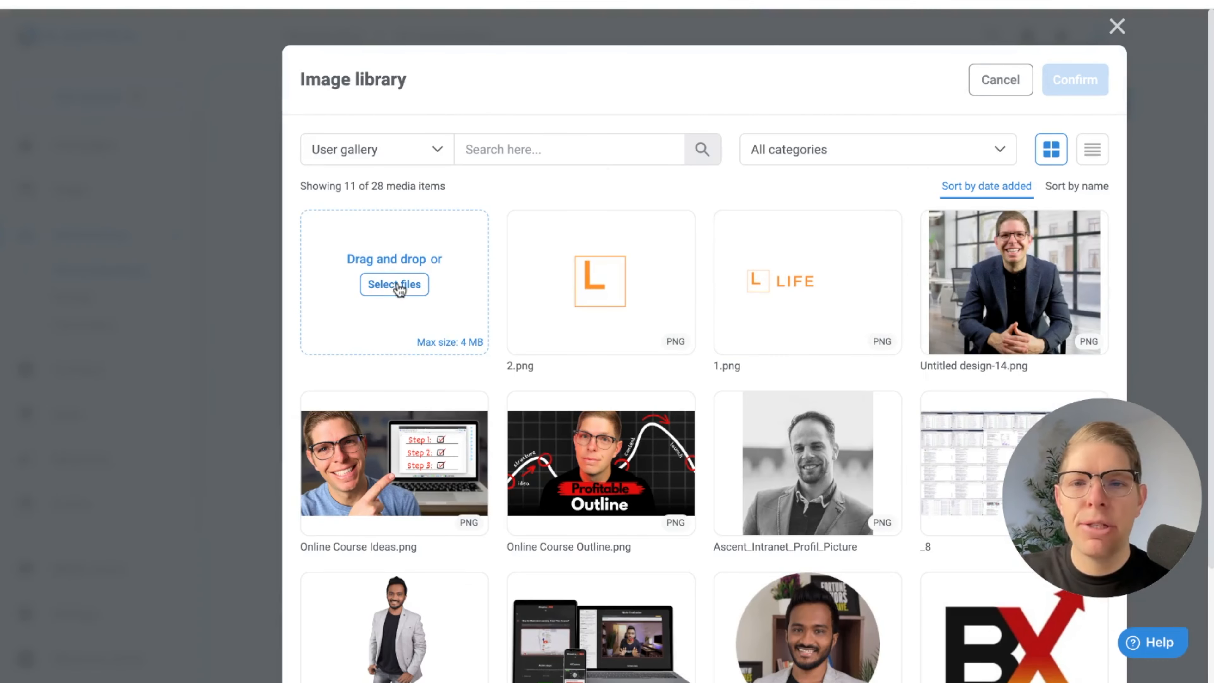
pyautogui.click(394, 283)
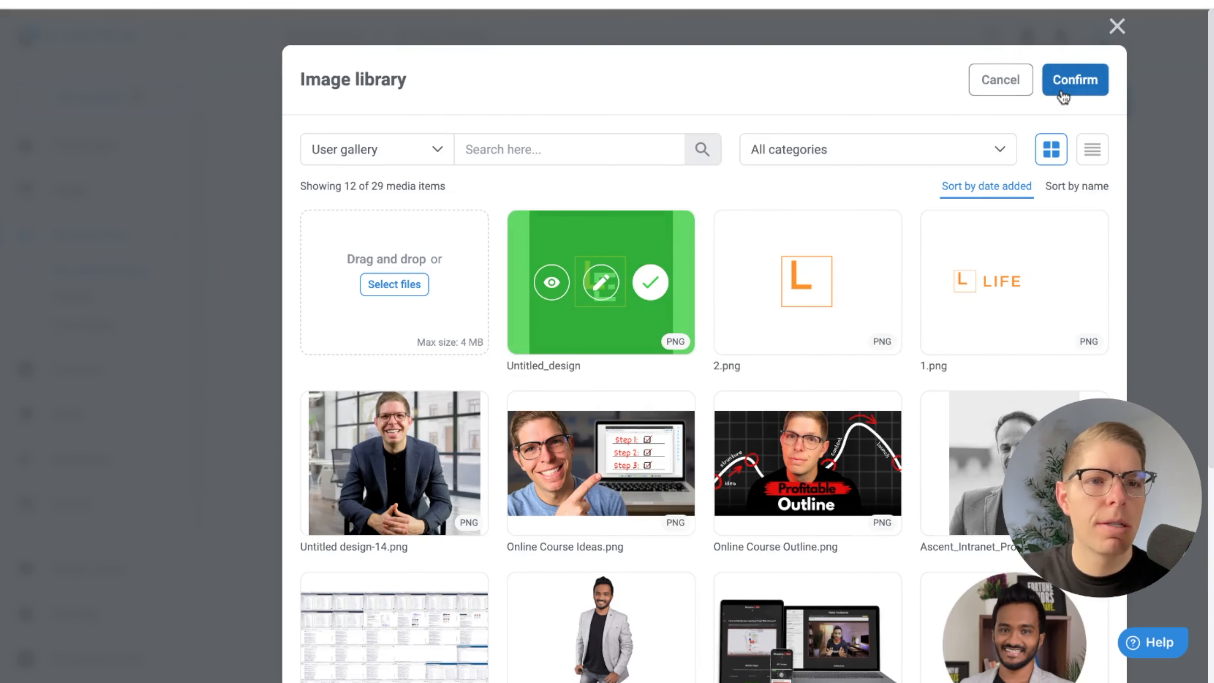
pyautogui.click(1061, 92)
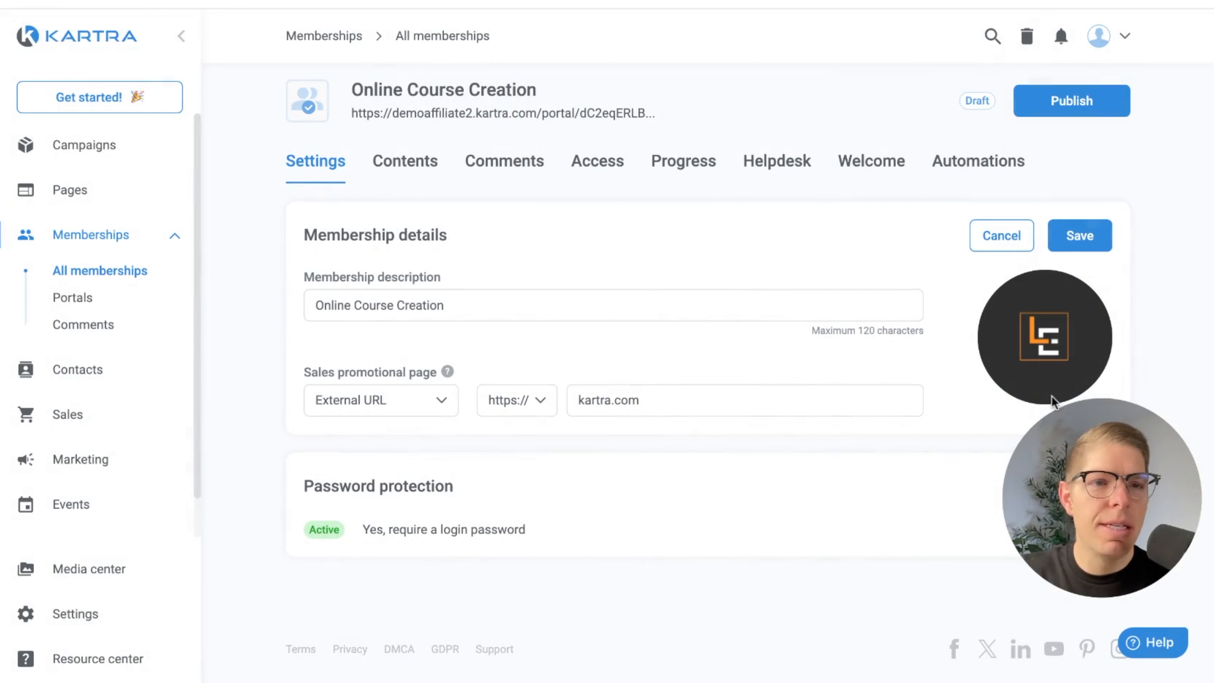
pyautogui.click(1095, 239)
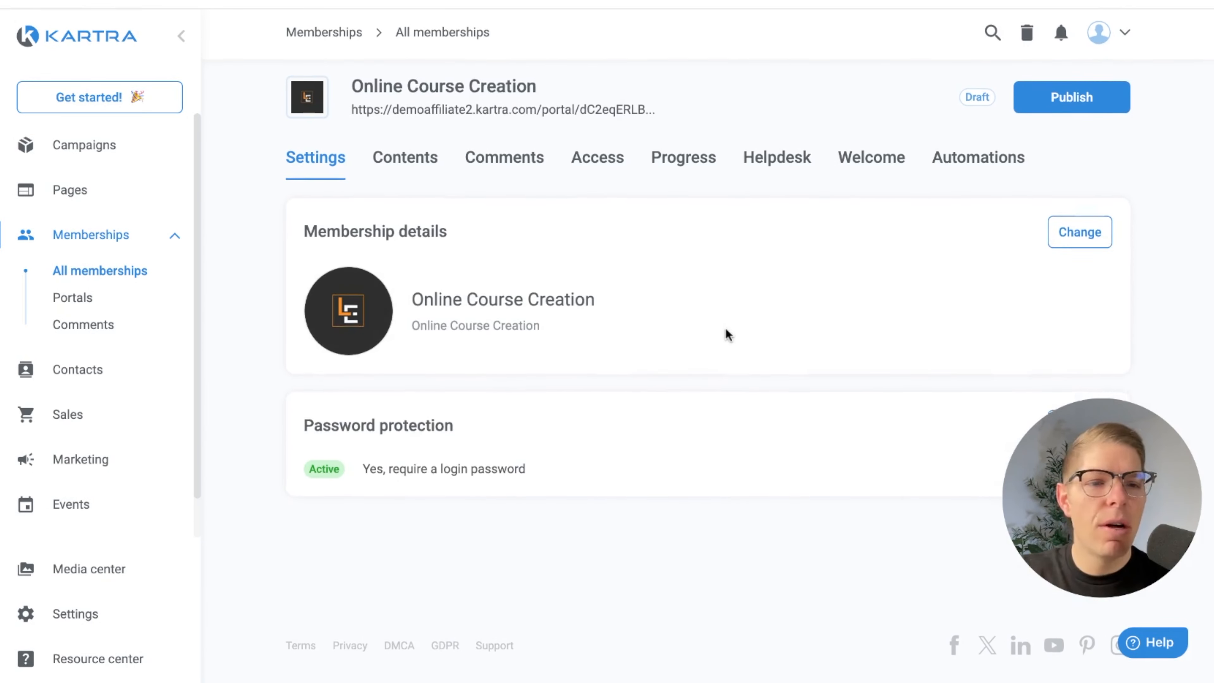
# Launch the builder for the membership's contents and collapse the list of content elements
pyautogui.click(416, 167)
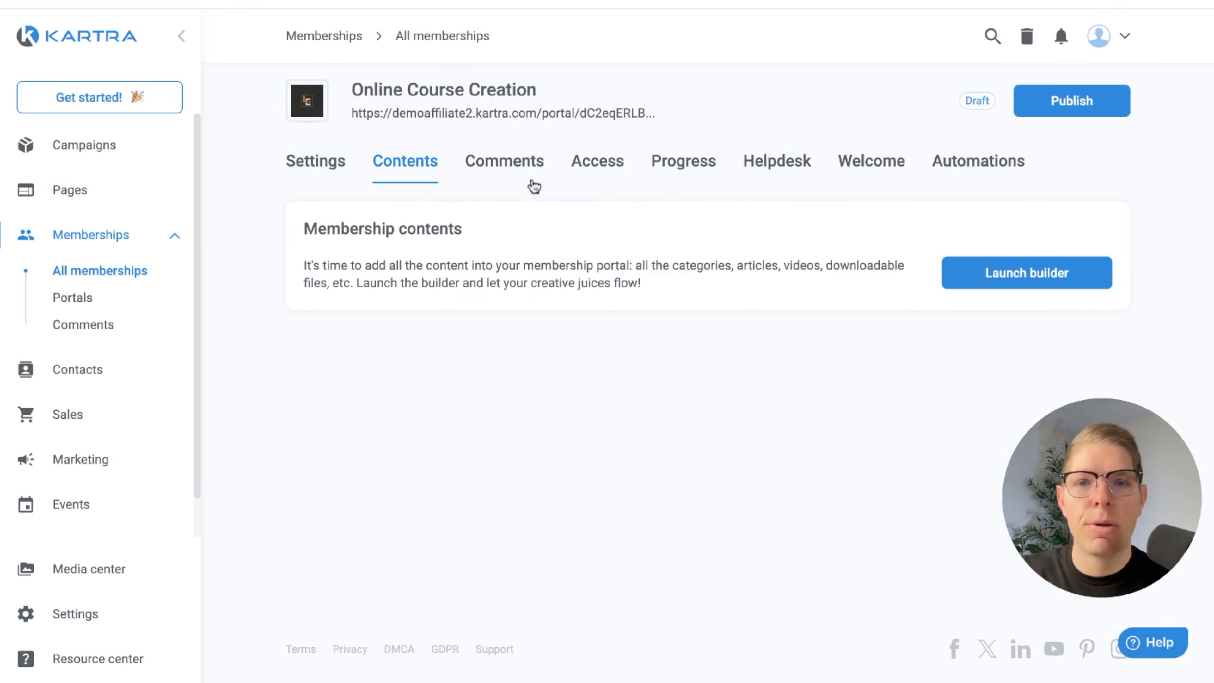
pyautogui.click(1003, 286)
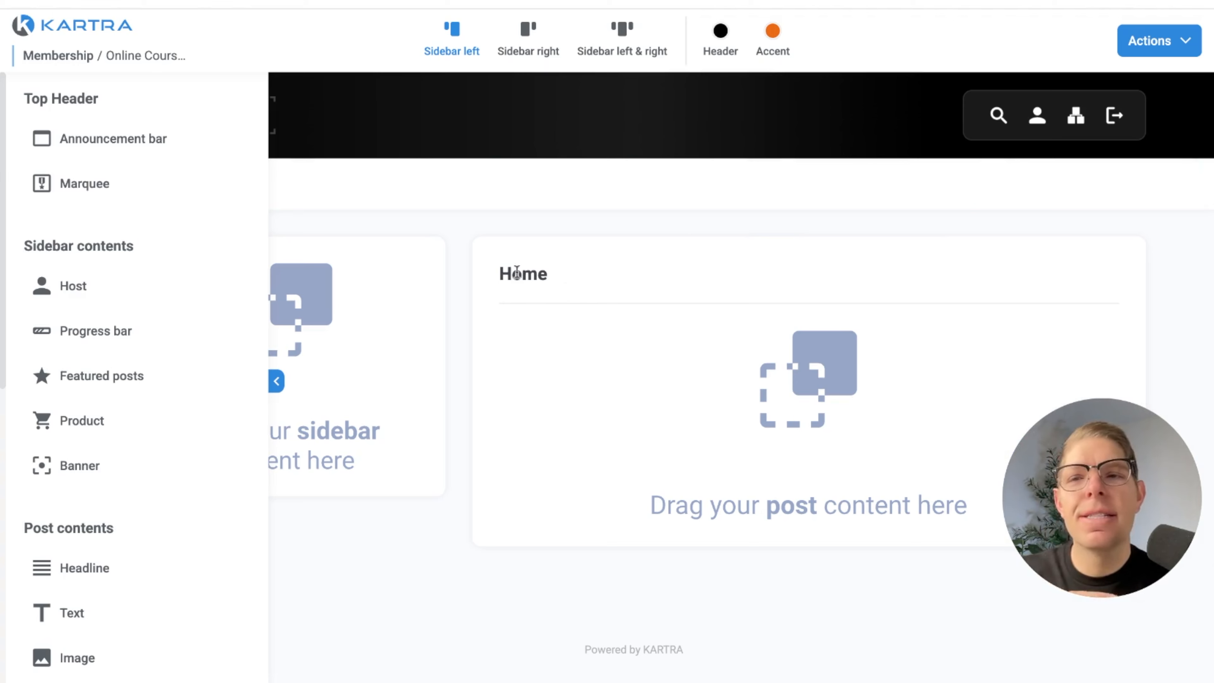
pyautogui.scroll(-2, 206, 449)
pyautogui.scroll(-10, 206, 450)
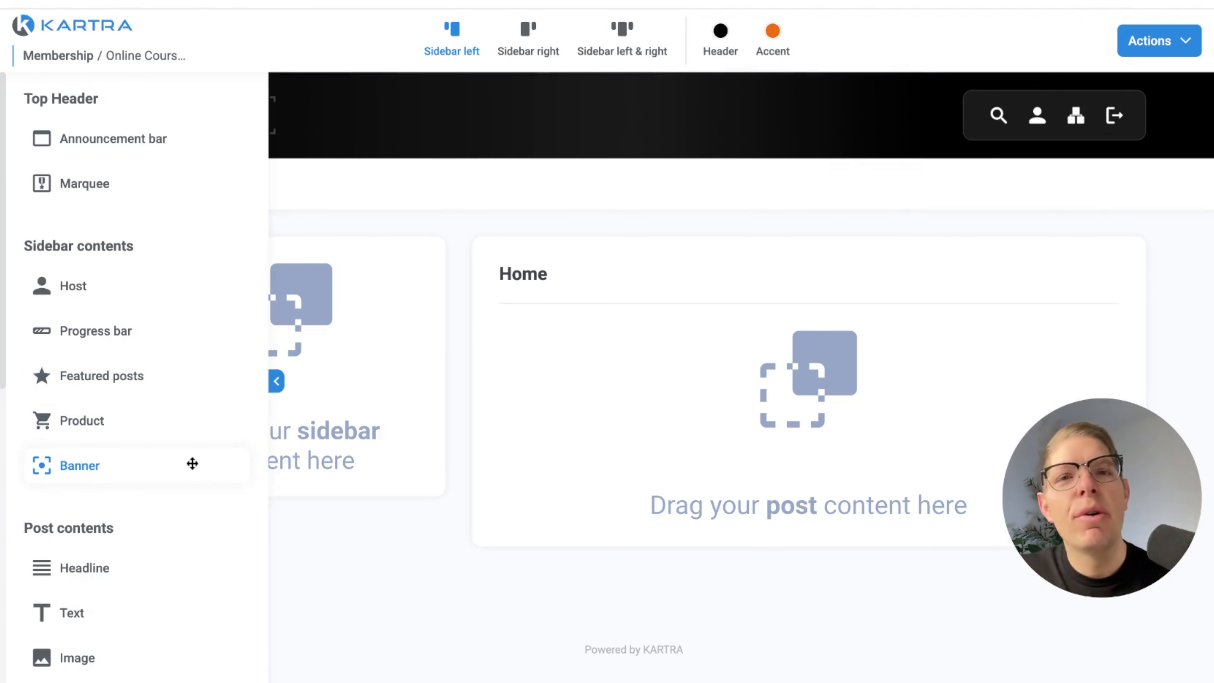
pyautogui.click(276, 381)
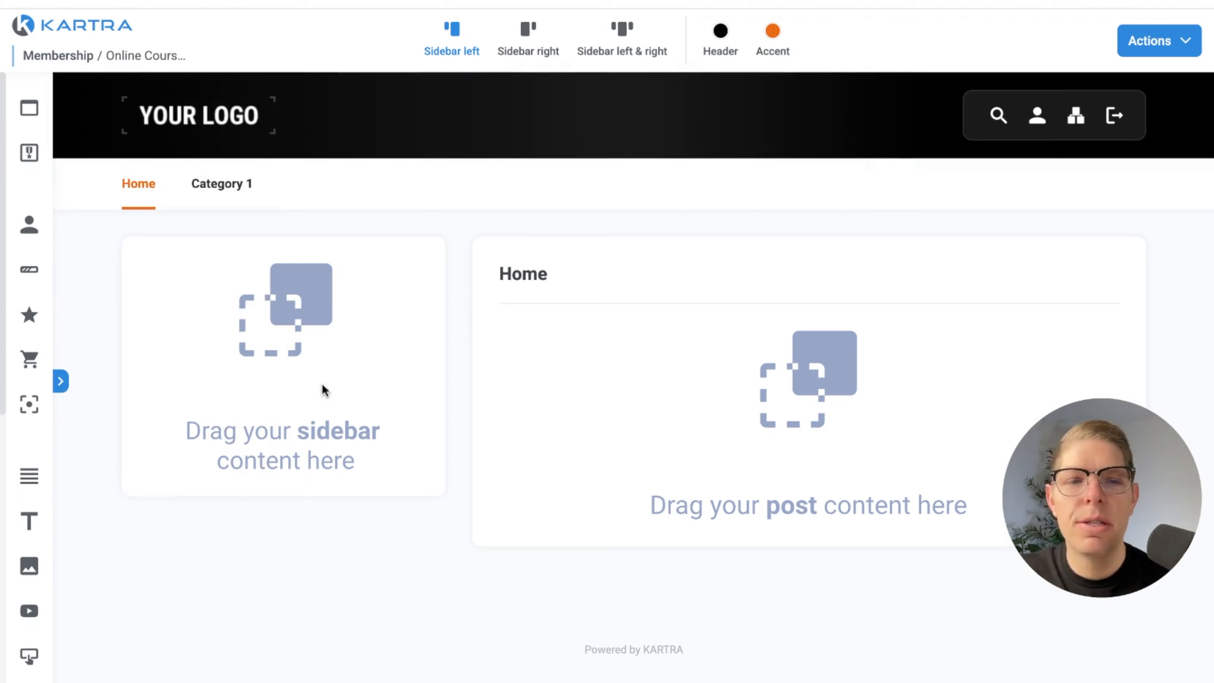
# Replace the portal header's placeholder logo with the Logo_1 image and save the header
pyautogui.click(1200, 97)
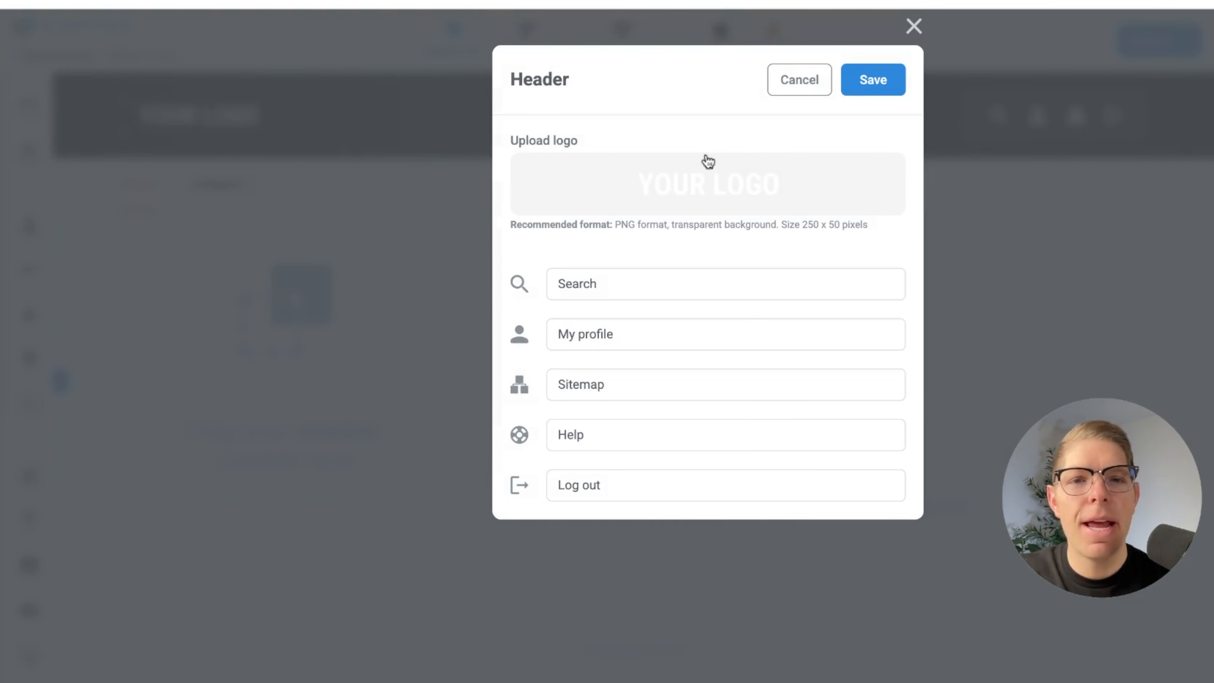
pyautogui.click(693, 194)
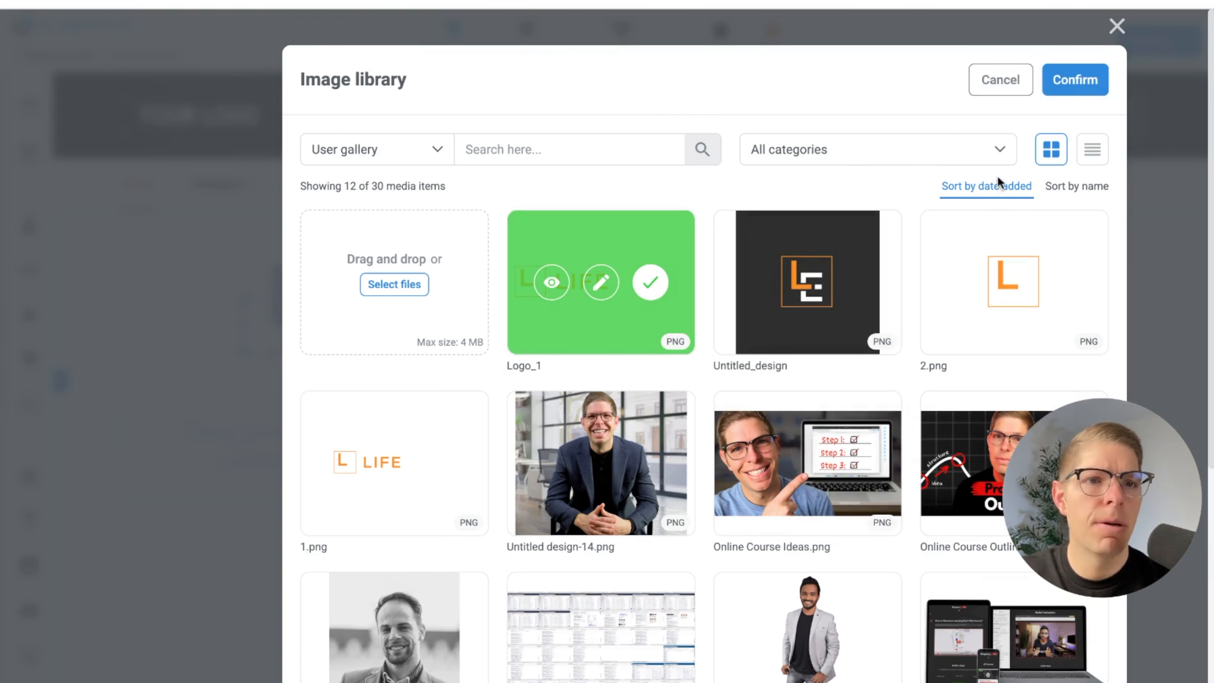
pyautogui.click(1081, 79)
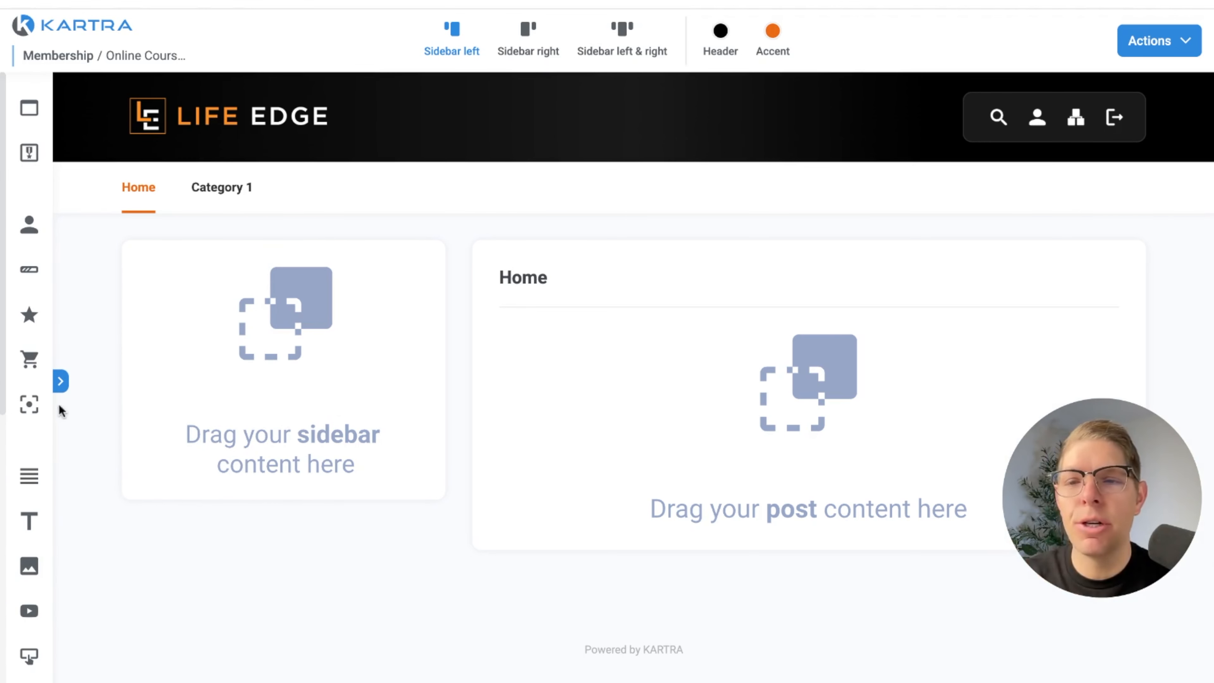
# Add a Host element to the portal sidebar and choose the white layout with a centered circular photo
pyautogui.click(61, 381)
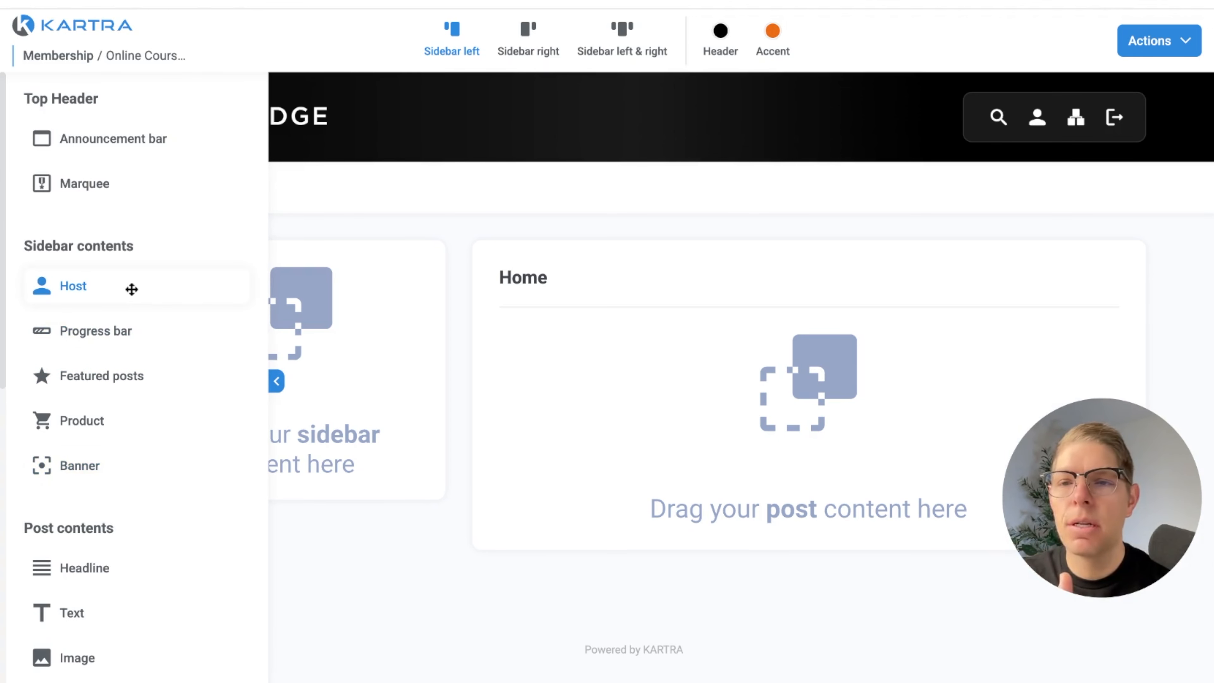
pyautogui.moveTo(131, 288); pyautogui.dragTo(334, 249)
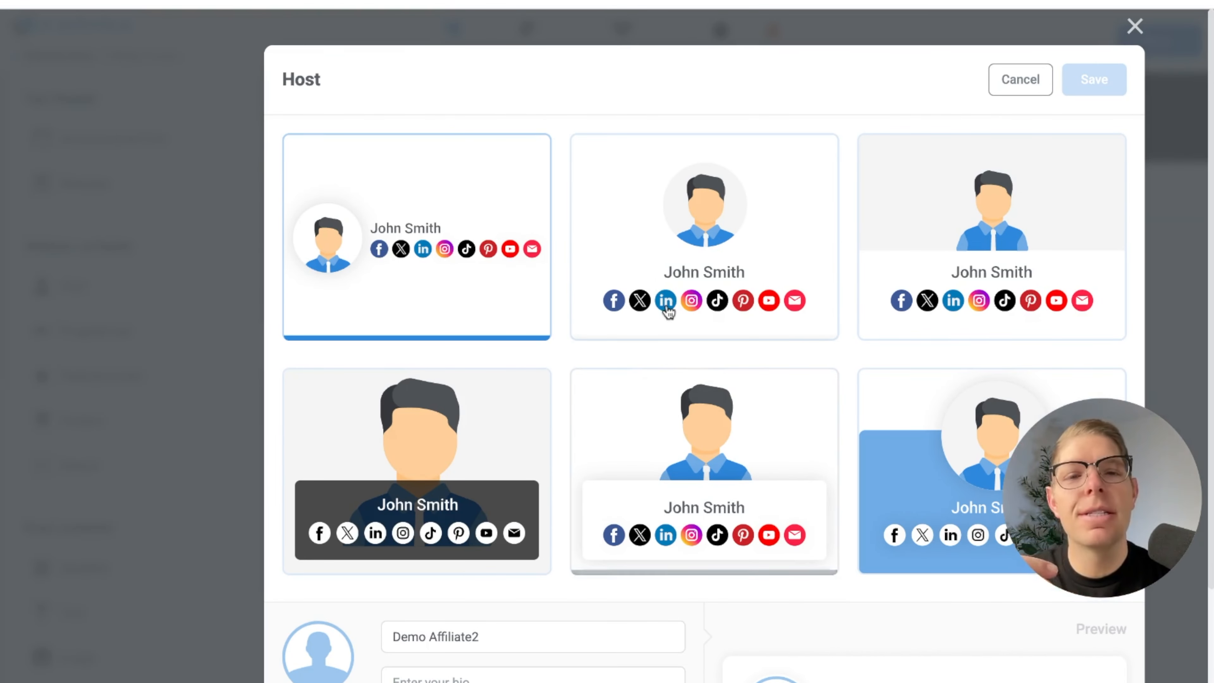
pyautogui.click(671, 239)
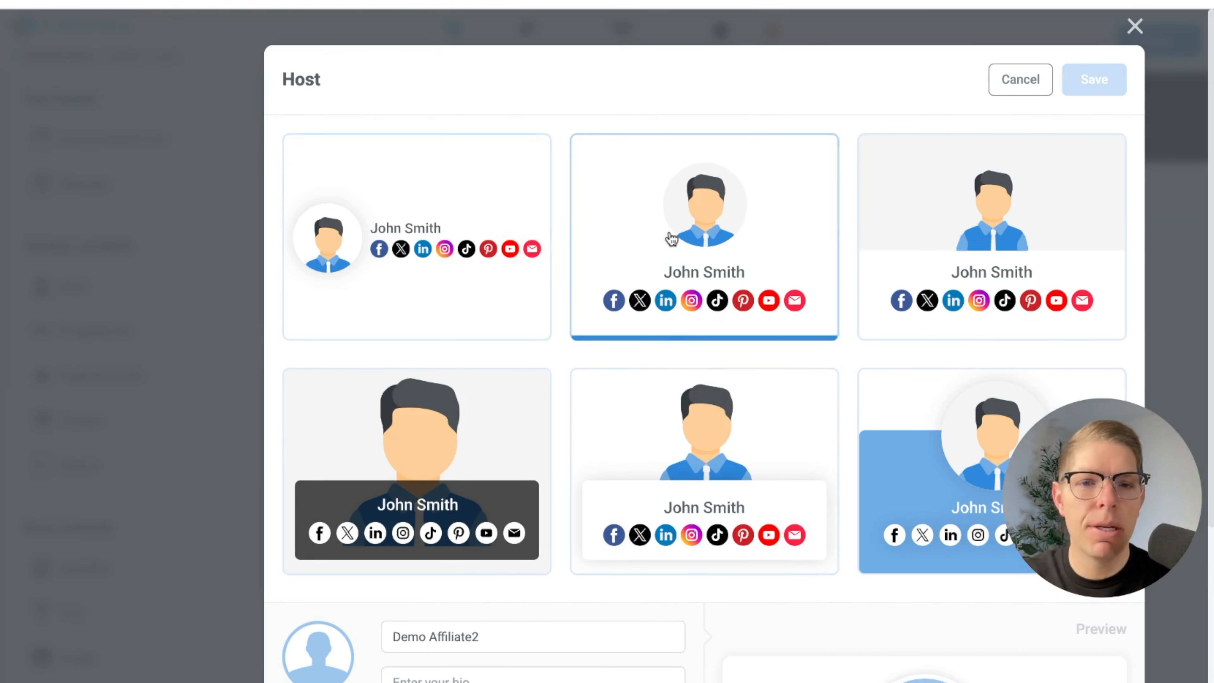
# Enter the host's first name and the bio "Founder Of Life Edge", and add the cropped portrait as the host photo
pyautogui.scroll(-4, 664, 339)
pyautogui.click(500, 429)
pyautogui.hotkey('ctrl', 'a')
pyautogui.write('Chris')
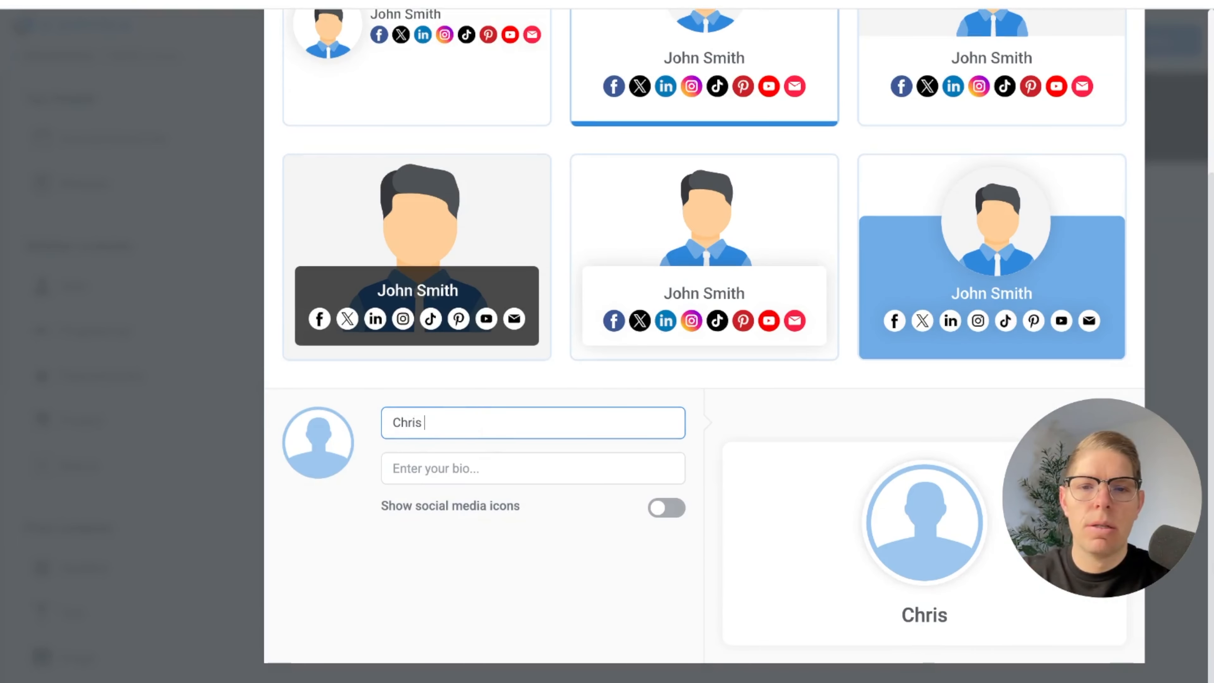
pyautogui.press('Tab')
pyautogui.write('Founder Of Life Edge')
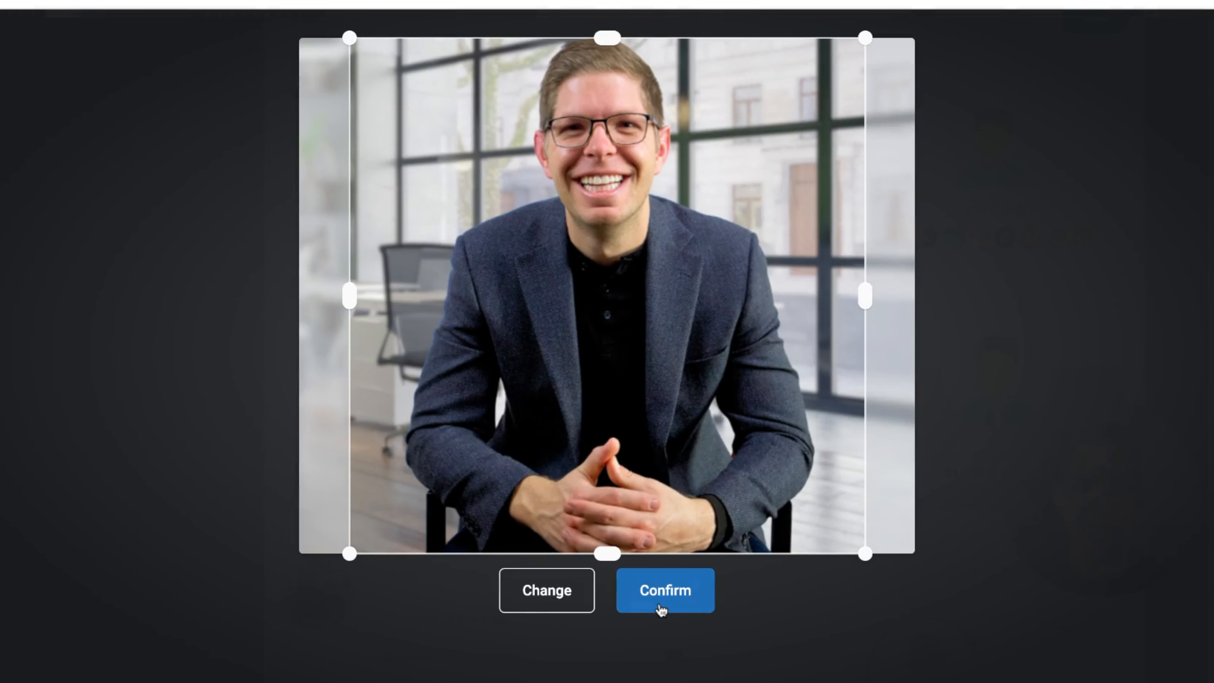
pyautogui.click(660, 608)
pyautogui.scroll(-4, 641, 500)
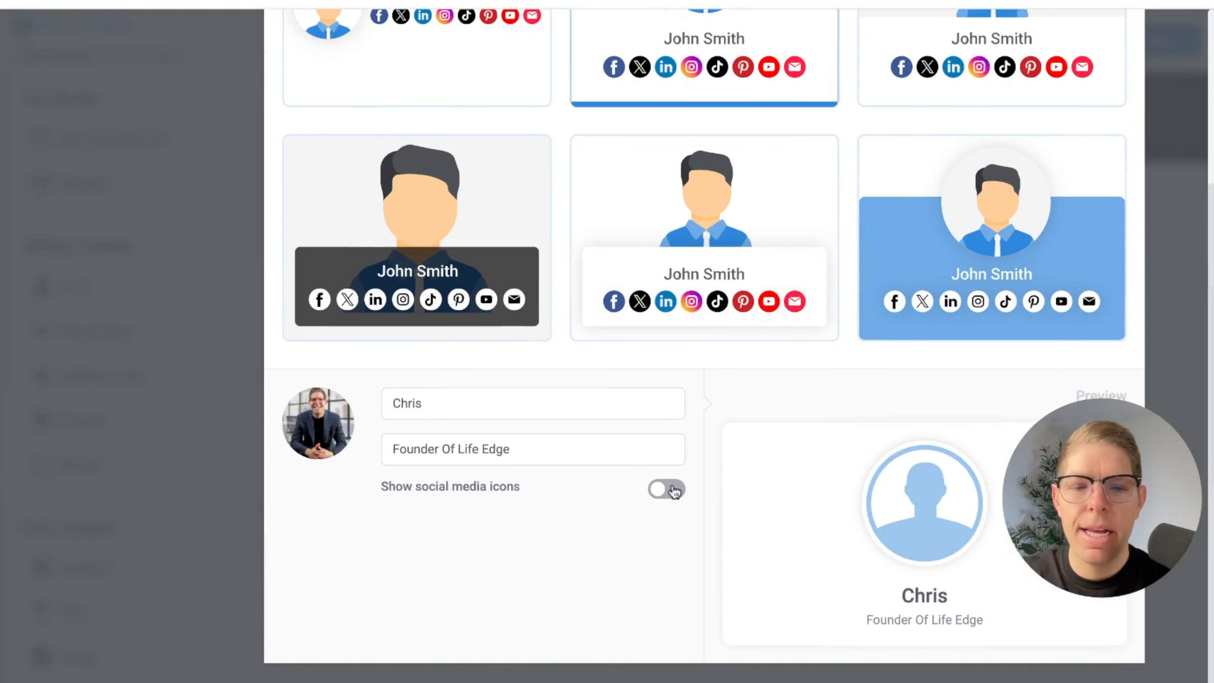
pyautogui.click(662, 489)
pyautogui.scroll(-4, 458, 523)
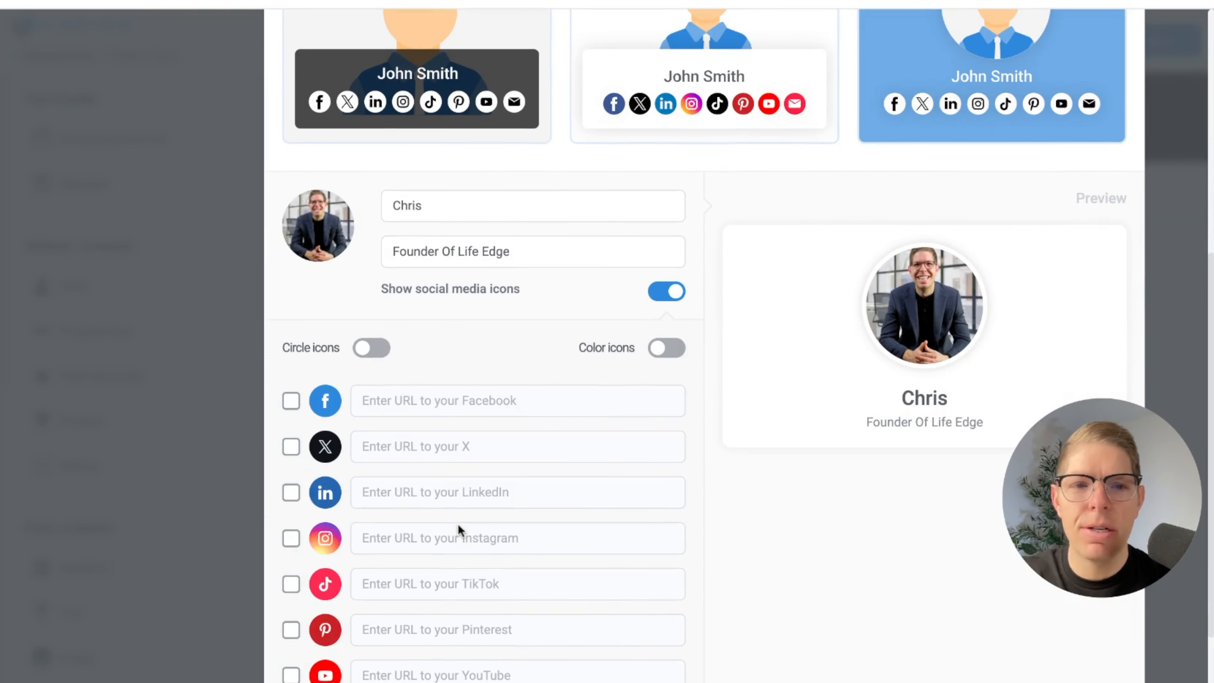
pyautogui.click(291, 401)
pyautogui.click(291, 447)
pyautogui.click(291, 492)
pyautogui.click(291, 493)
pyautogui.click(403, 400)
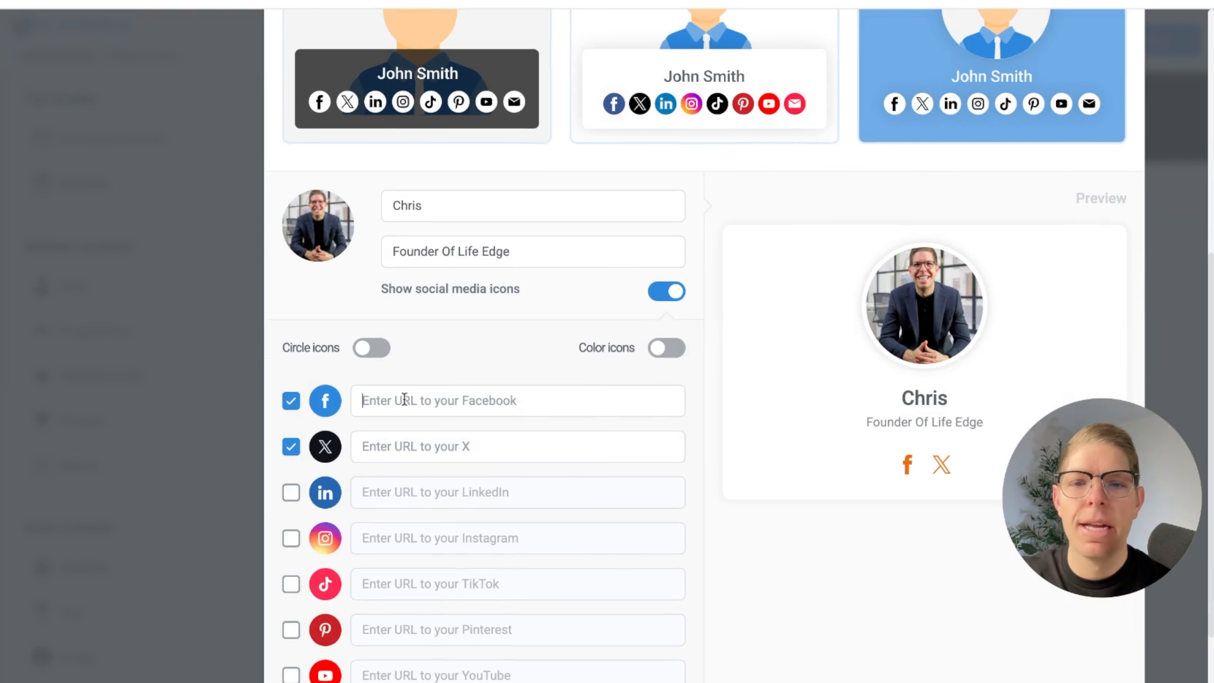
pyautogui.write('www')
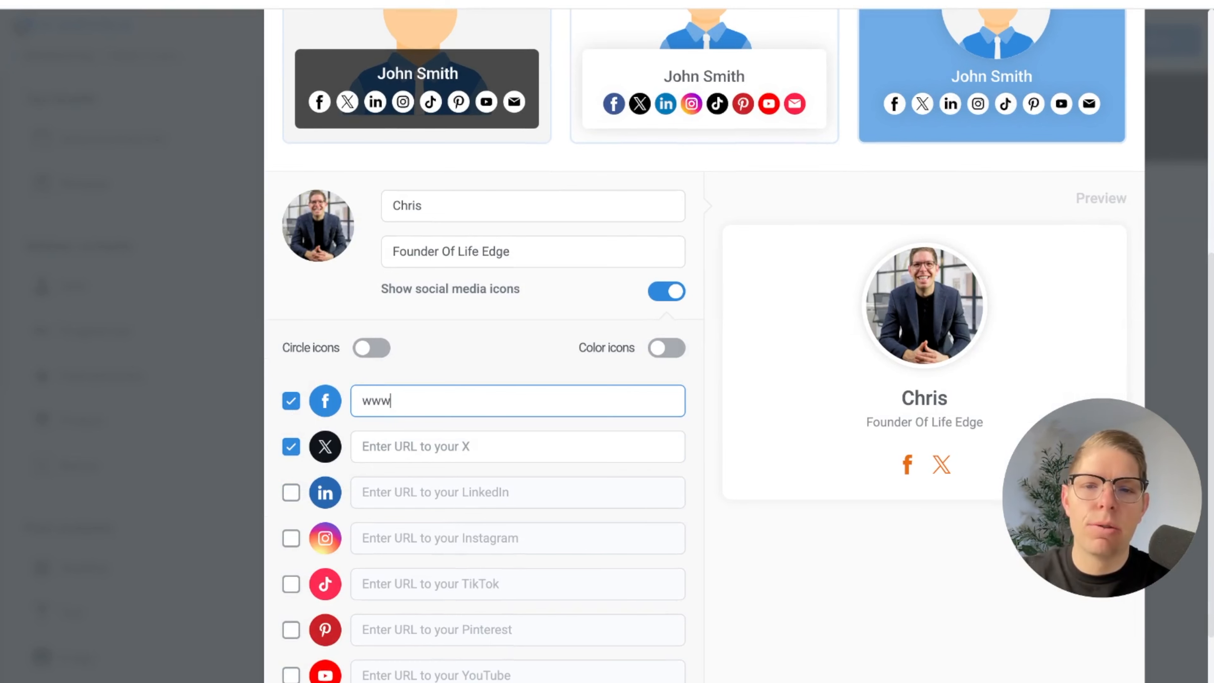
pyautogui.write('.')
pyautogui.write('facebook.com')
pyautogui.click(291, 446)
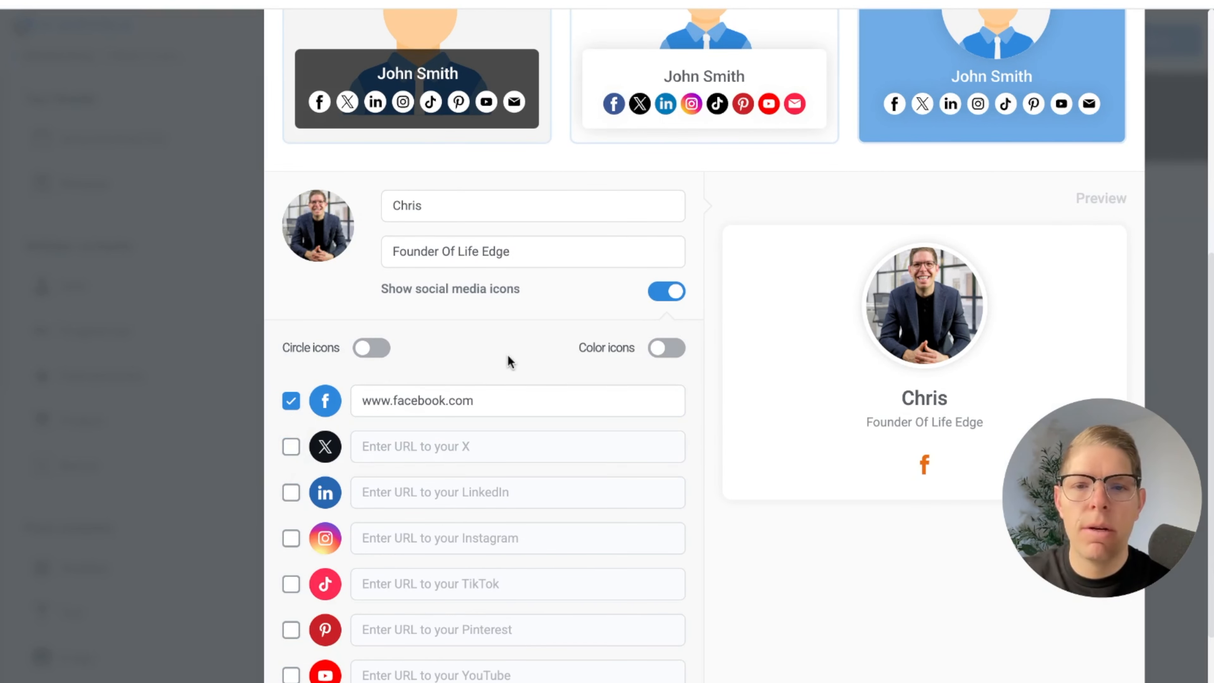
pyautogui.scroll(-2, 507, 355)
pyautogui.scroll(10, 507, 352)
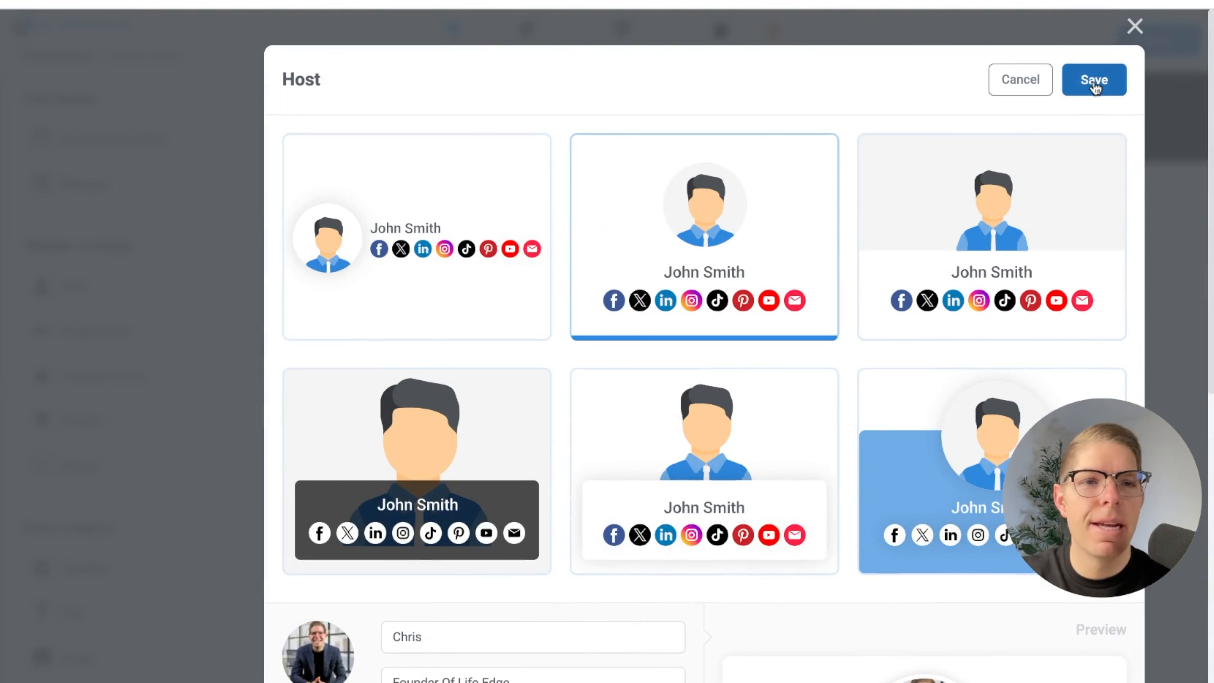
pyautogui.click(1094, 85)
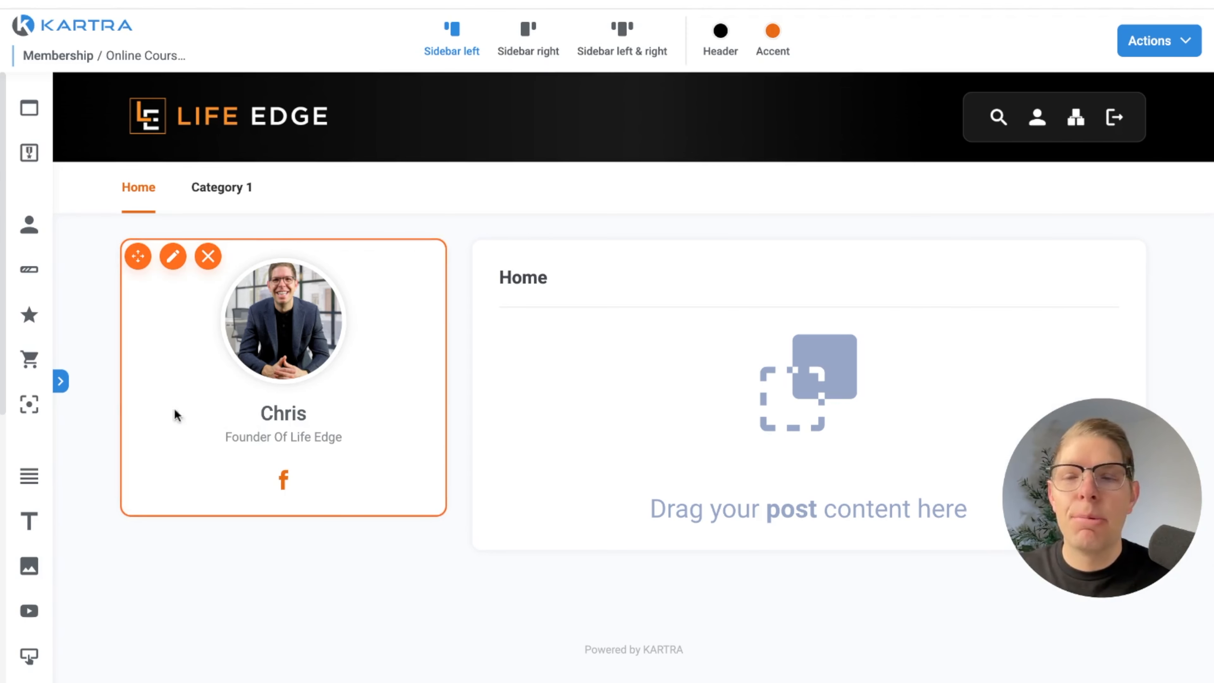
# Add a Progress bar element below the host card in the sidebar and collapse the element list
pyautogui.click(60, 381)
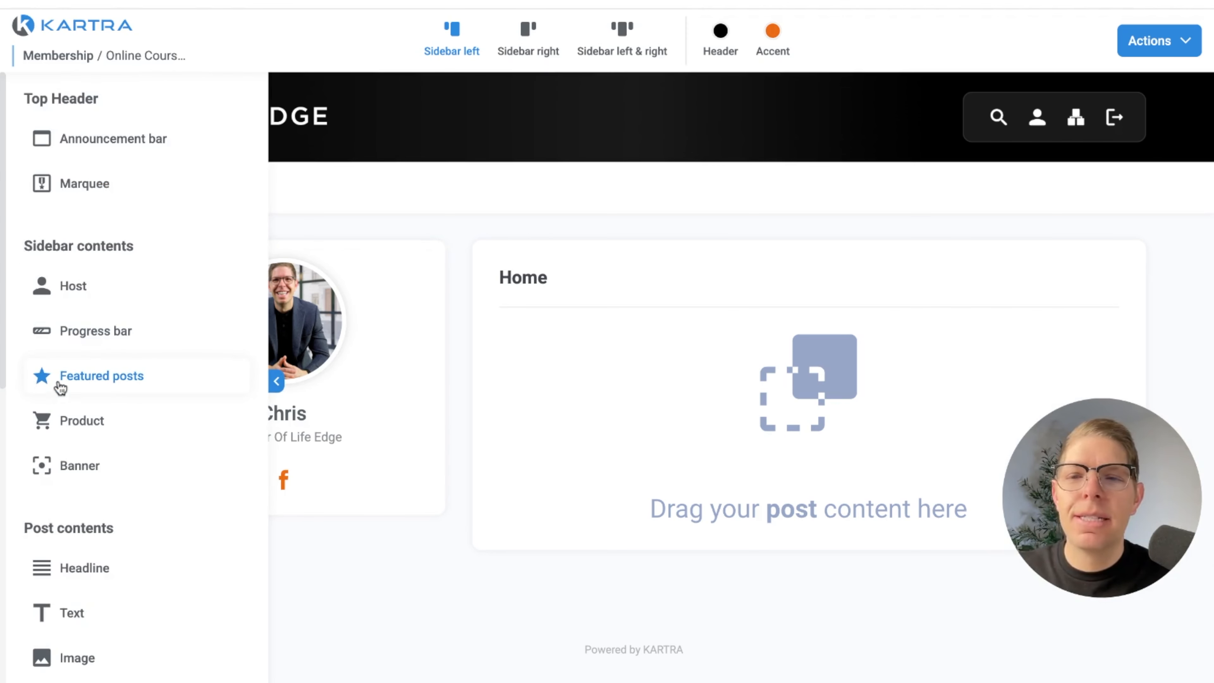
pyautogui.moveTo(76, 334); pyautogui.dragTo(321, 594)
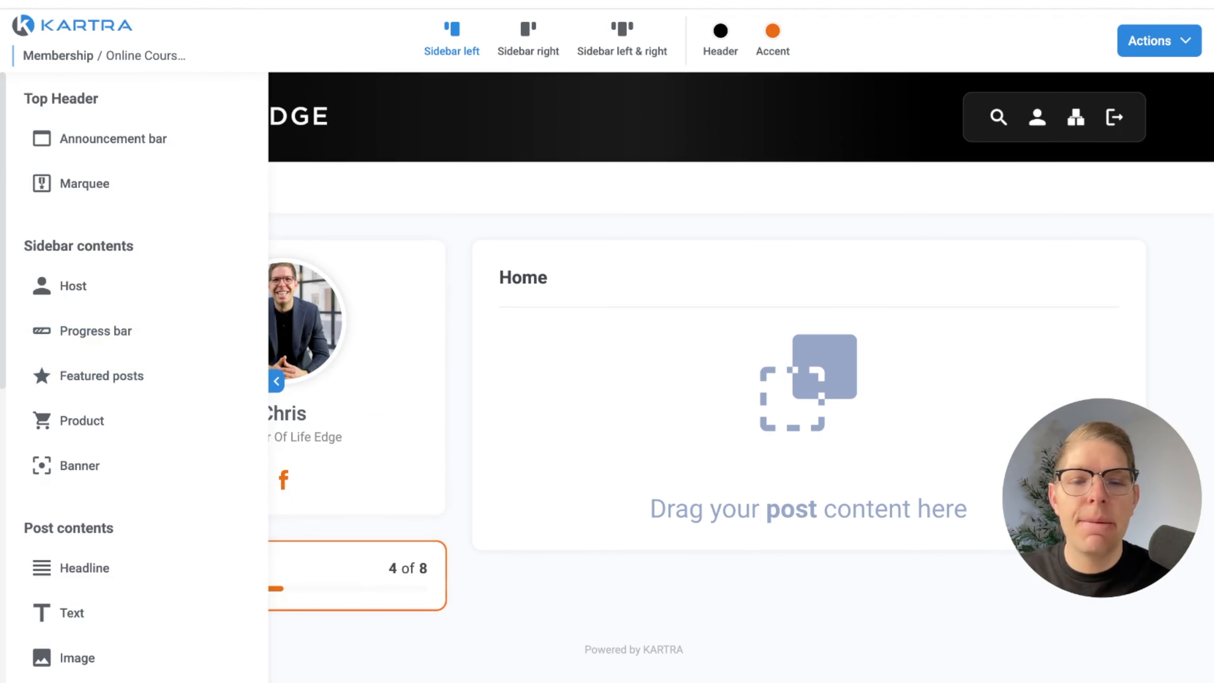
pyautogui.click(275, 382)
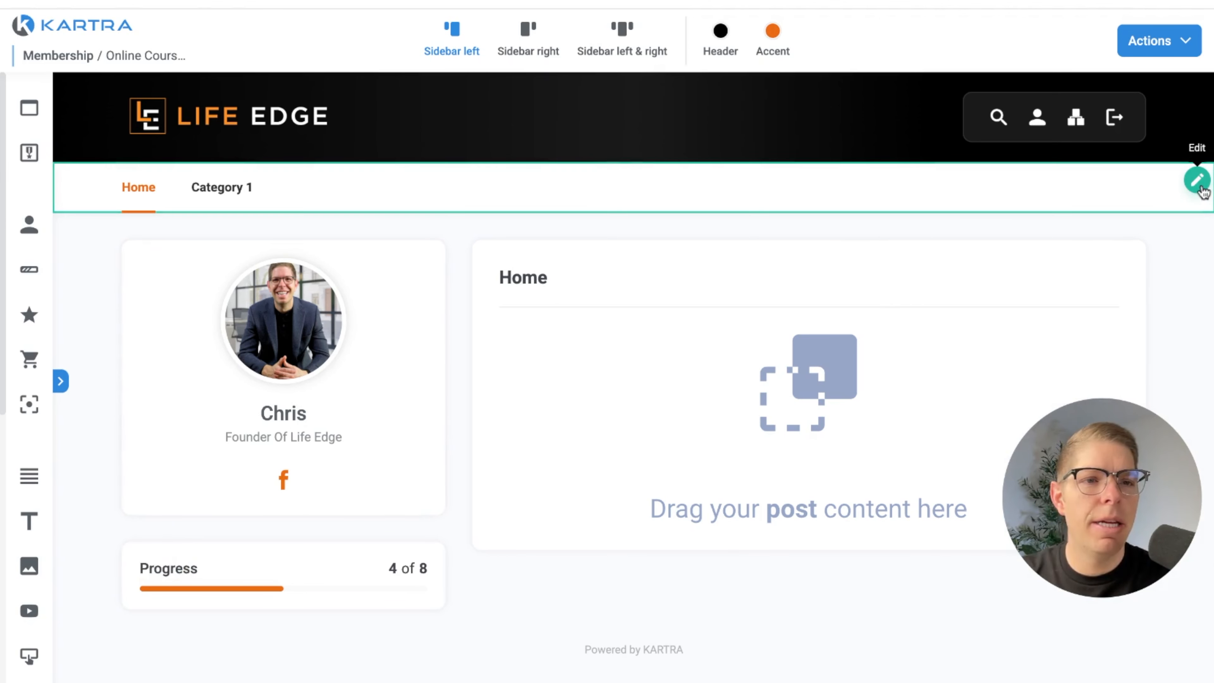
# Rename the Home entry in the portal's navigation menu to "Start Here"
pyautogui.click(1197, 188)
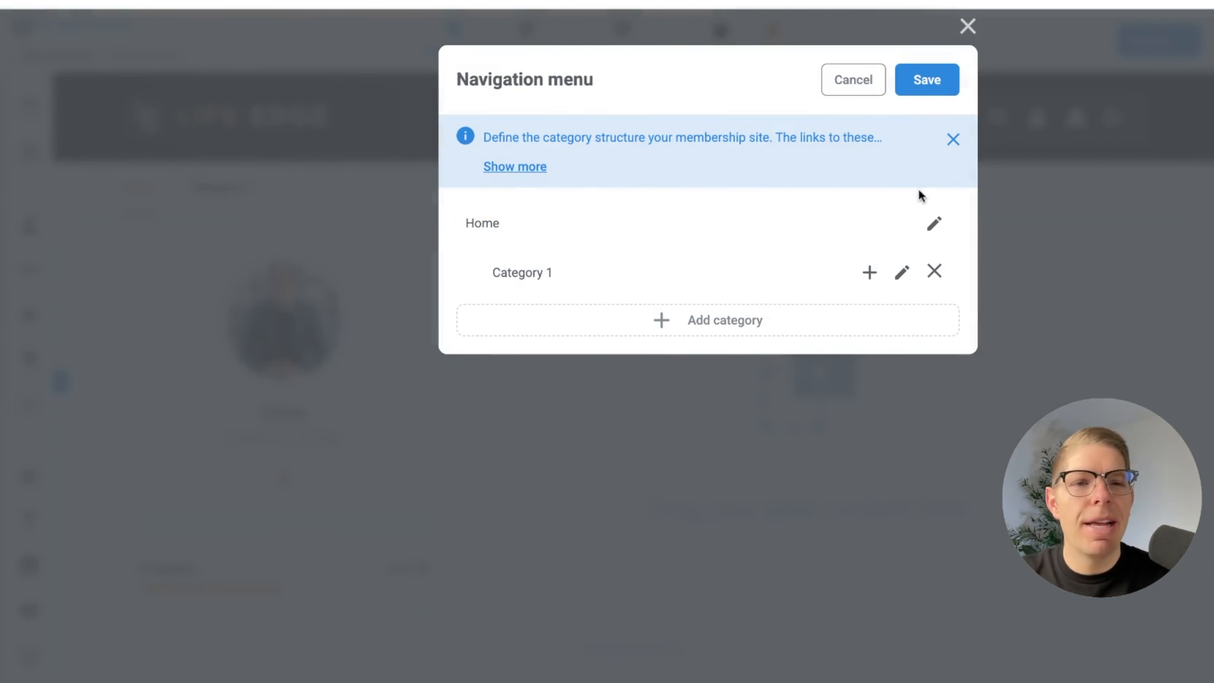
pyautogui.click(933, 224)
pyautogui.doubleClick(528, 231)
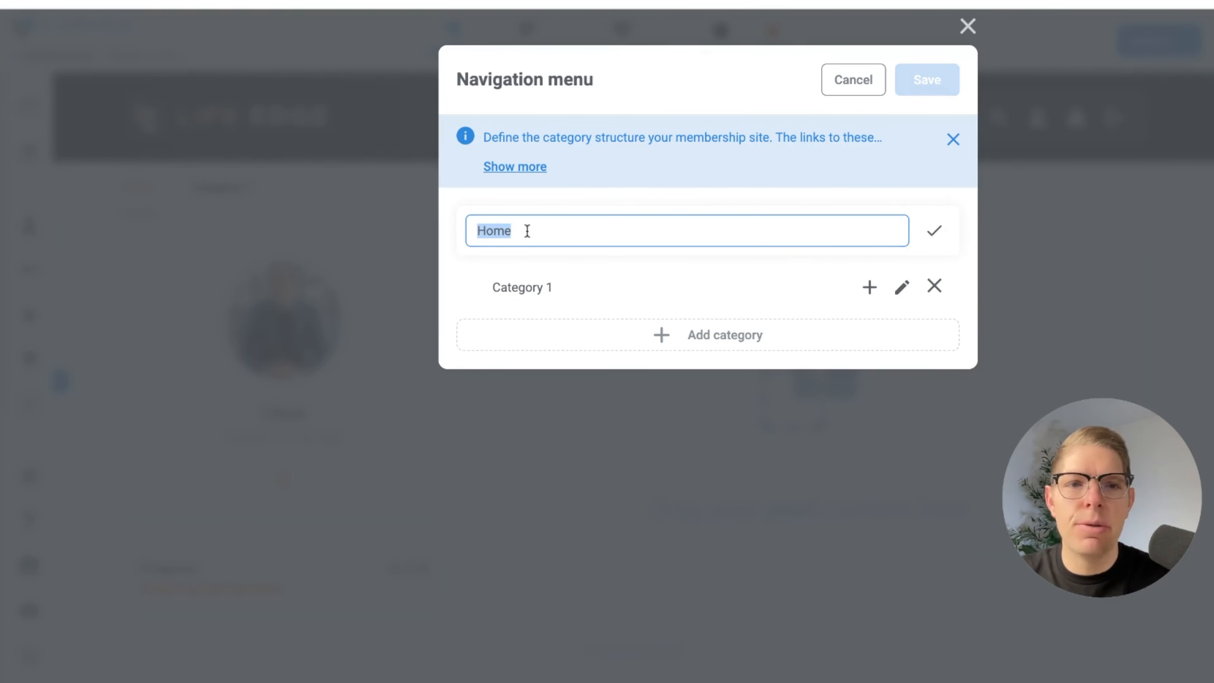
pyautogui.write('Start Here')
pyautogui.click(933, 231)
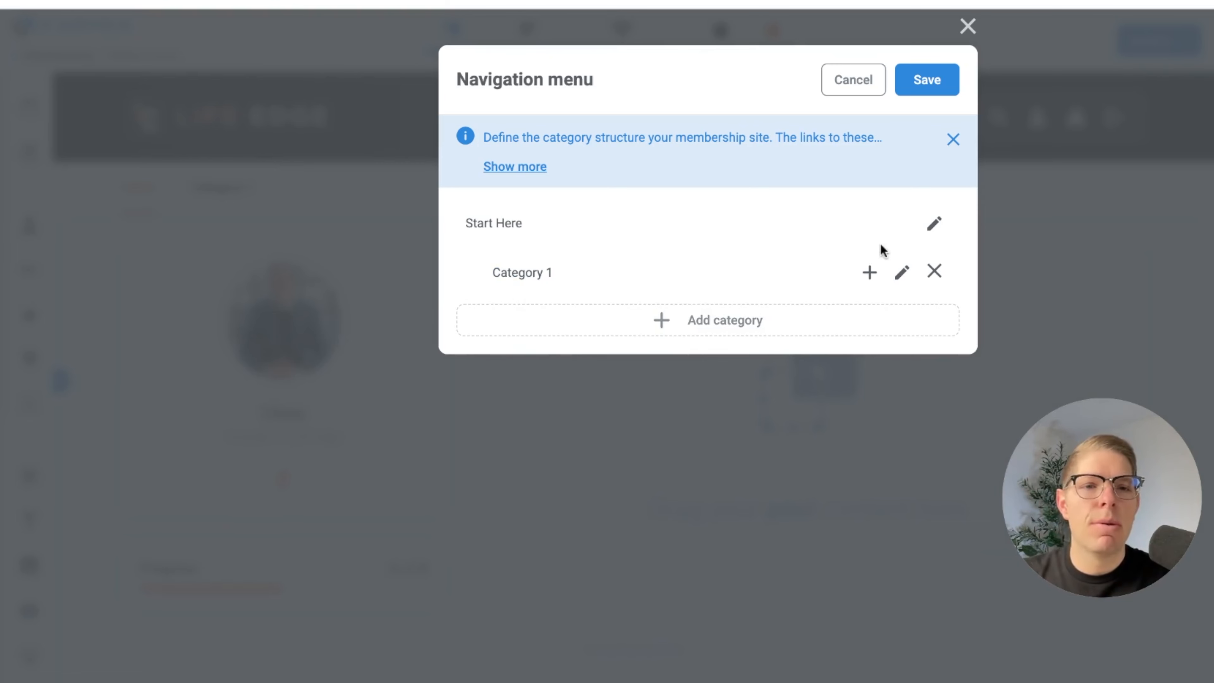
# Add two more categories to the navigation menu and open the Category 1 name for editing
pyautogui.click(794, 331)
pyautogui.click(770, 389)
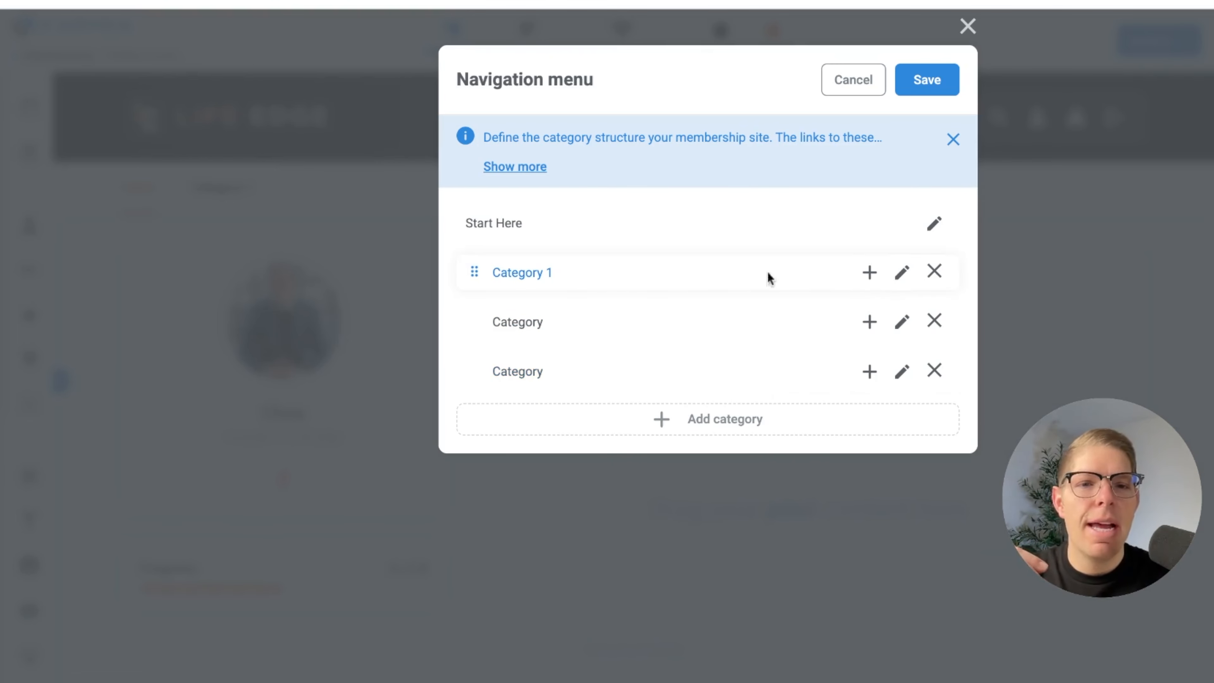
pyautogui.click(902, 273)
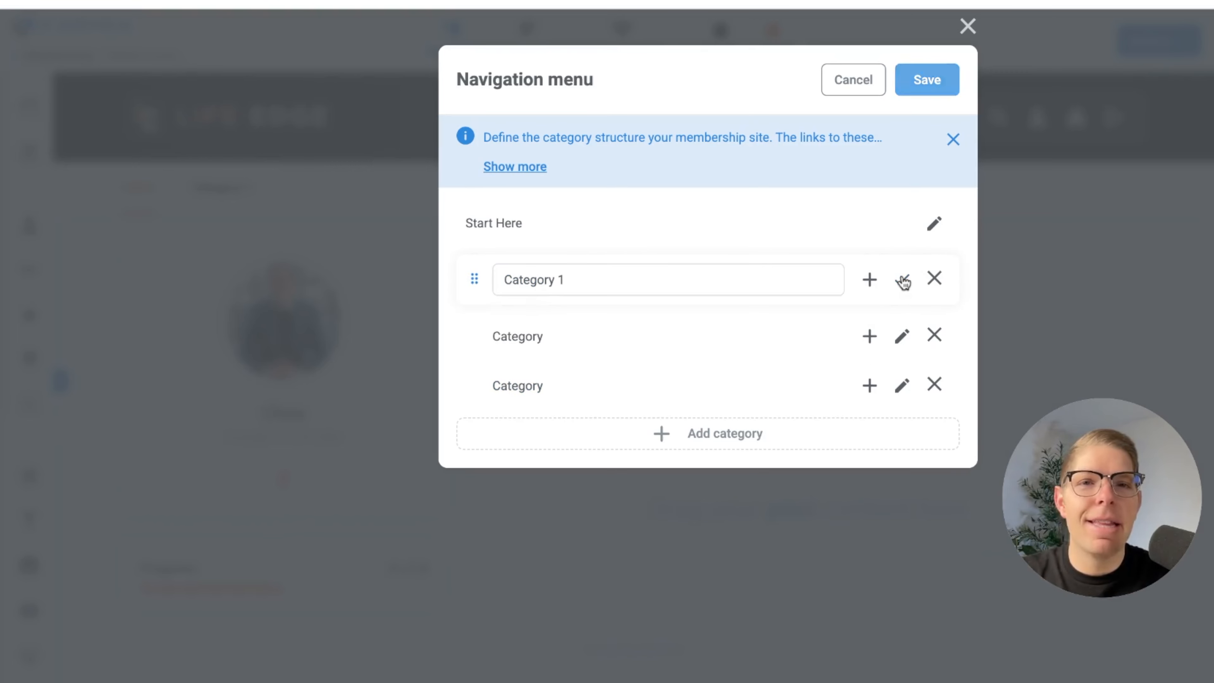
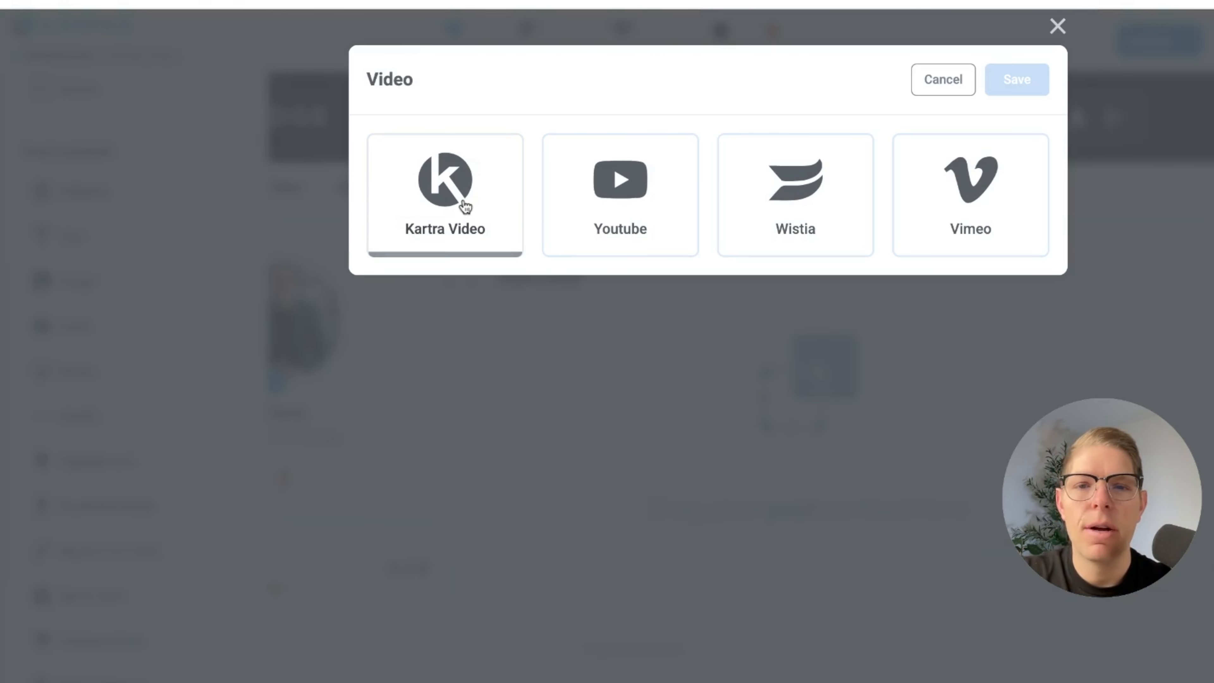
# Set the Start Here post's video to the Kartra video Affiliate_Marketing_Lesson_1.mov from No category and save it
pyautogui.click(460, 203)
pyautogui.click(618, 340)
pyautogui.click(591, 397)
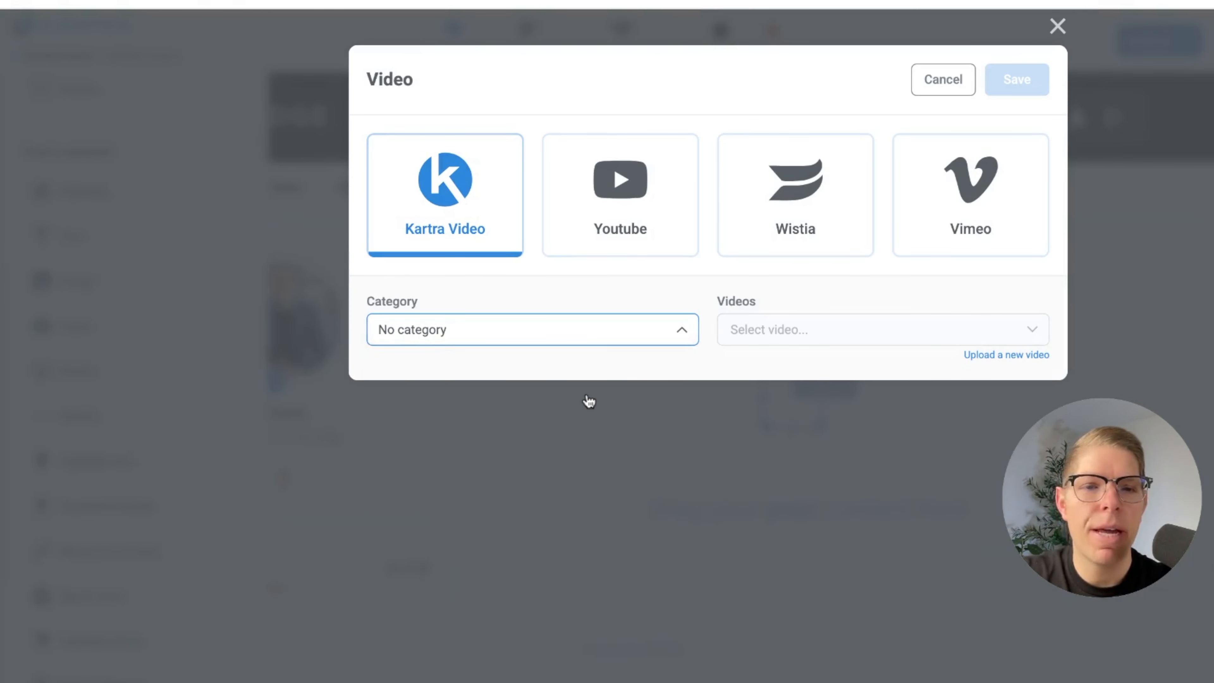
pyautogui.click(795, 337)
pyautogui.click(808, 400)
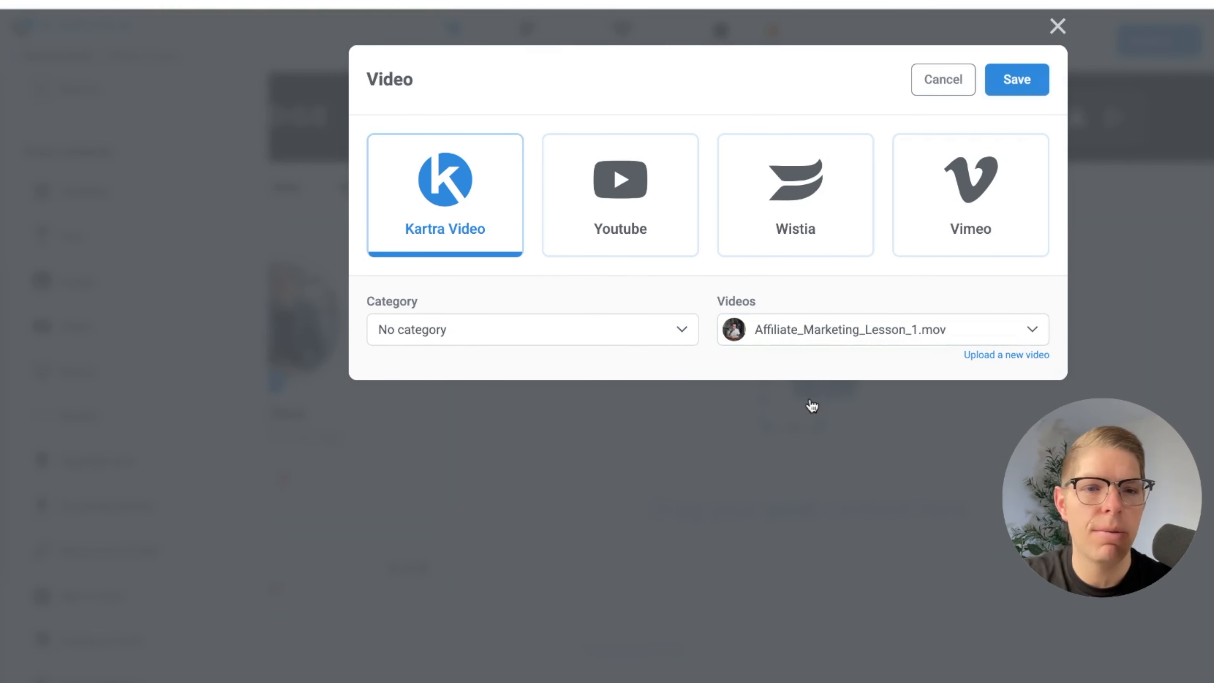
pyautogui.click(1007, 85)
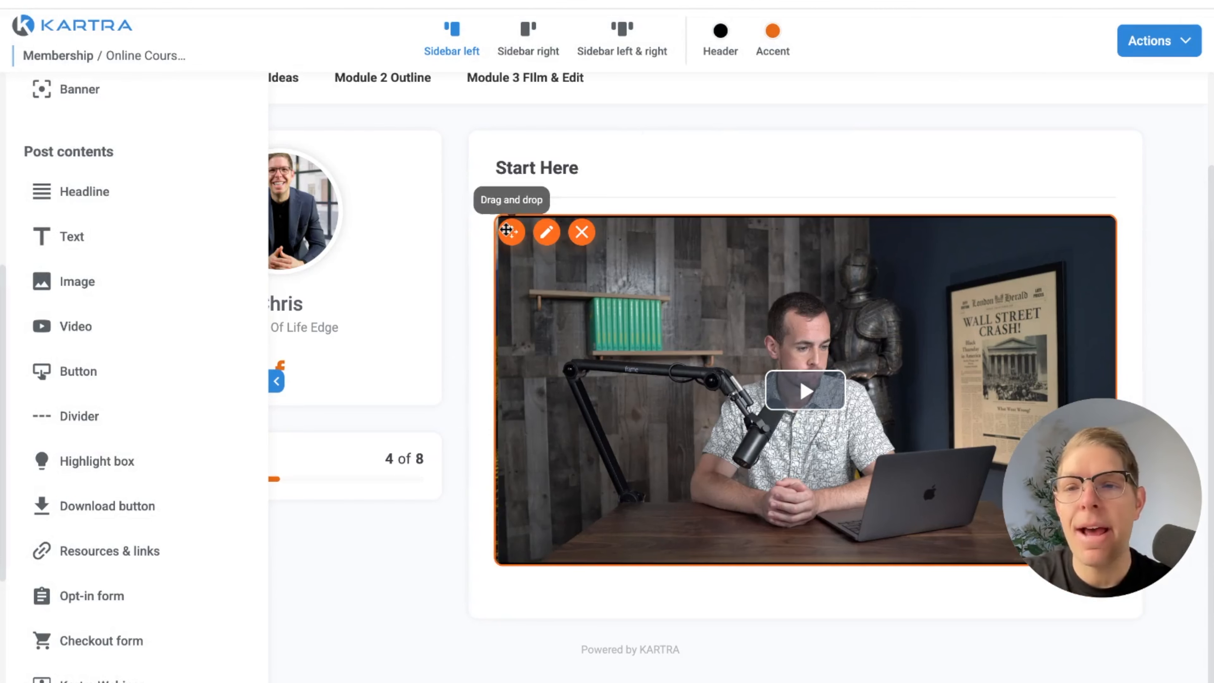
# Add a headline above the Start Here video reading "Welcome To Online Course Creation!"
pyautogui.moveTo(102, 198); pyautogui.dragTo(631, 342)
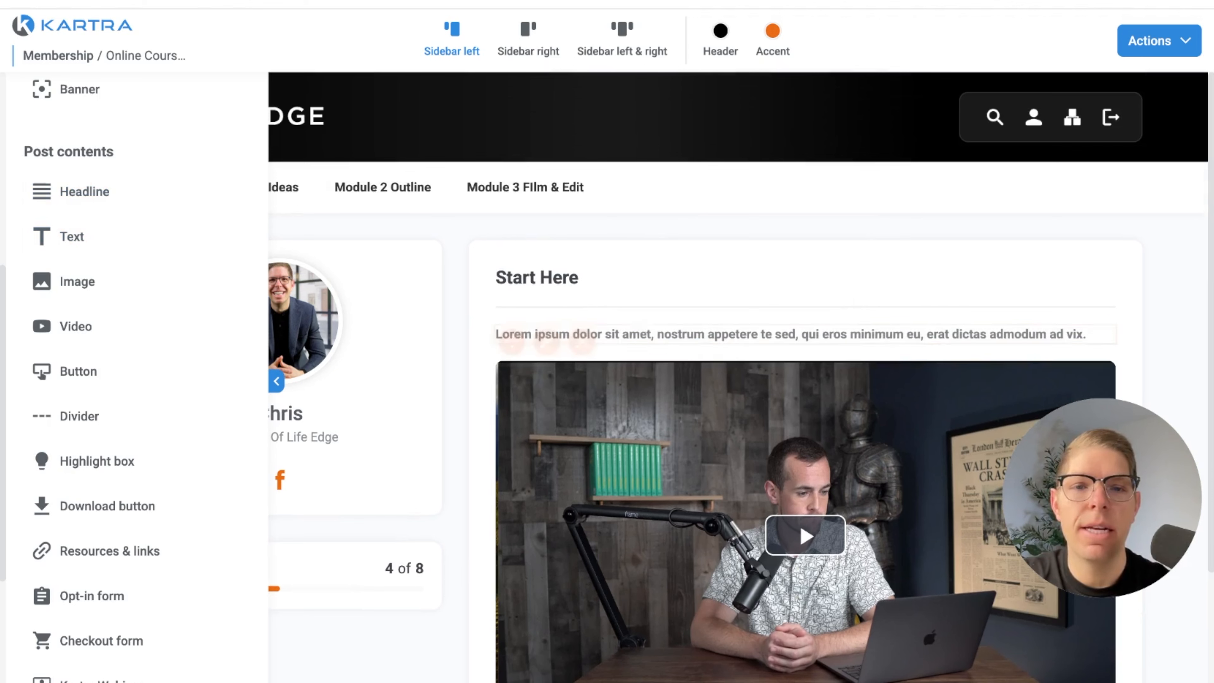
pyautogui.click(642, 336)
pyautogui.write('Welcome To ONline')
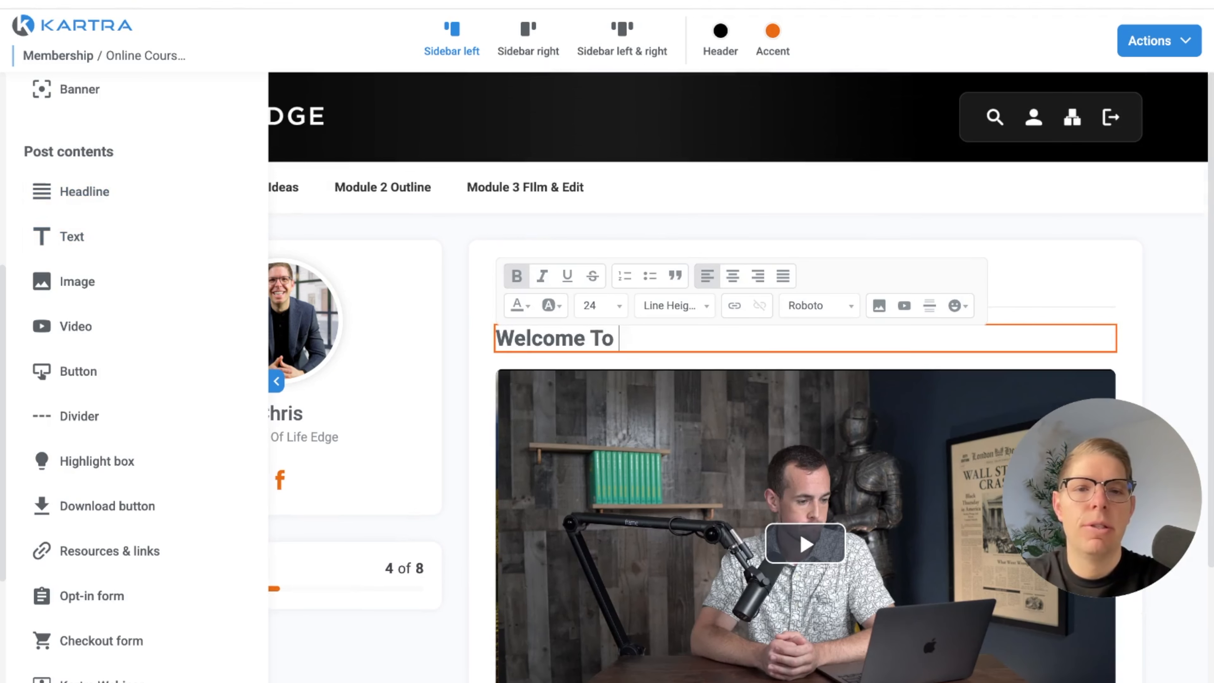
pyautogui.press('BackSpace')
pyautogui.press('BackSpace')
pyautogui.press('BackSpace')
pyautogui.press('BackSpace')
pyautogui.press('BackSpace')
pyautogui.write('nline COur')
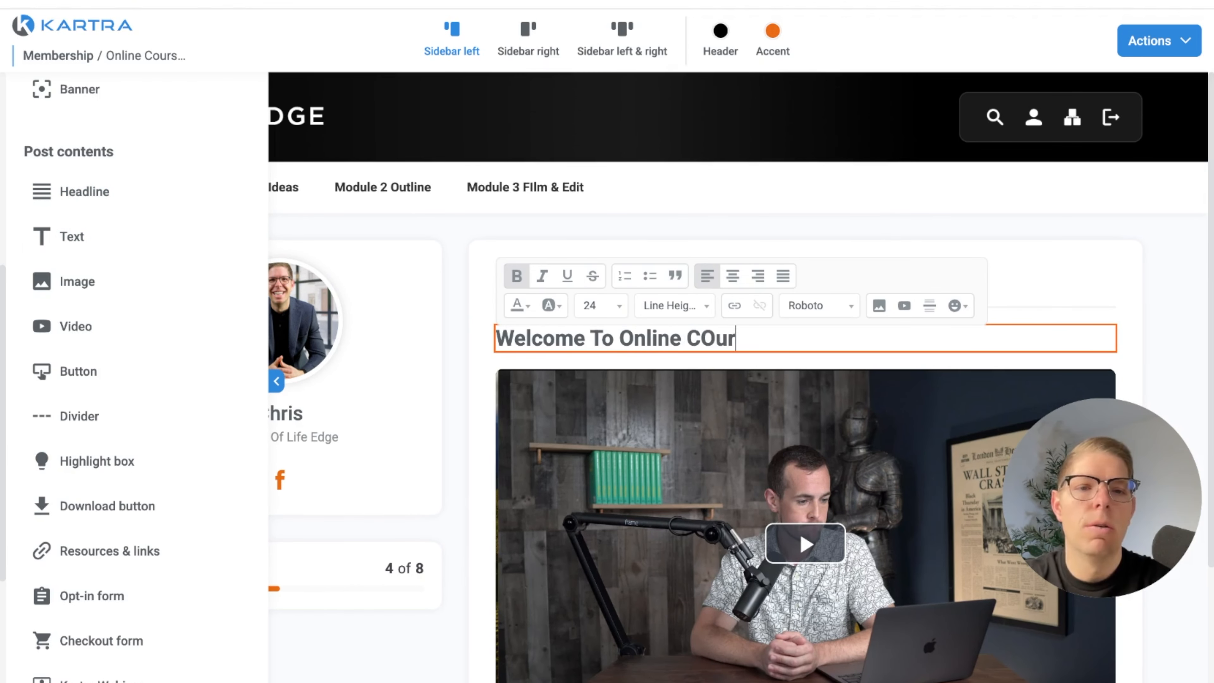
pyautogui.write('ourse Creation!')
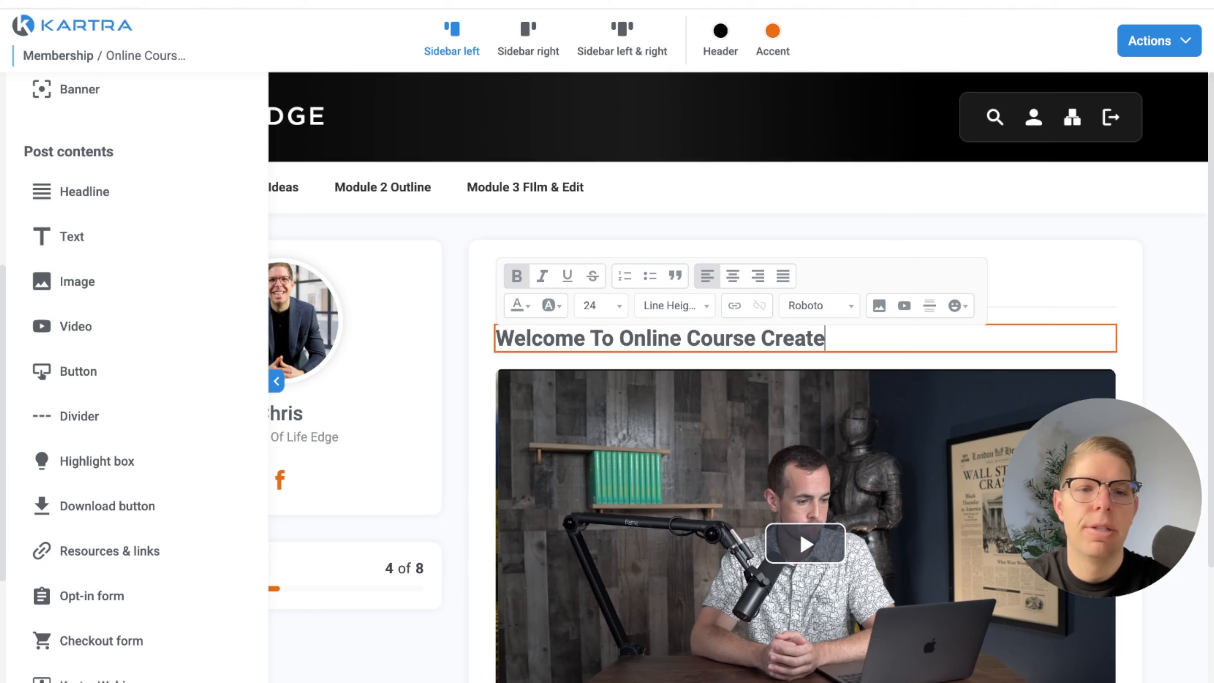
# Add a text element below the Start Here video reading "Can't wait to see you in the next lesson!!"
pyautogui.scroll(-3, 808, 449)
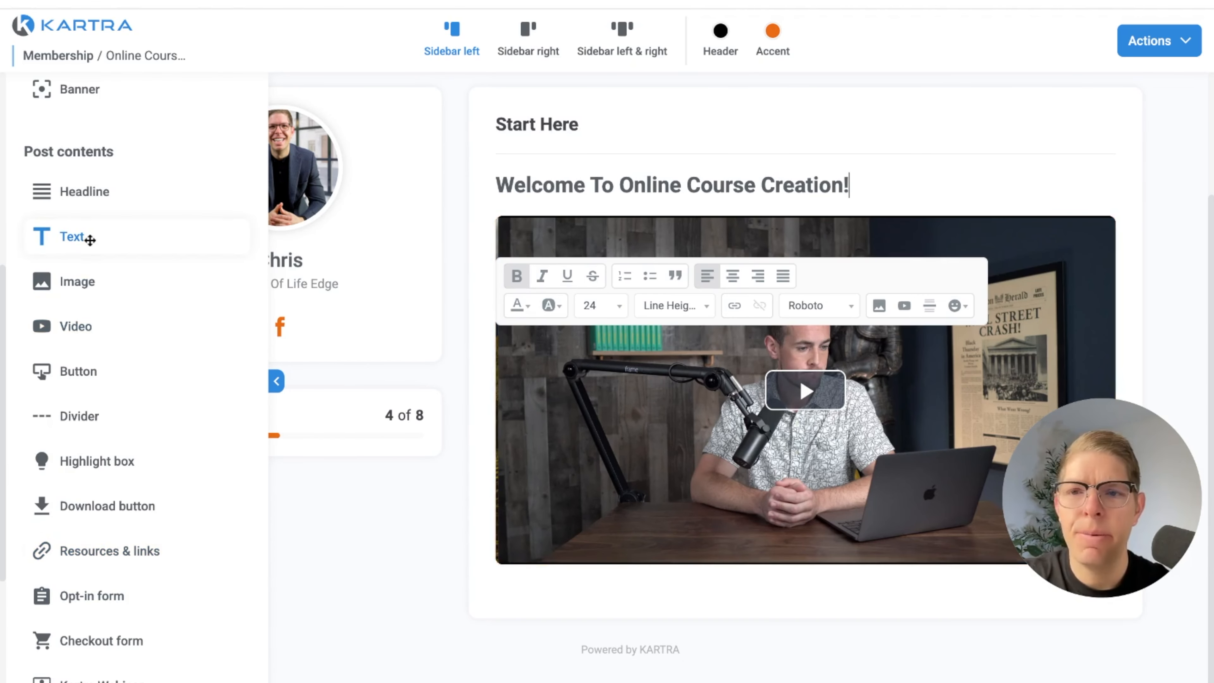
pyautogui.moveTo(88, 240); pyautogui.dragTo(655, 592)
pyautogui.write("Can't wait to see you in the next les")
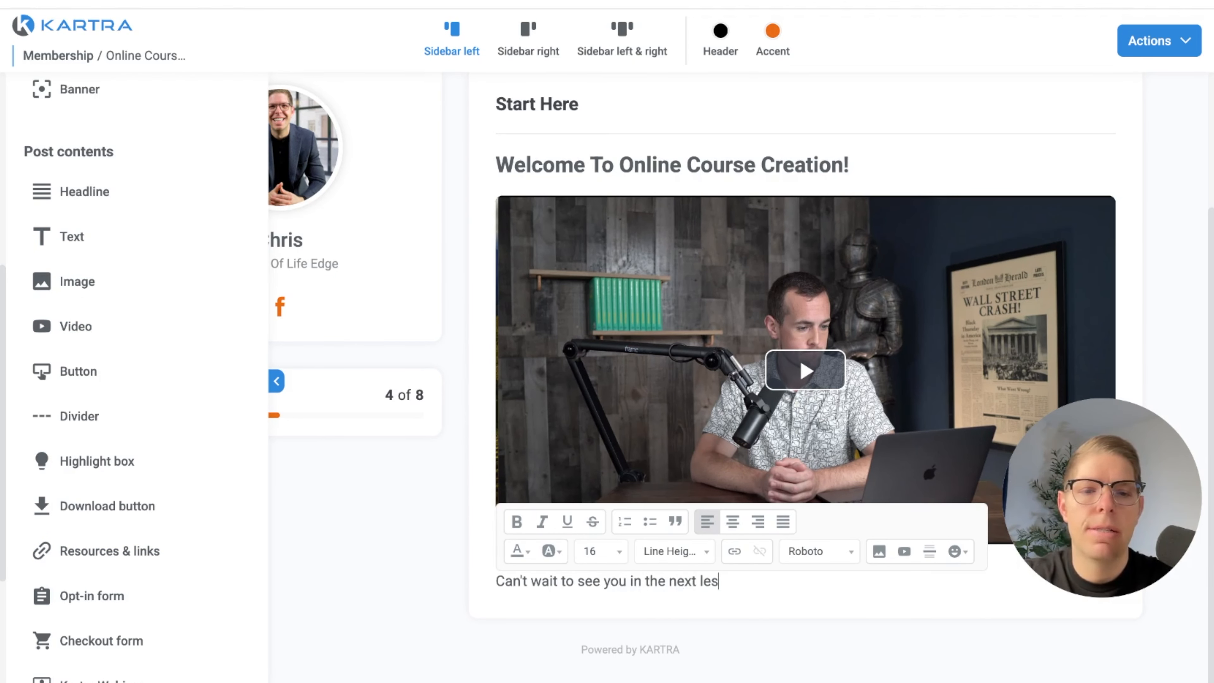
pyautogui.write('on!!')
pyautogui.click(361, 519)
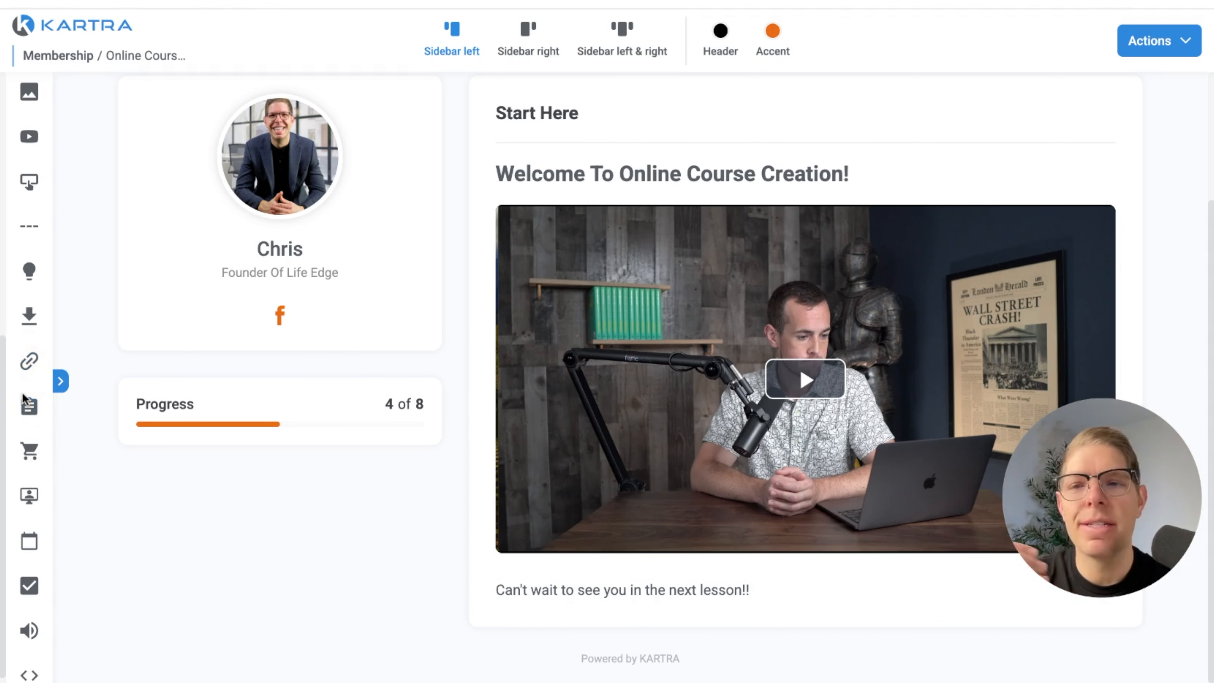
# Add a new post to the Module 1 Ideas category and name it "Lesson 1 Course Ideas"
pyautogui.scroll(3, 141, 506)
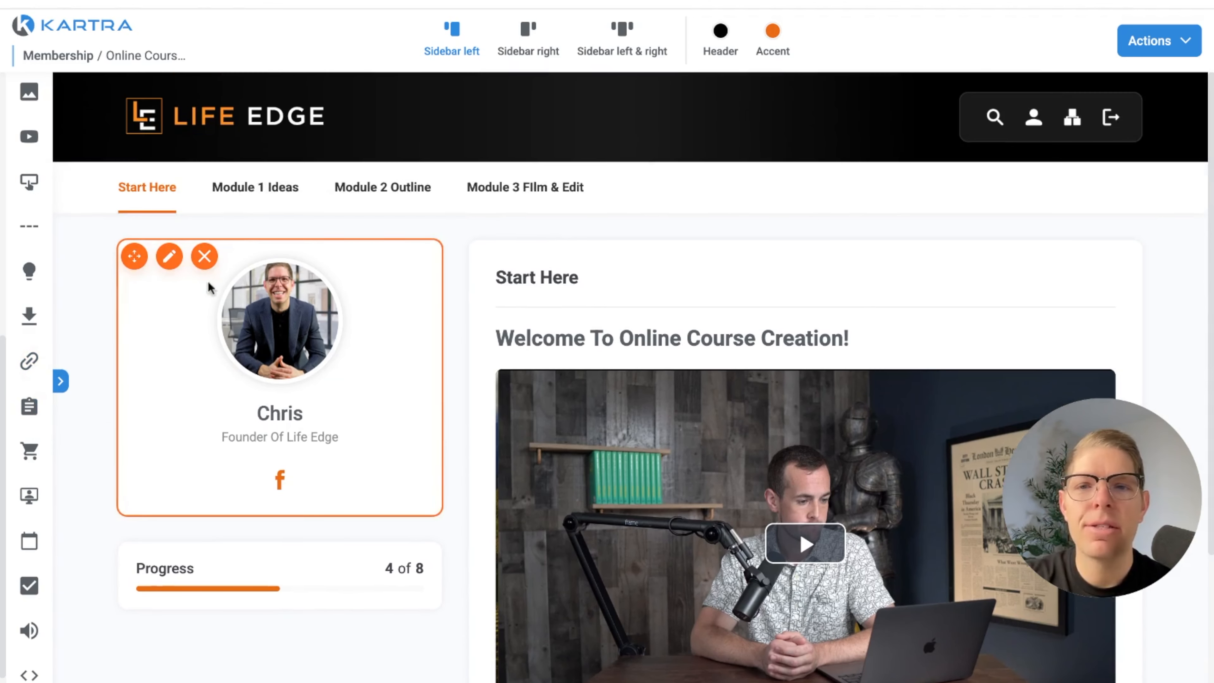
pyautogui.click(249, 194)
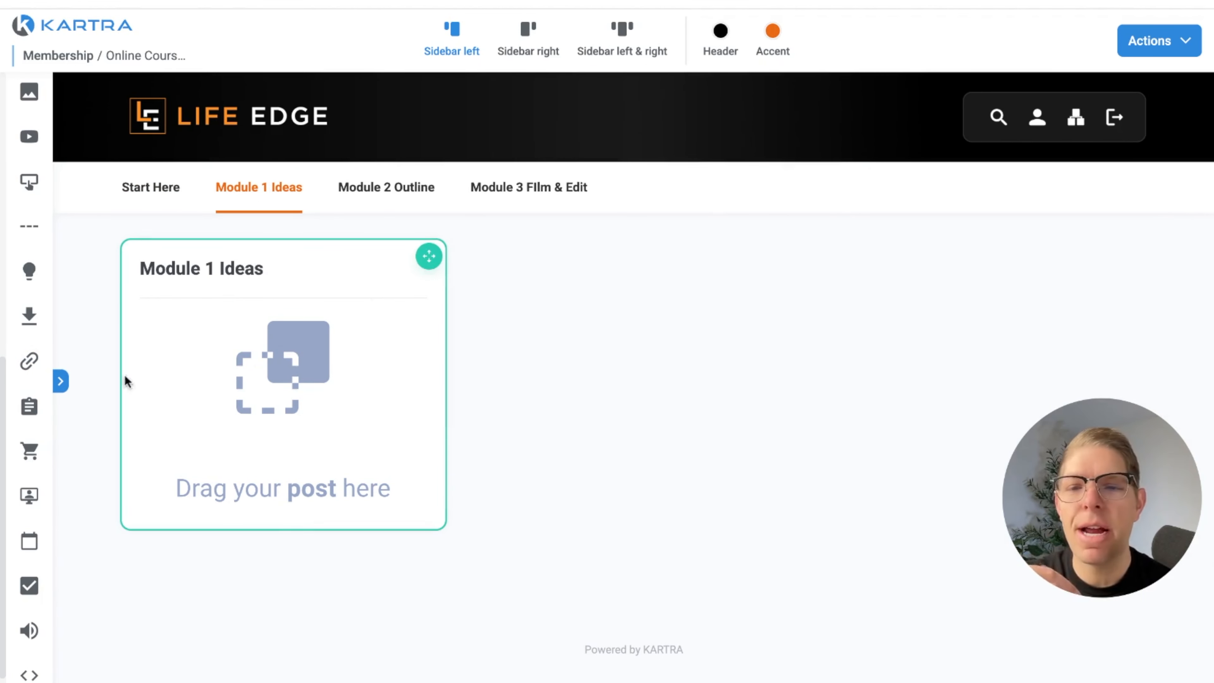
pyautogui.click(64, 390)
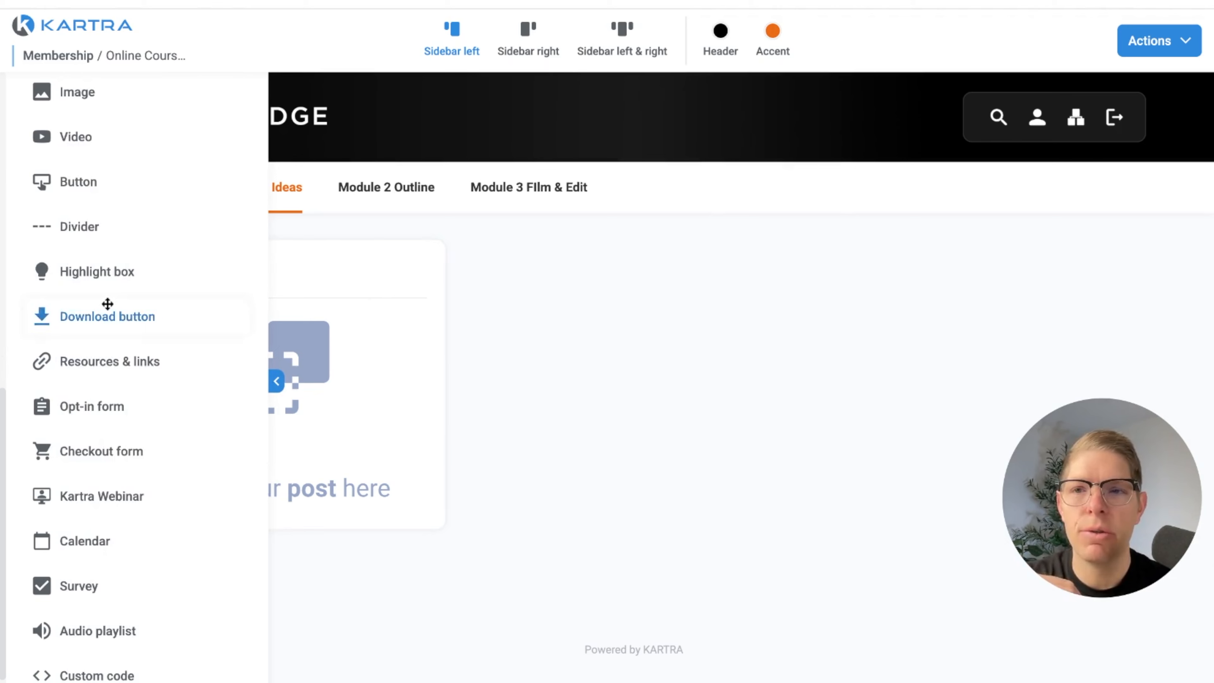
pyautogui.scroll(10, 108, 304)
pyautogui.moveTo(109, 284); pyautogui.dragTo(315, 325)
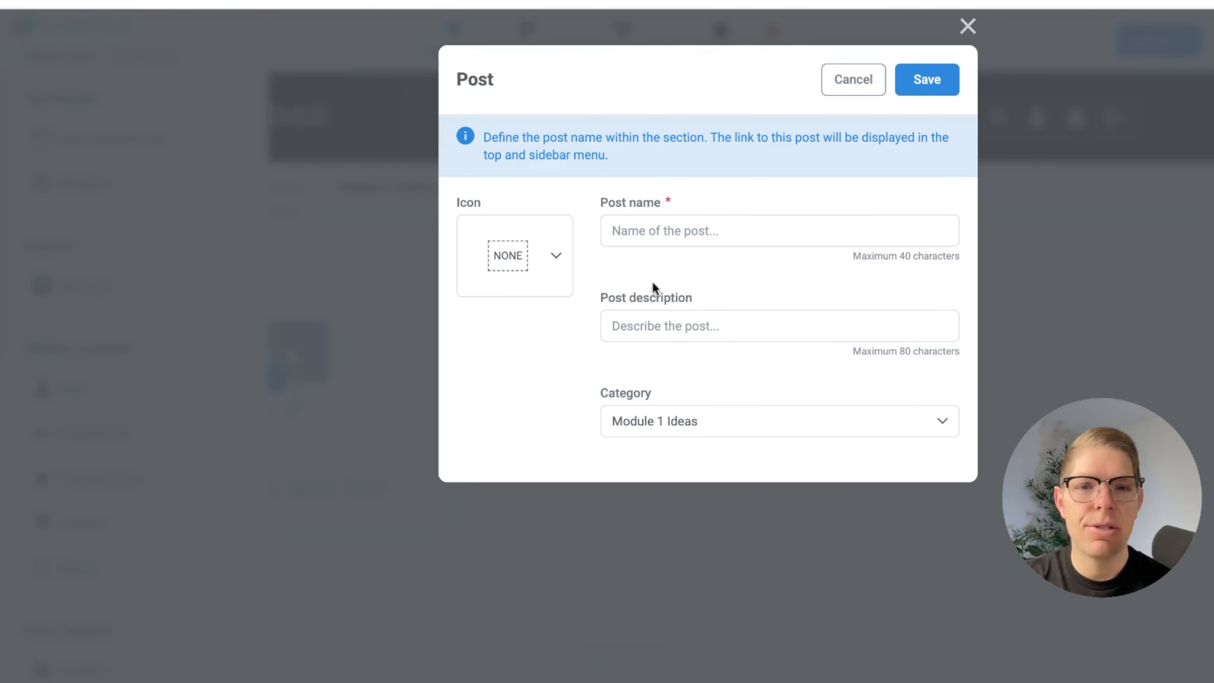
pyautogui.click(685, 239)
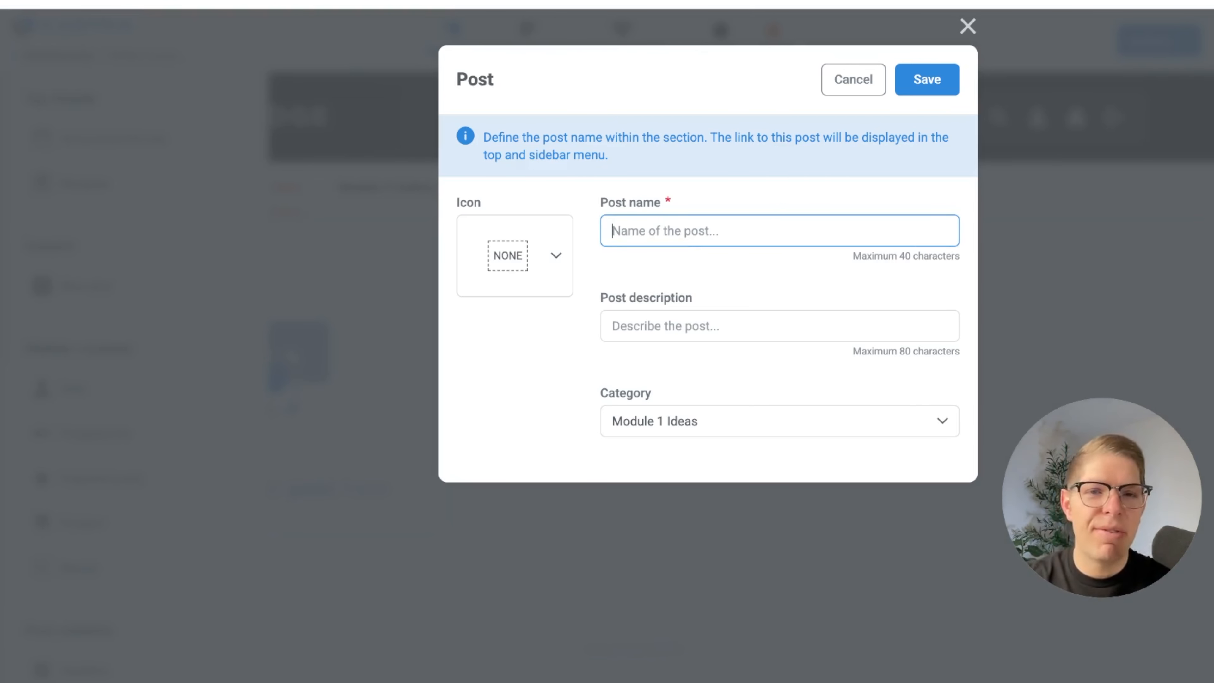
pyautogui.write('Lesson')
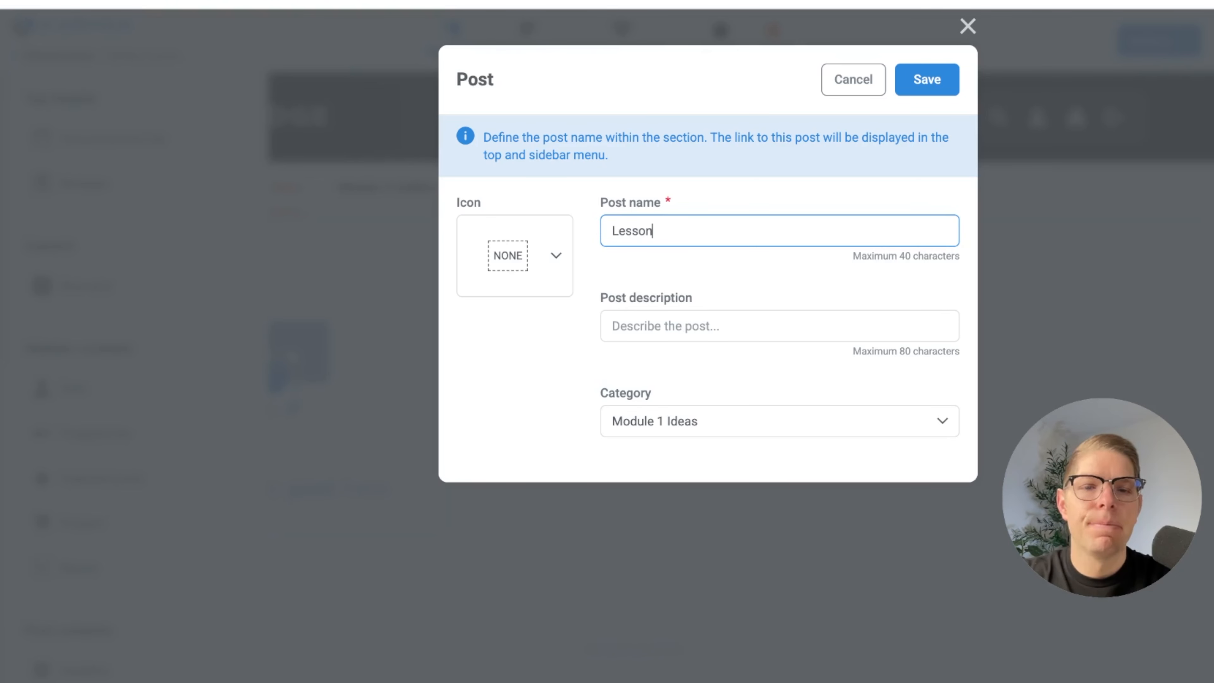
pyautogui.write(' 1 Course Ideas')
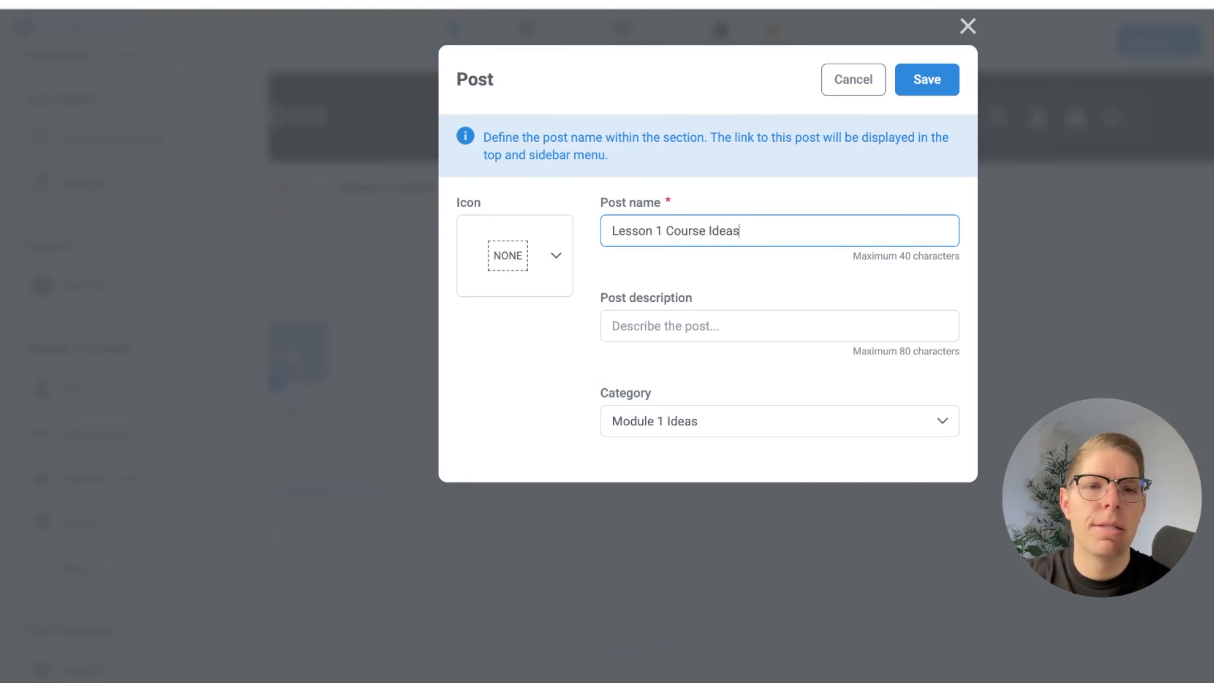
# Describe the post as "How to come up with course ideas", give it the play icon, and save it
pyautogui.click(924, 315)
pyautogui.write('How to come up with course')
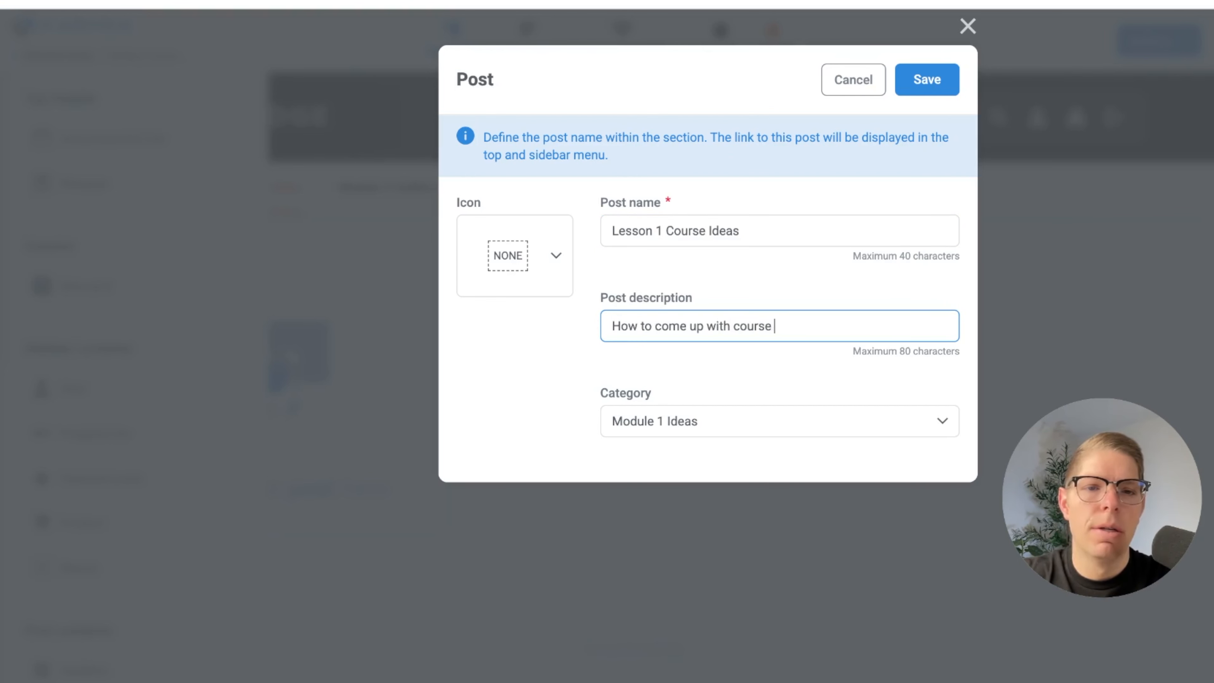
pyautogui.click(555, 257)
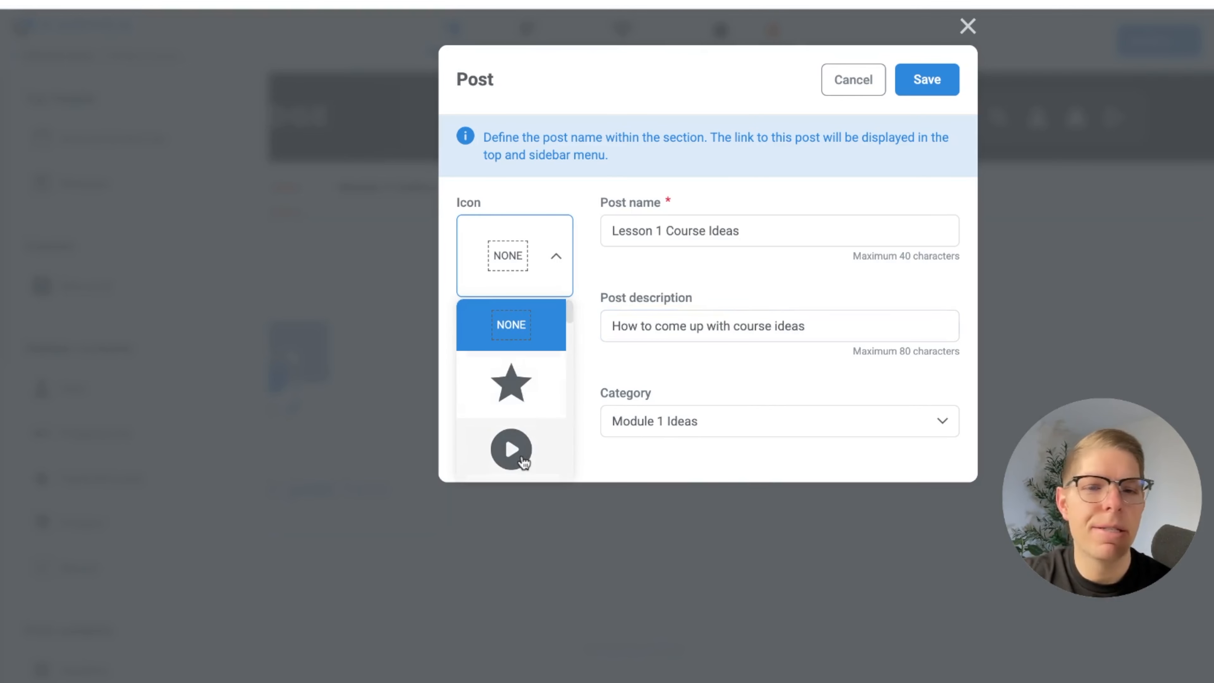
pyautogui.click(524, 462)
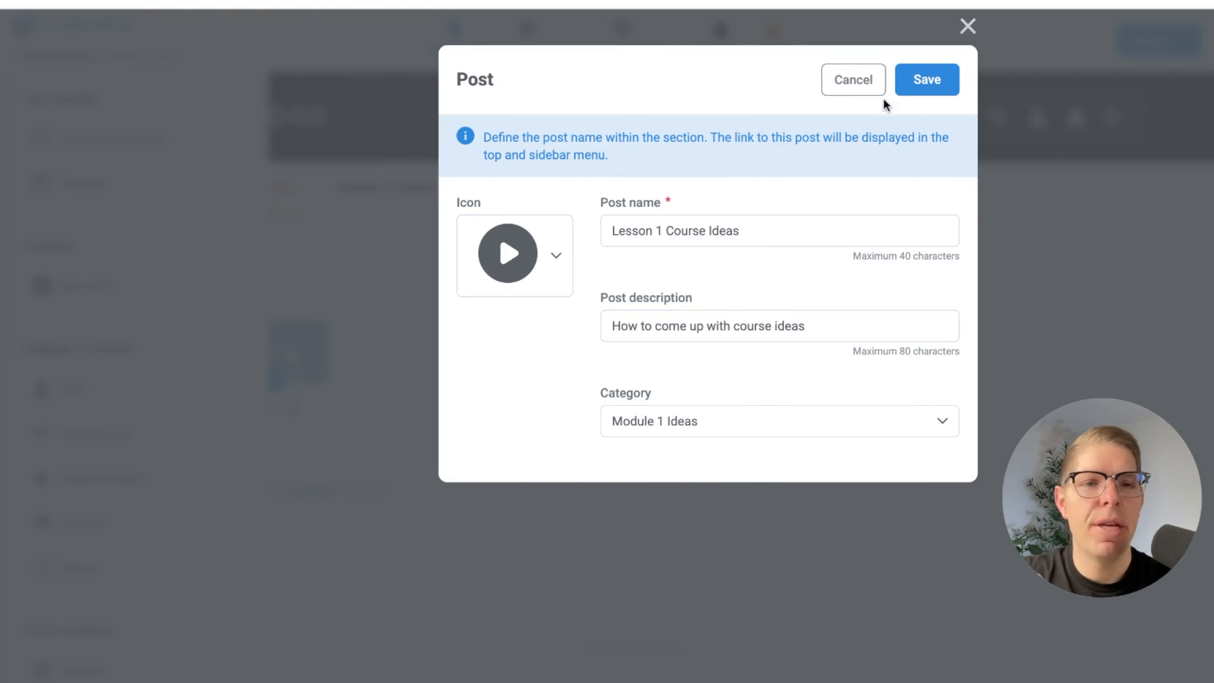
pyautogui.click(927, 81)
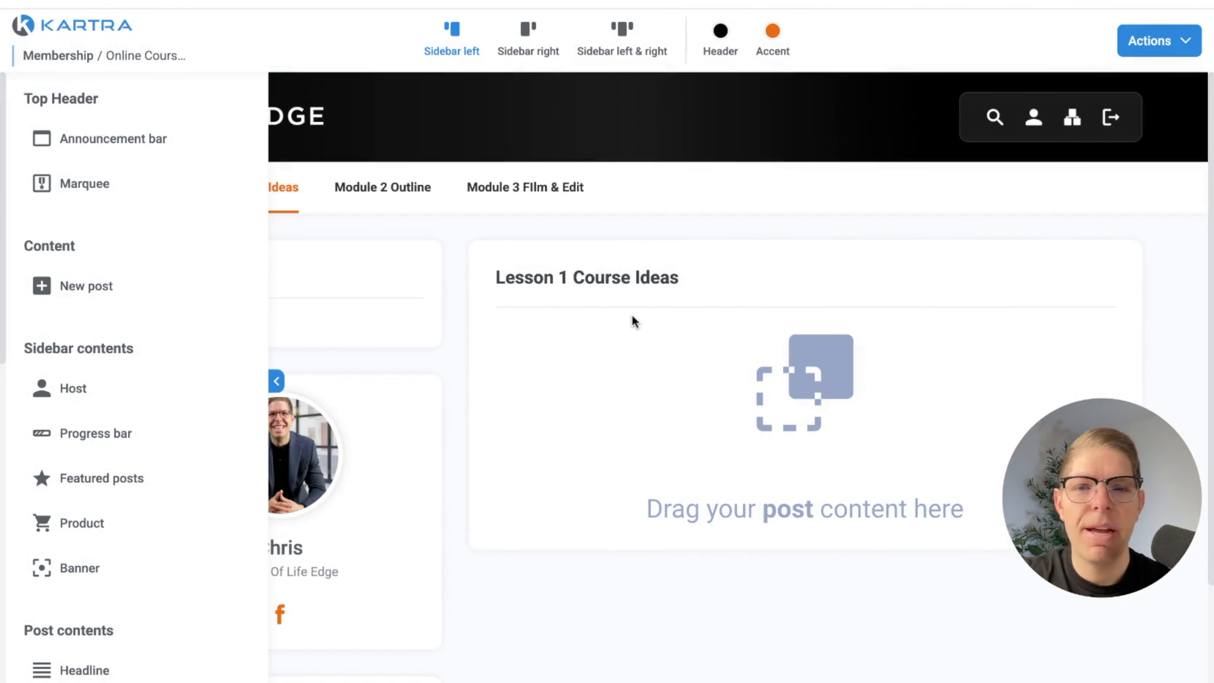
# Add the Kartra video "Online Course Ideas" from the Online Course Test category to the Lesson 1 Course Ideas post and save it
pyautogui.click(275, 380)
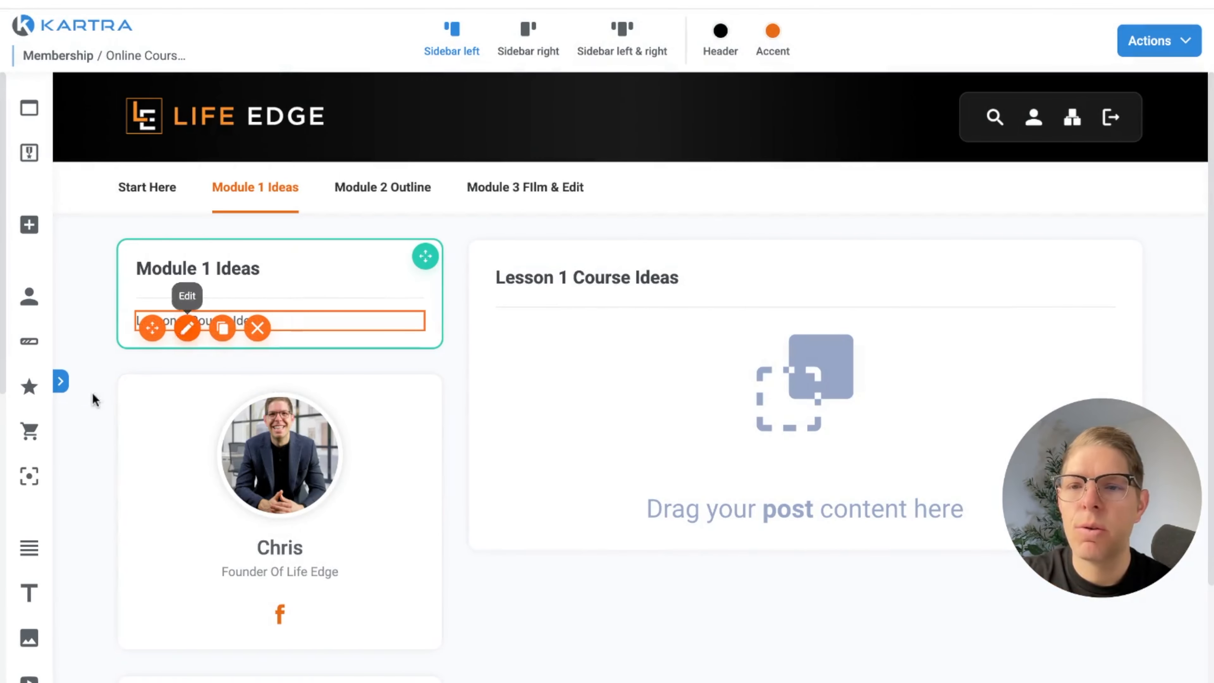
pyautogui.click(60, 381)
pyautogui.scroll(-5, 133, 569)
pyautogui.scroll(-3, 132, 569)
pyautogui.moveTo(109, 448); pyautogui.dragTo(692, 341)
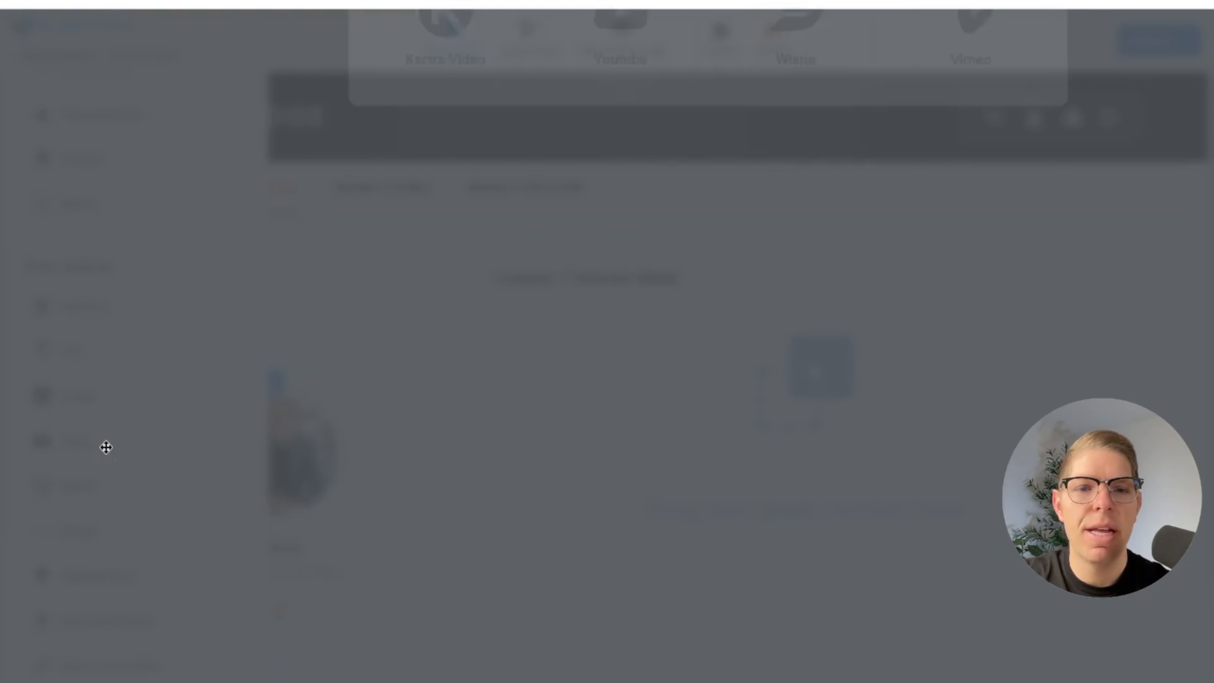
pyautogui.click(487, 243)
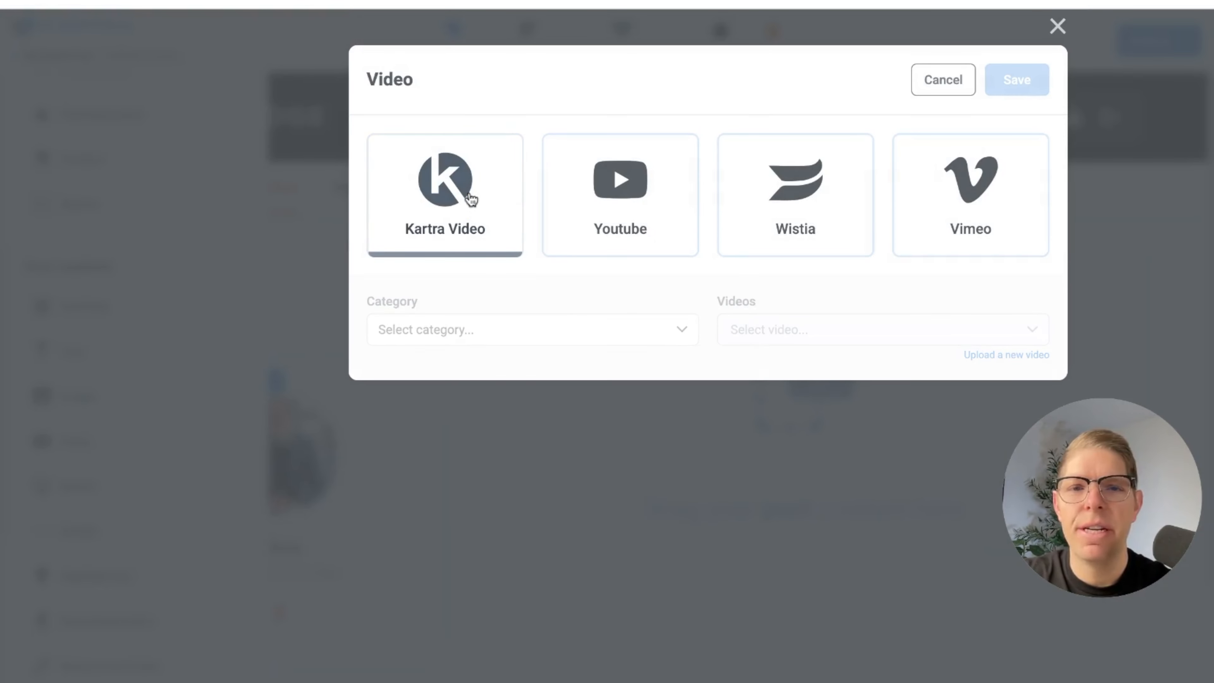
pyautogui.click(488, 341)
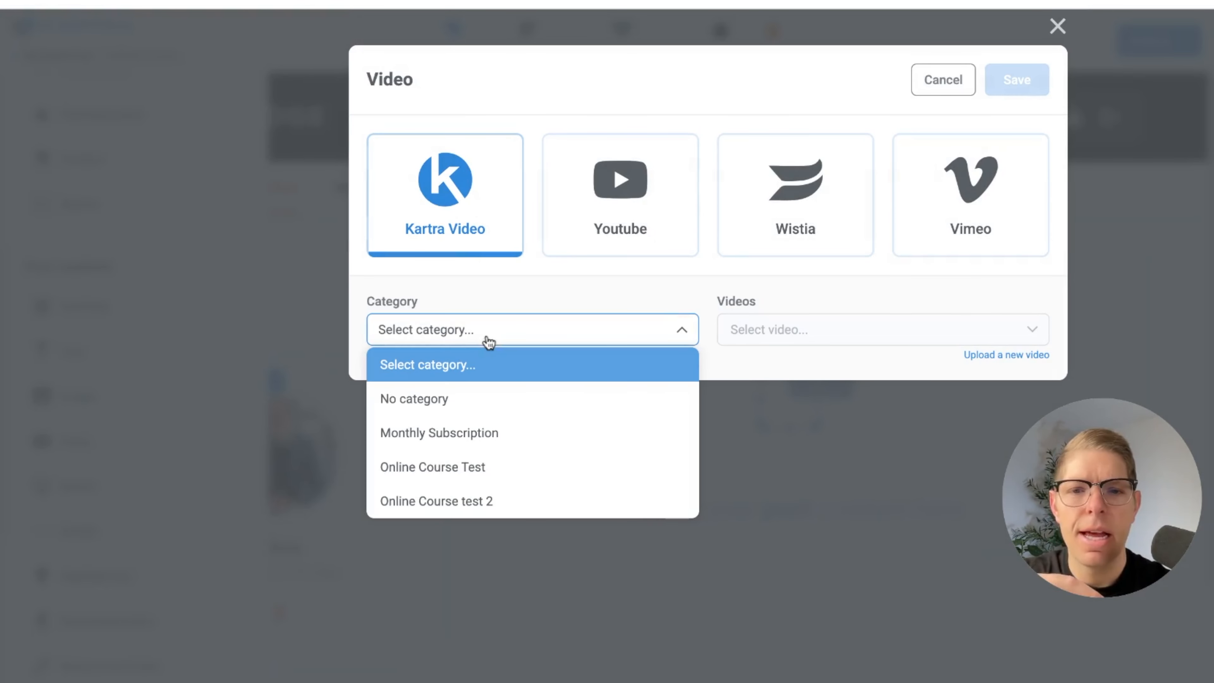
pyautogui.click(502, 468)
pyautogui.click(785, 337)
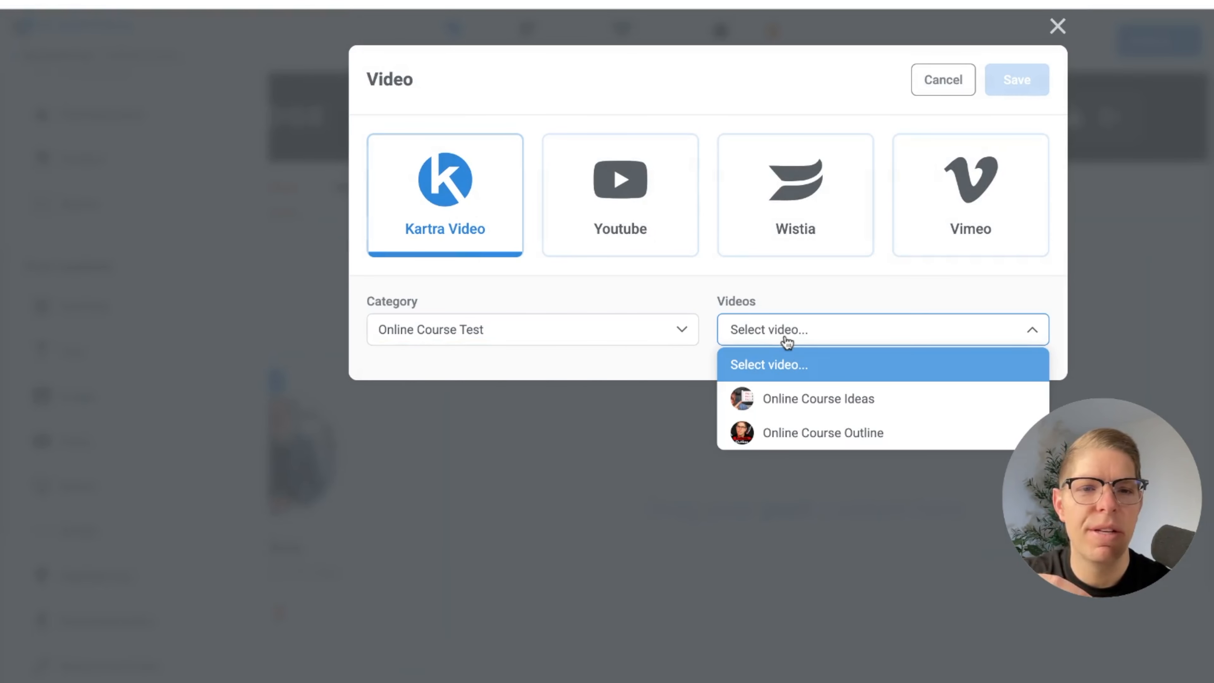
pyautogui.click(815, 401)
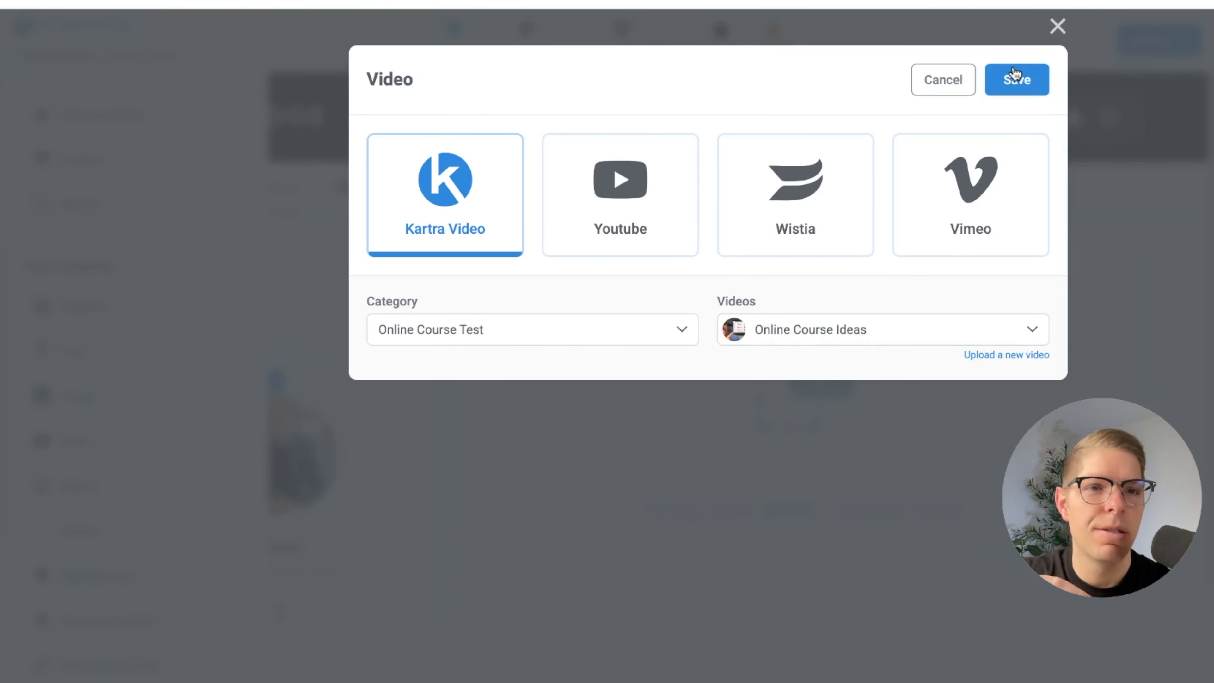
pyautogui.click(1014, 80)
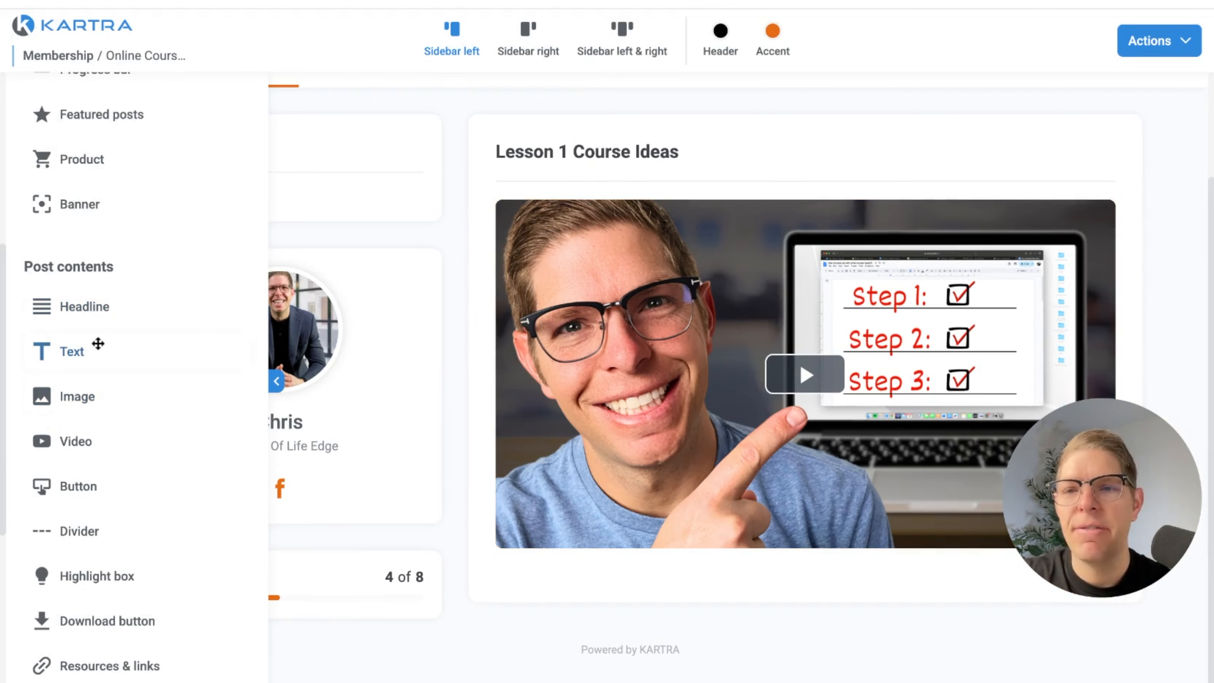
# Add a text element with placeholder text below the video in the Lesson 1 Course Ideas post
pyautogui.moveTo(98, 343); pyautogui.dragTo(712, 580)
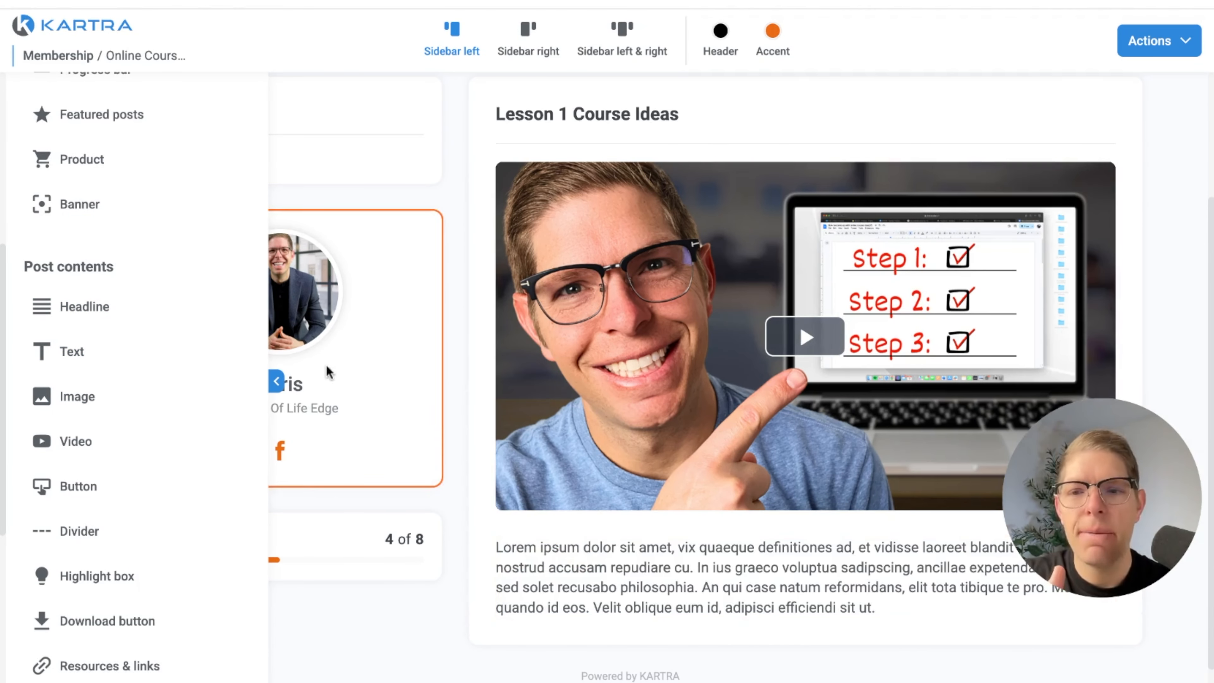
pyautogui.scroll(-3, 182, 487)
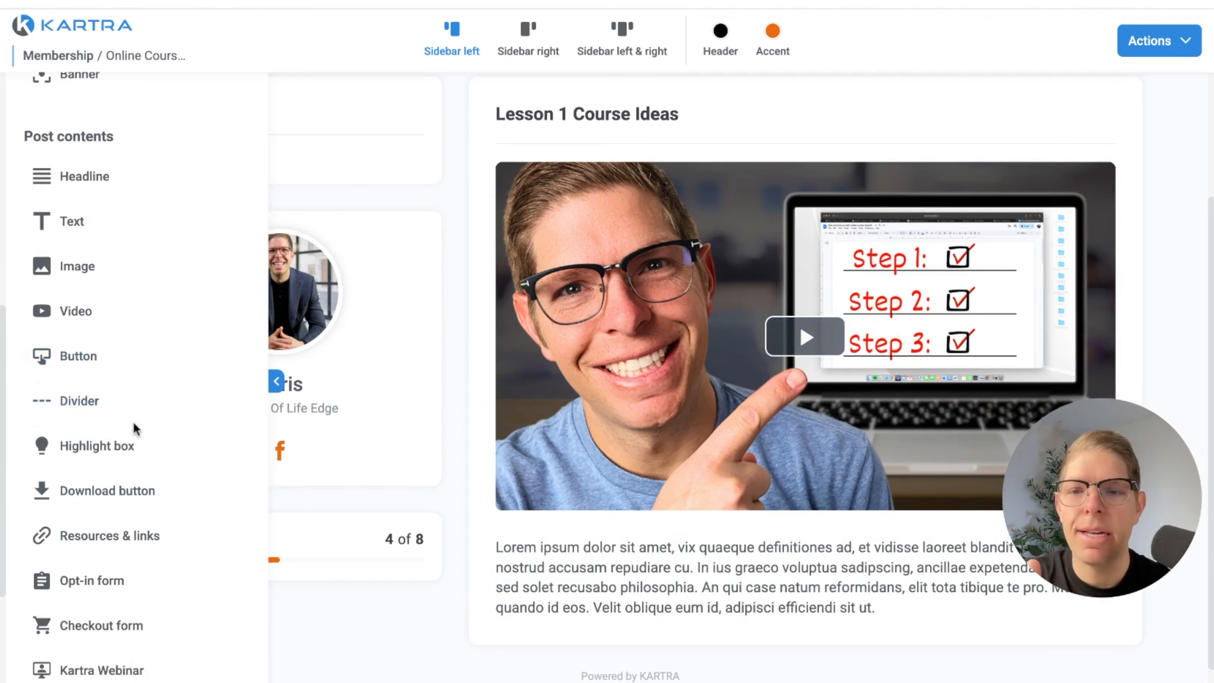
pyautogui.scroll(-3, 131, 433)
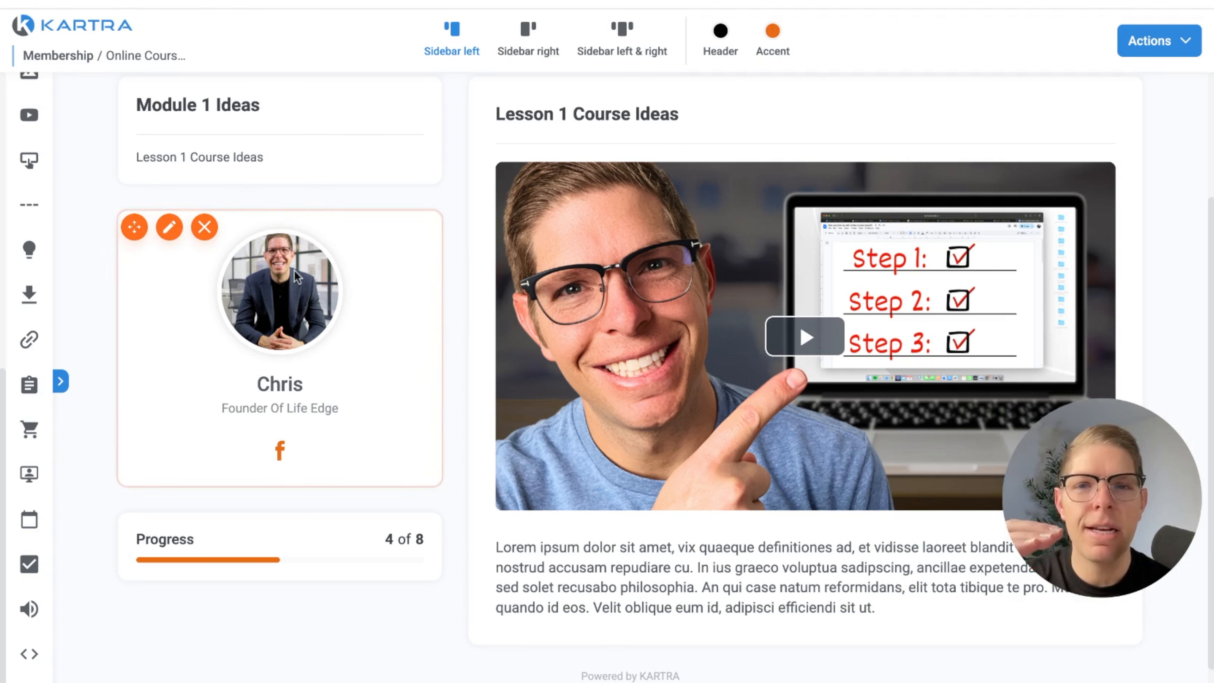
pyautogui.scroll(2, 296, 283)
pyautogui.scroll(-1, 296, 283)
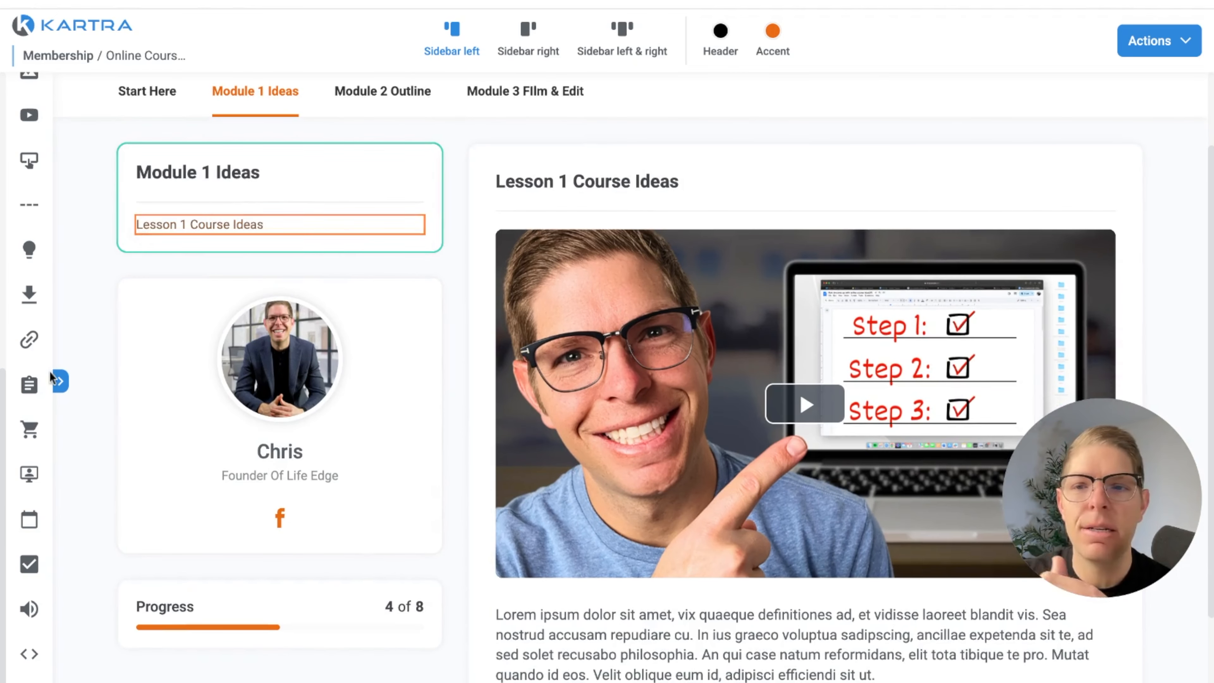
# Add a new post to the Module 1 Ideas category and name it "Lesson 2 Validating Course Ideas"
pyautogui.click(60, 382)
pyautogui.scroll(10, 101, 205)
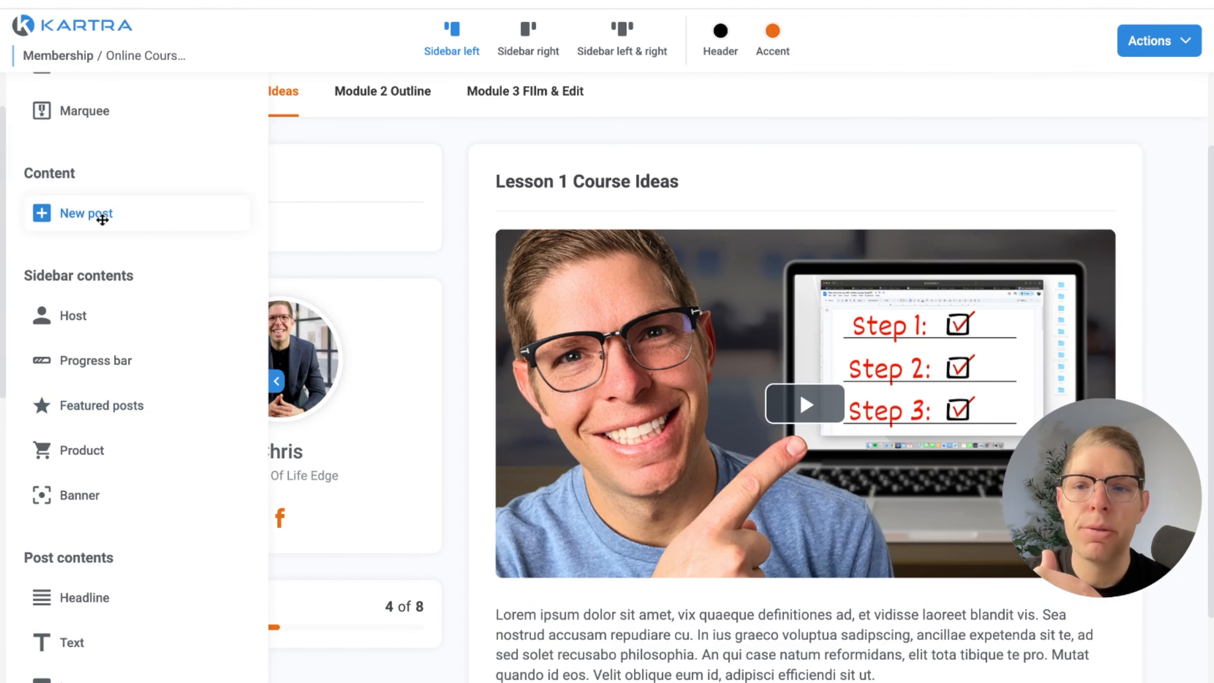
pyautogui.click(102, 220)
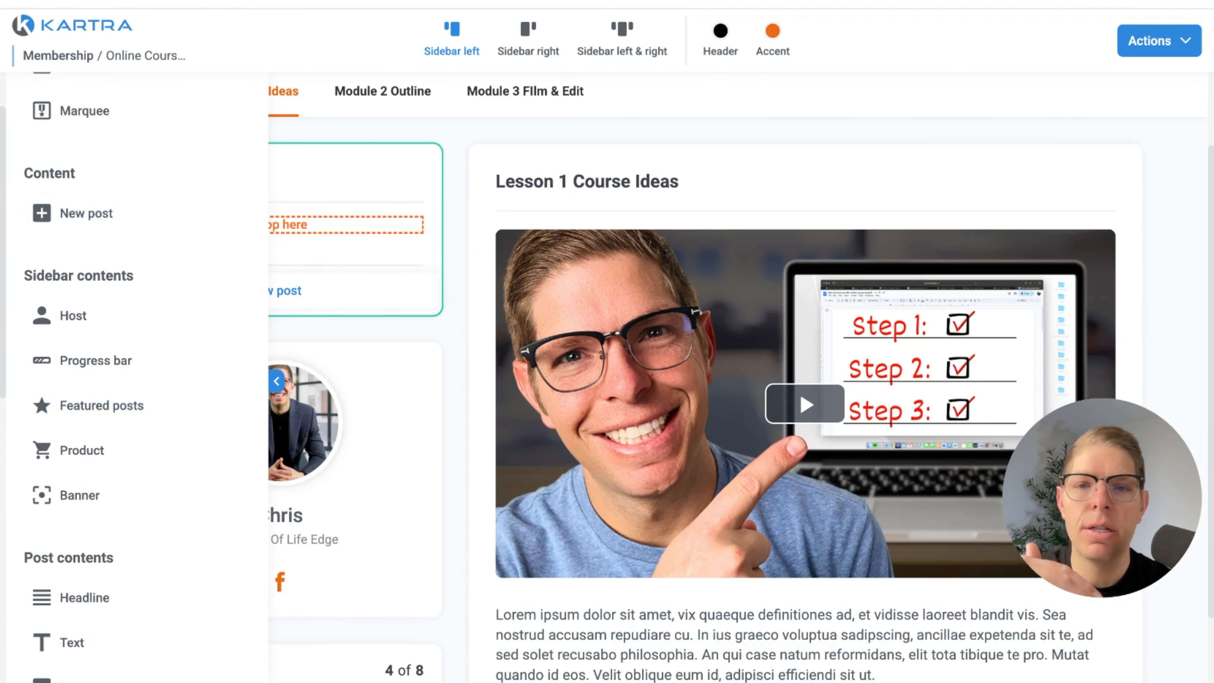
pyautogui.write('Le')
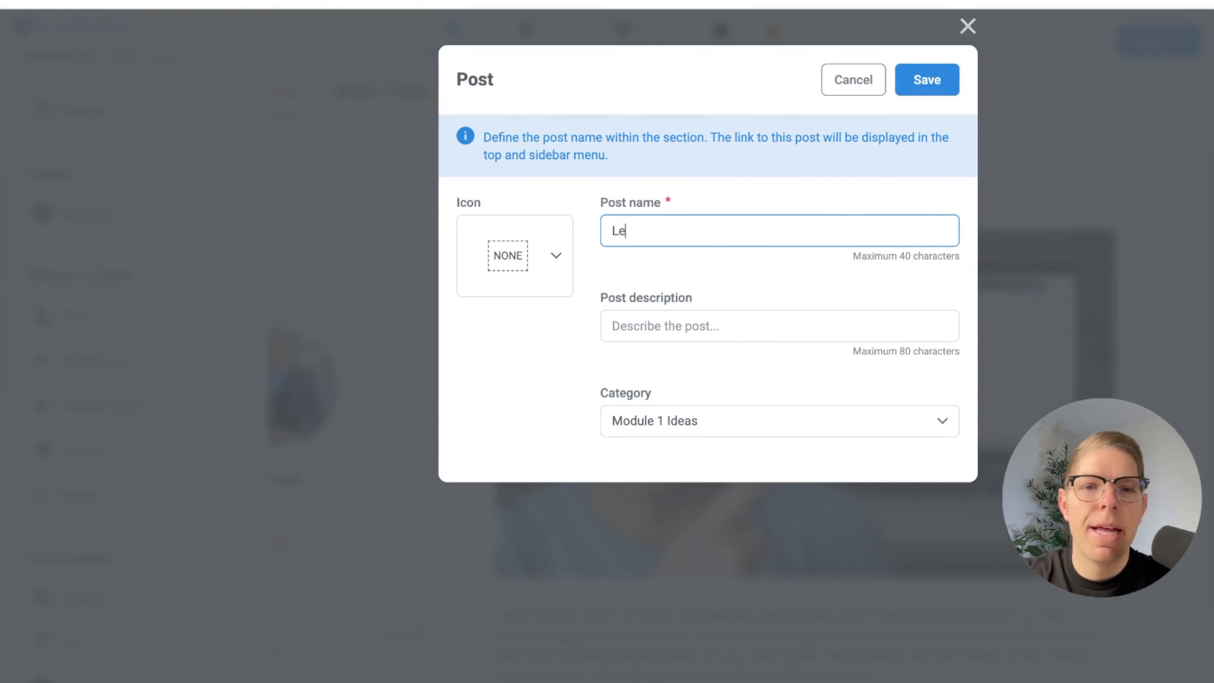
pyautogui.write('sson 2 Validating Course Ideas')
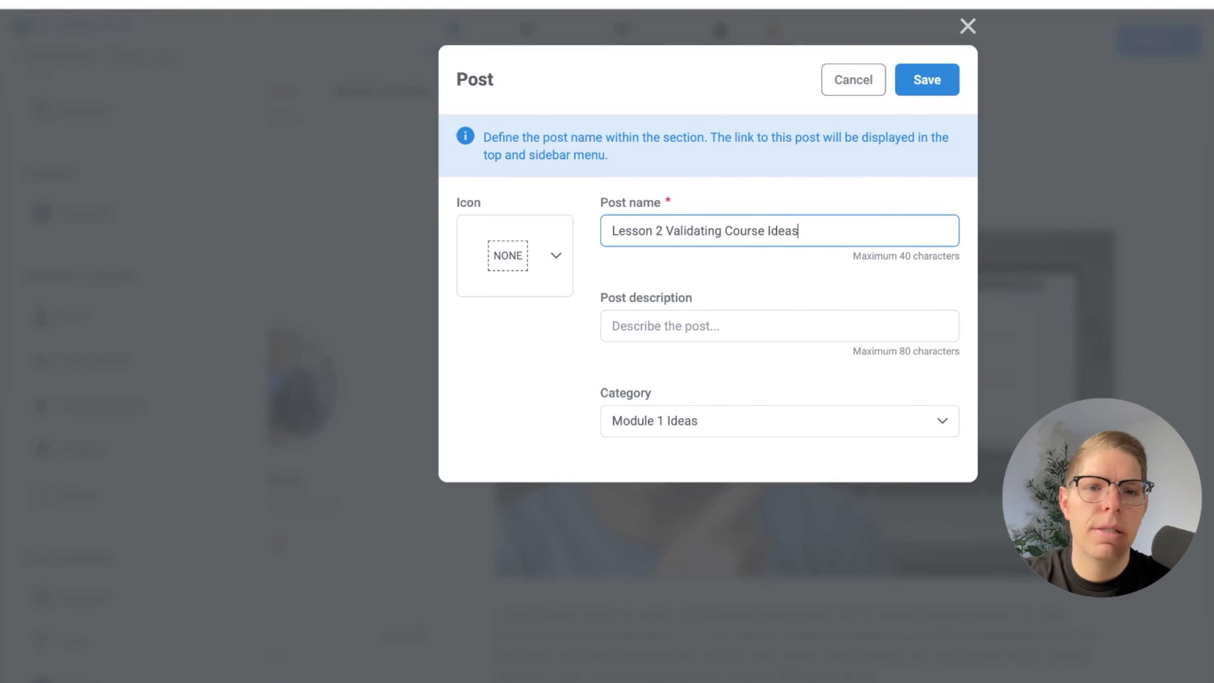
# Describe the post as "Is your idea something people want", give it the play icon, and save it
pyautogui.press('Tab')
pyautogui.write('I')
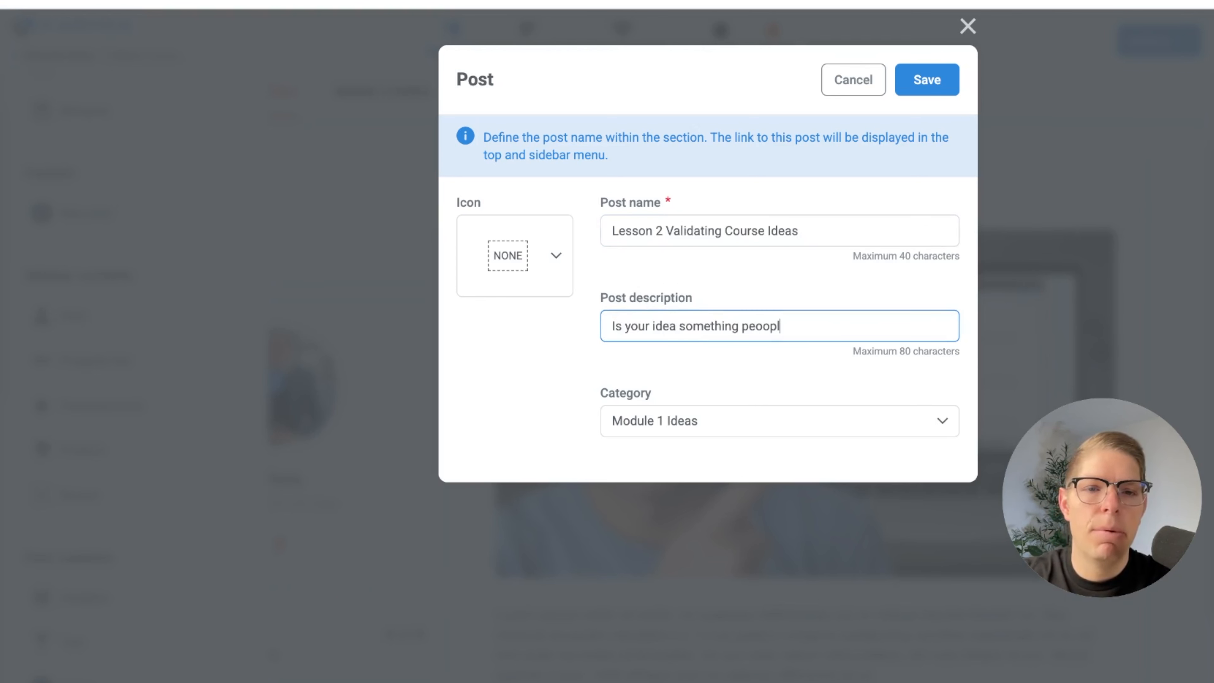
pyautogui.press('BackSpace')
pyautogui.press('BackSpace')
pyautogui.press('BackSpace')
pyautogui.press('BackSpace')
pyautogui.press('BackSpace')
pyautogui.write('ple want')
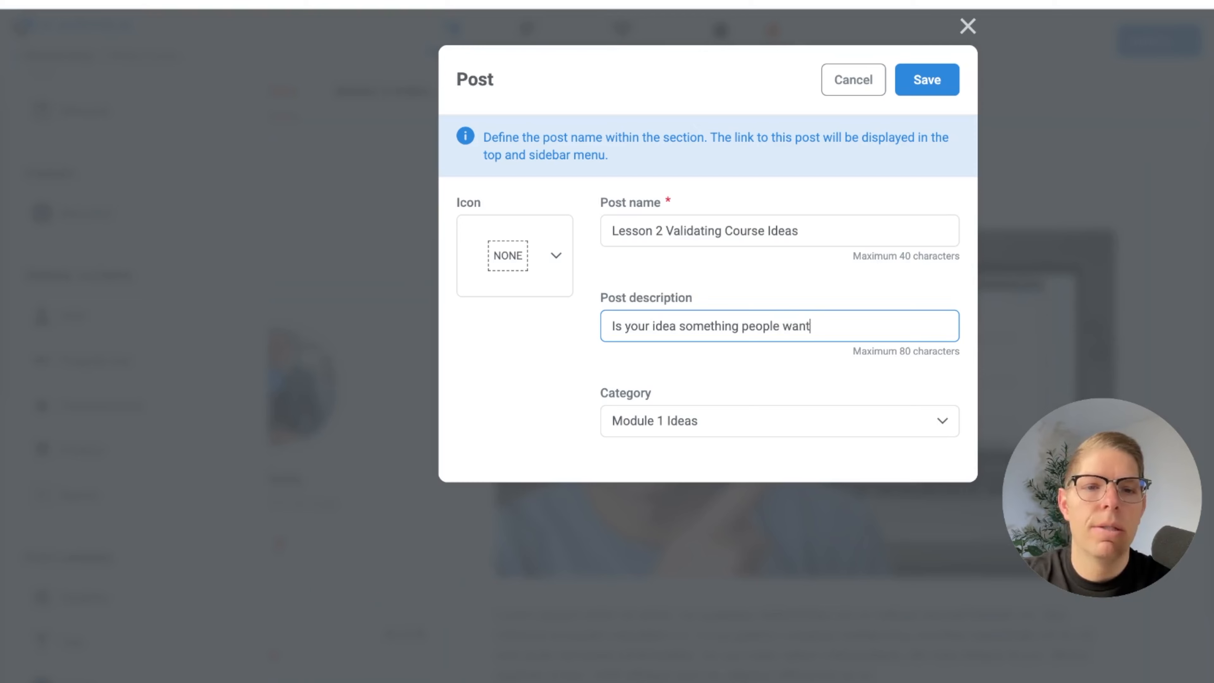
pyautogui.click(552, 260)
pyautogui.click(521, 465)
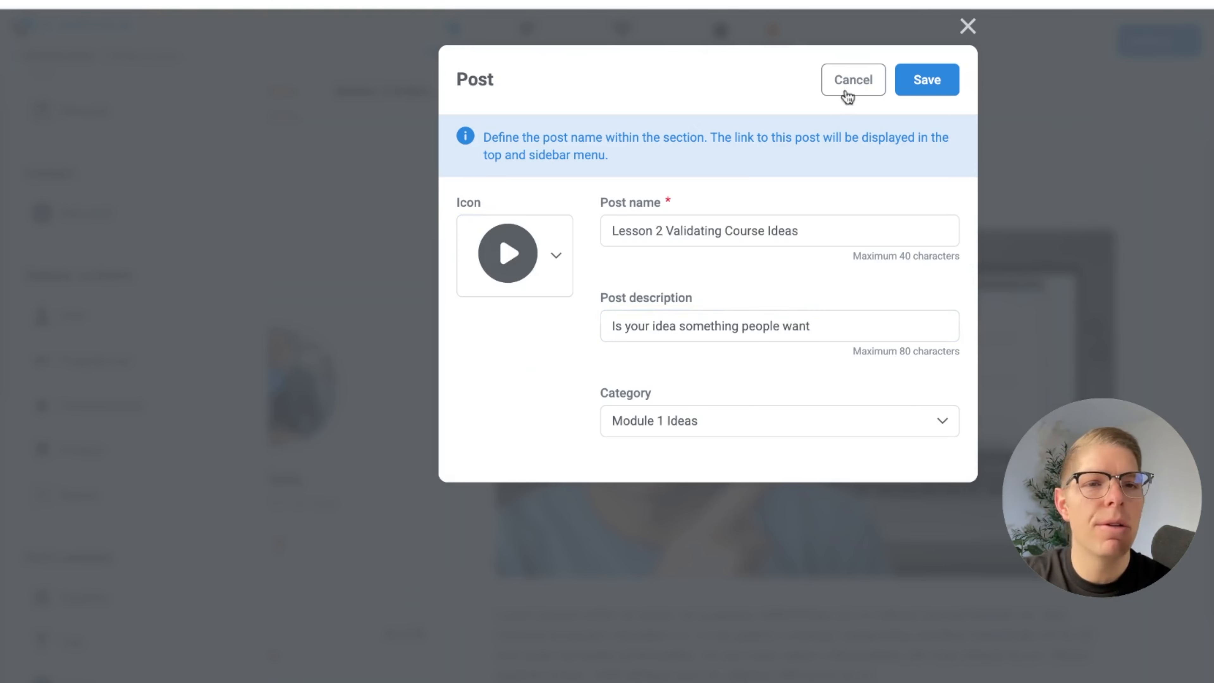
pyautogui.click(924, 86)
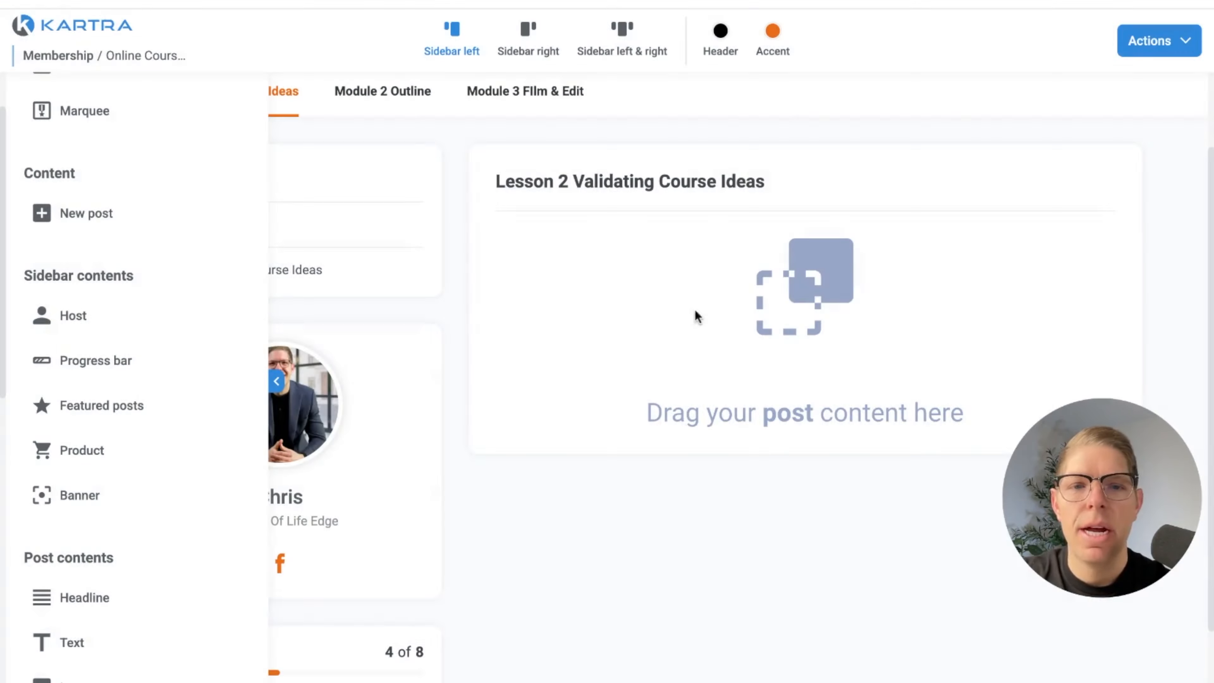
# Add the Kartra video "change_aspect_ratio.mp4" from No category to the Lesson 2 Validating Course Ideas post and save it
pyautogui.scroll(-3, 101, 478)
pyautogui.scroll(-2, 99, 517)
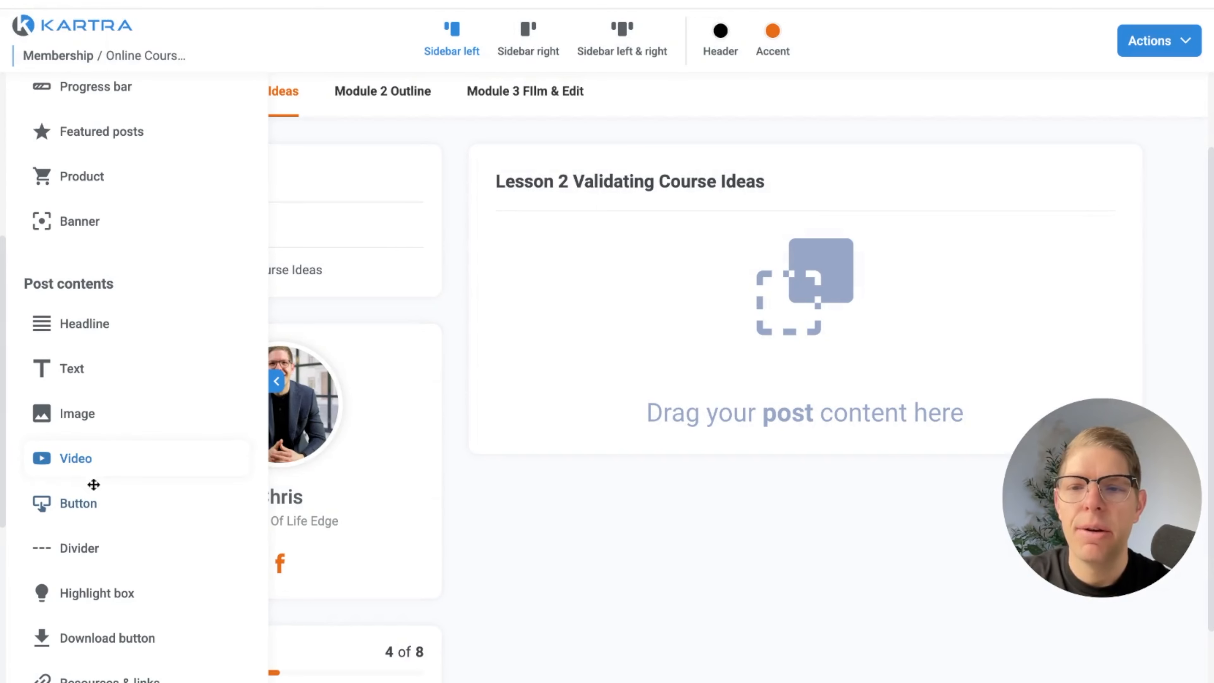
pyautogui.moveTo(90, 466); pyautogui.dragTo(542, 299)
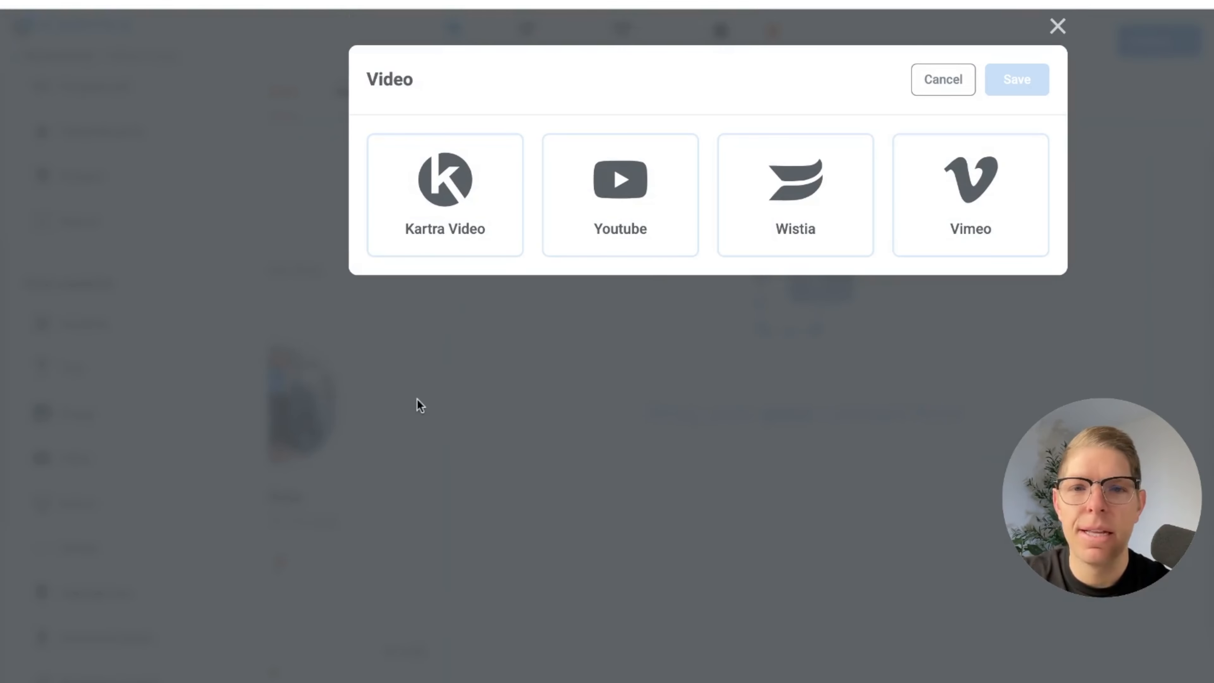
pyautogui.click(431, 214)
pyautogui.click(461, 330)
pyautogui.click(463, 398)
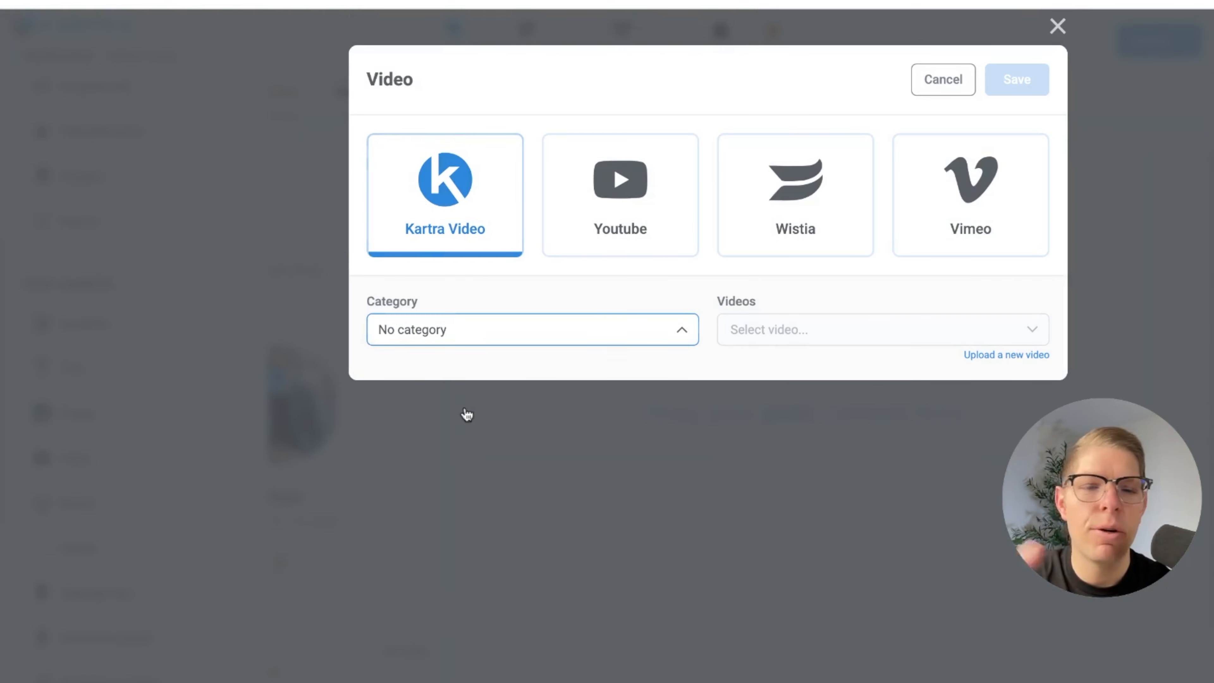
pyautogui.click(784, 340)
pyautogui.click(810, 432)
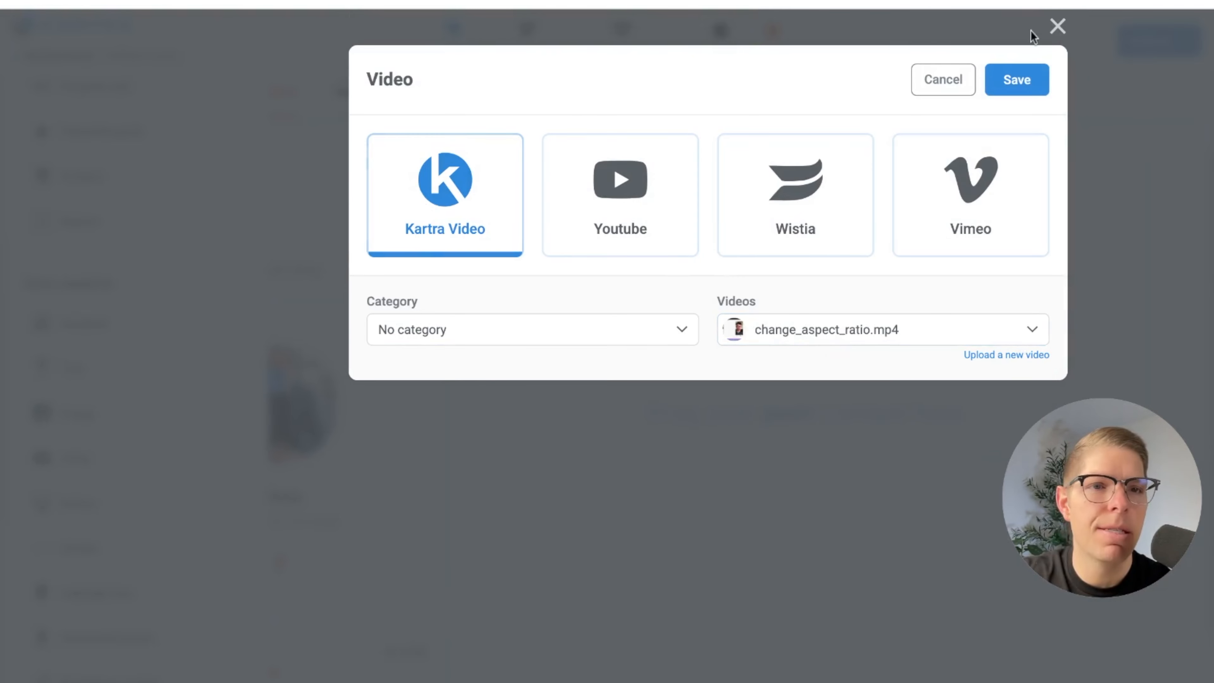
pyautogui.click(1022, 80)
# Add a headline above the Lesson 2 video reading "Validating your idea is the first step to a profitable online course"
pyautogui.moveTo(87, 324); pyautogui.dragTo(697, 345)
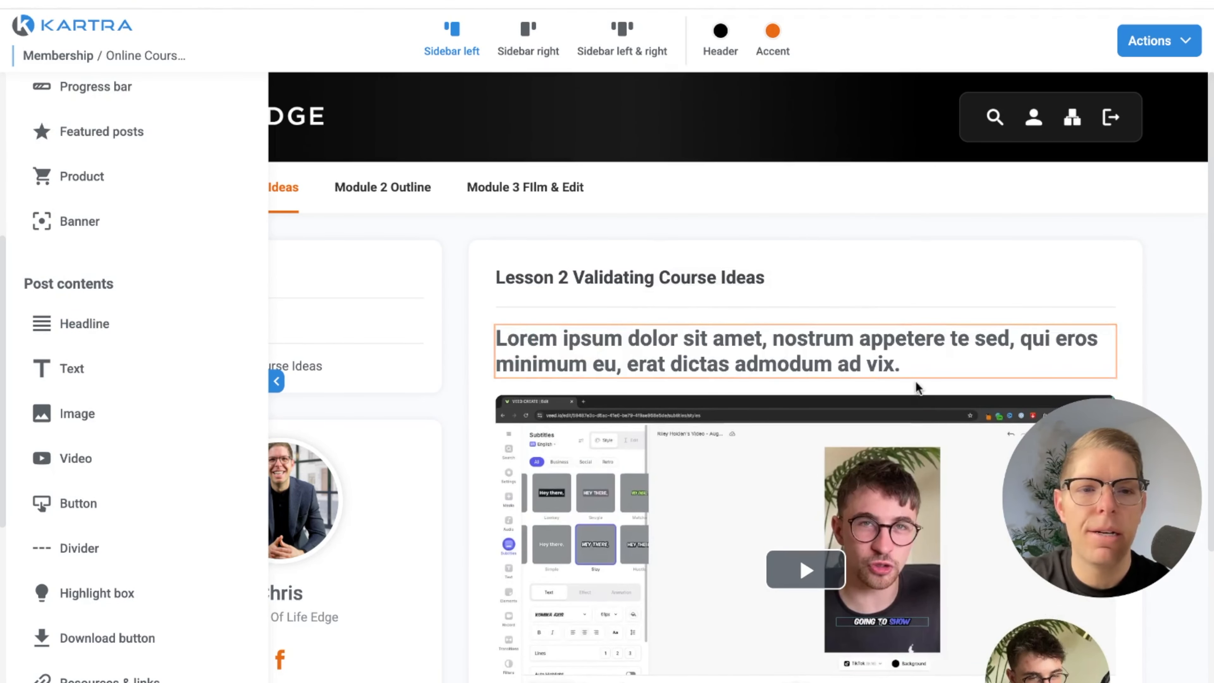
pyautogui.click(800, 347)
pyautogui.press('super+a')
pyautogui.write('Val')
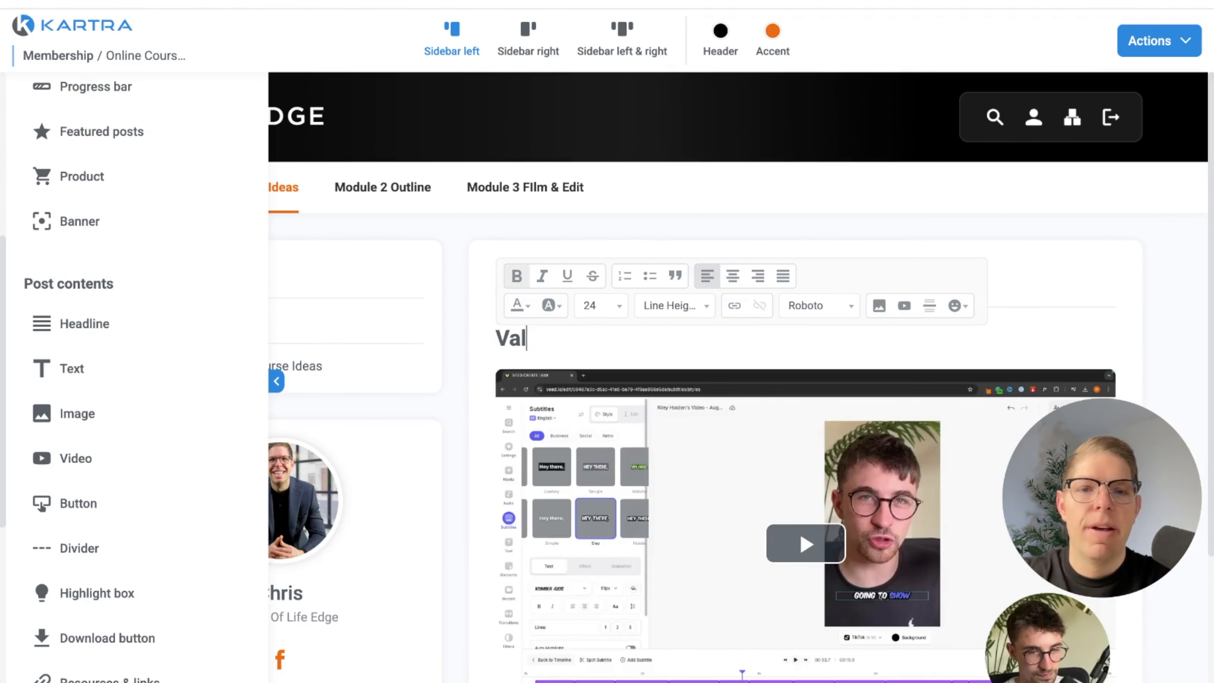
pyautogui.write('idating your idea is the ')
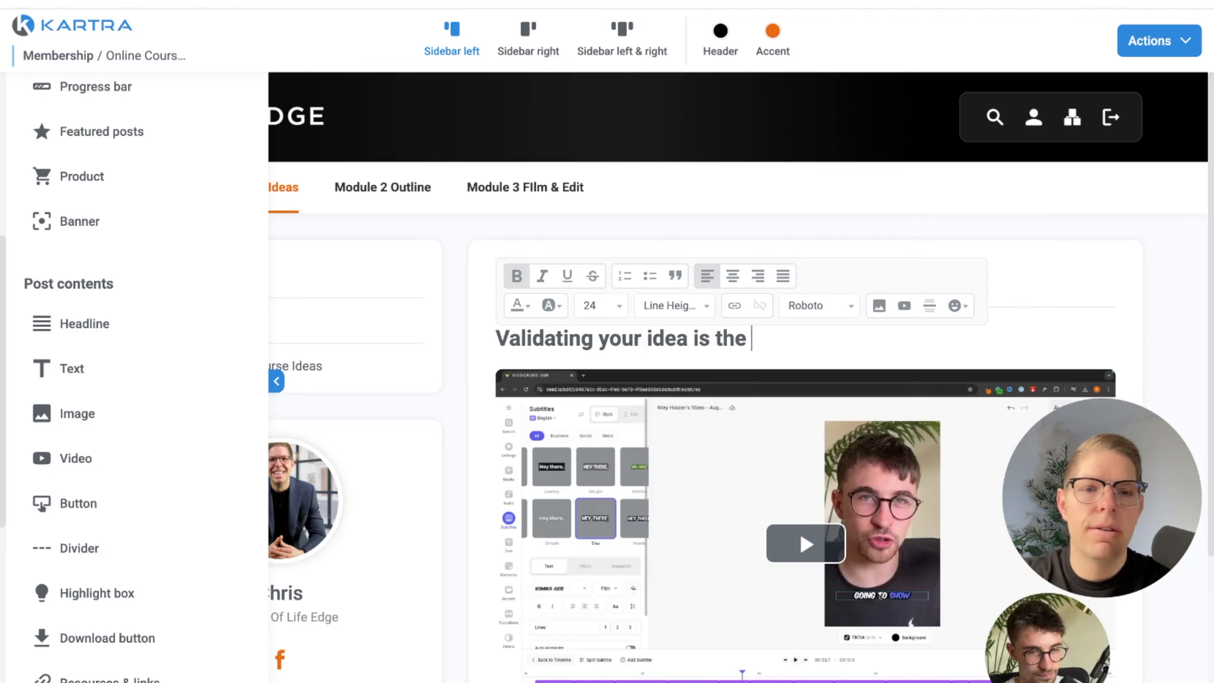
pyautogui.write('first step to ')
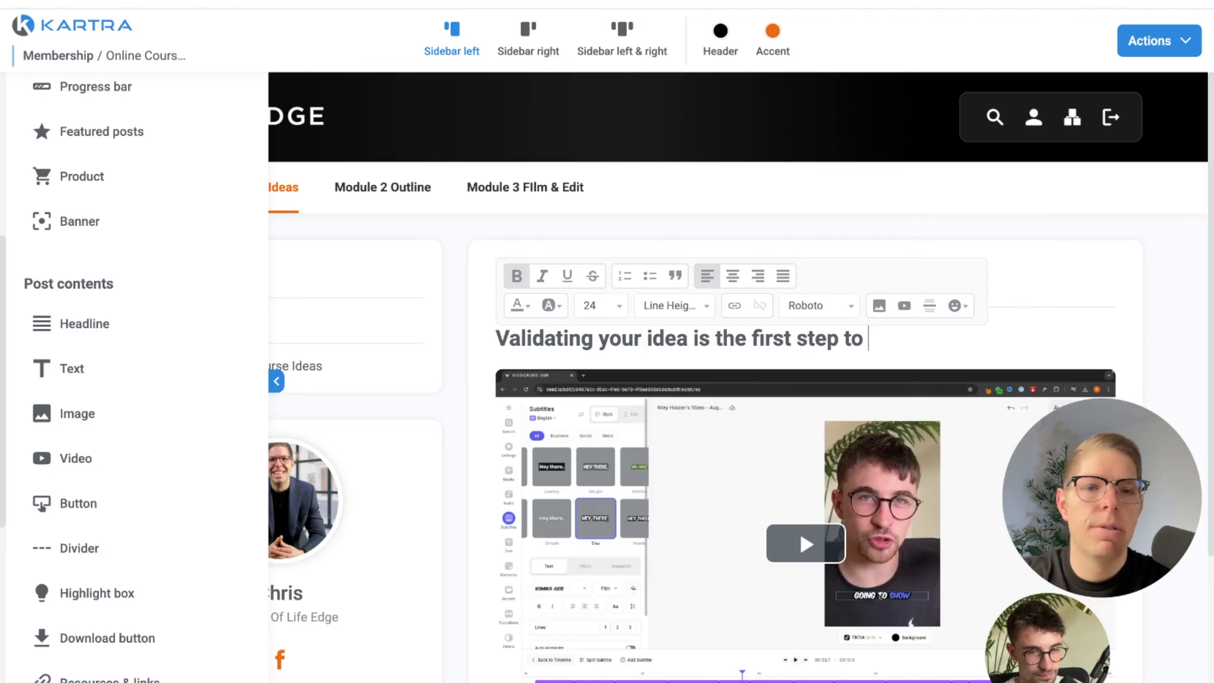
pyautogui.write('a profitable')
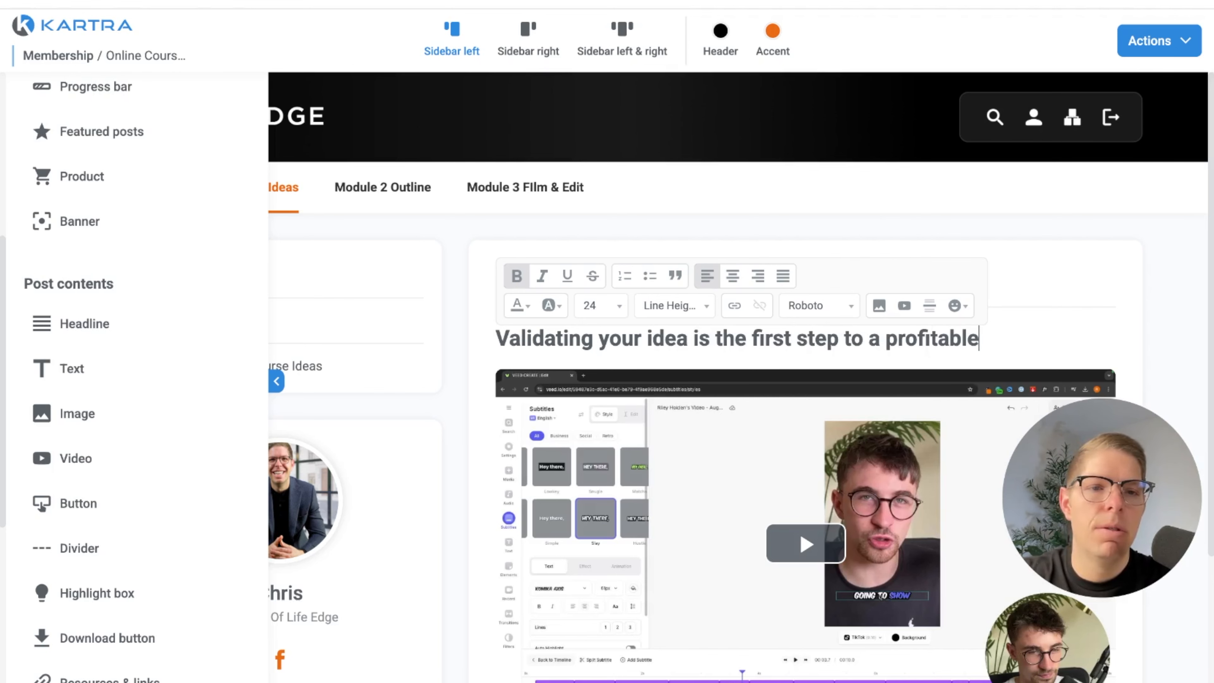
pyautogui.write(' online course')
pyautogui.scroll(-3, 428, 471)
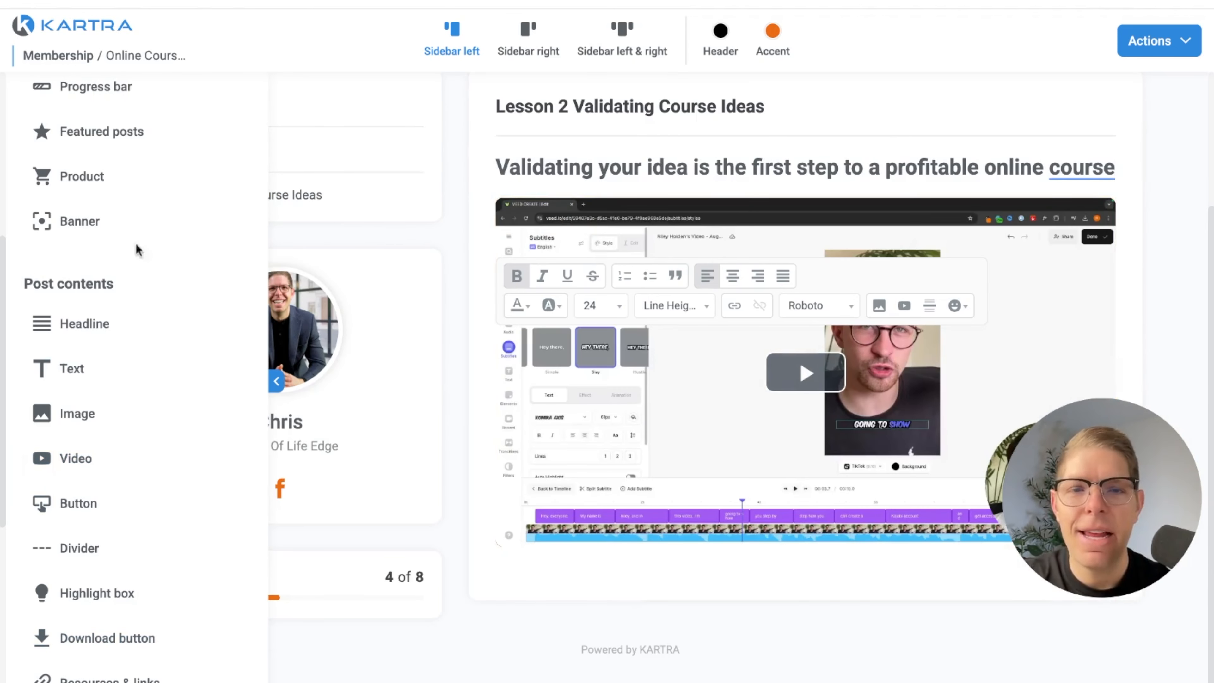
pyautogui.click(491, 631)
# Add a new post to the Module 2 Outline category and name it "Lesson 1 Outline Your Course"
pyautogui.click(277, 381)
pyautogui.scroll(3, 266, 516)
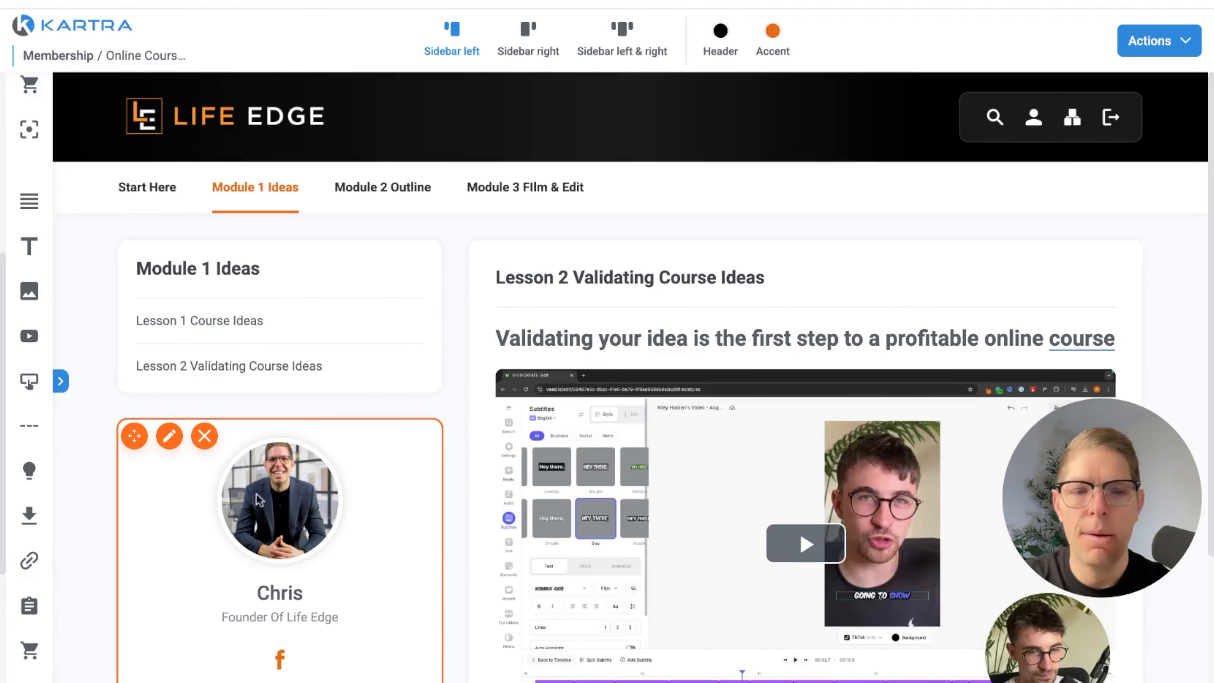
pyautogui.click(382, 187)
pyautogui.click(60, 381)
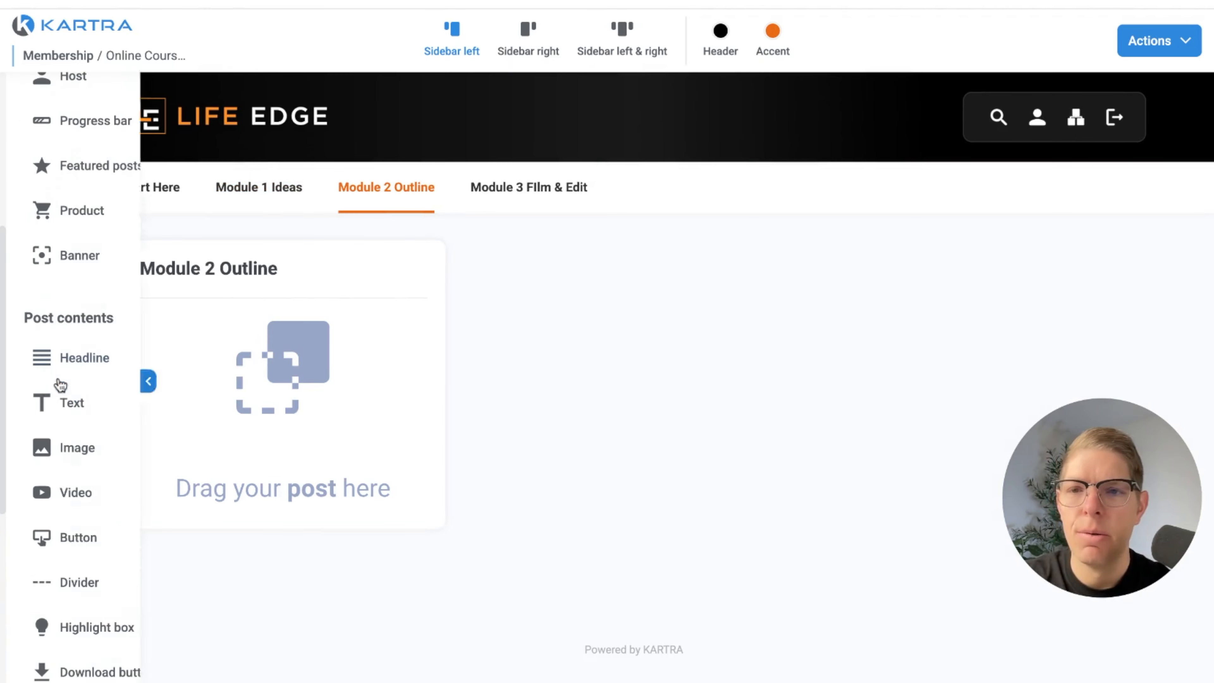
pyautogui.scroll(5, 91, 277)
pyautogui.moveTo(90, 299); pyautogui.dragTo(275, 324)
pyautogui.write('Lesson 1')
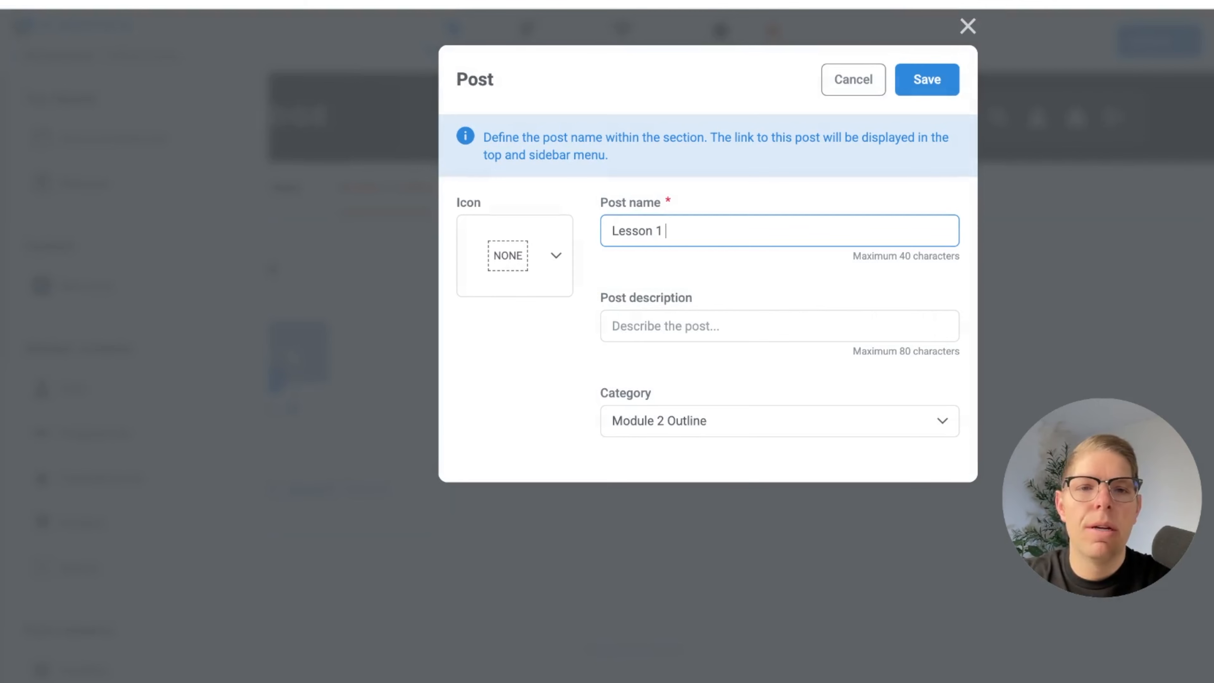
pyautogui.write('Outline Y')
pyautogui.write(' outlin')
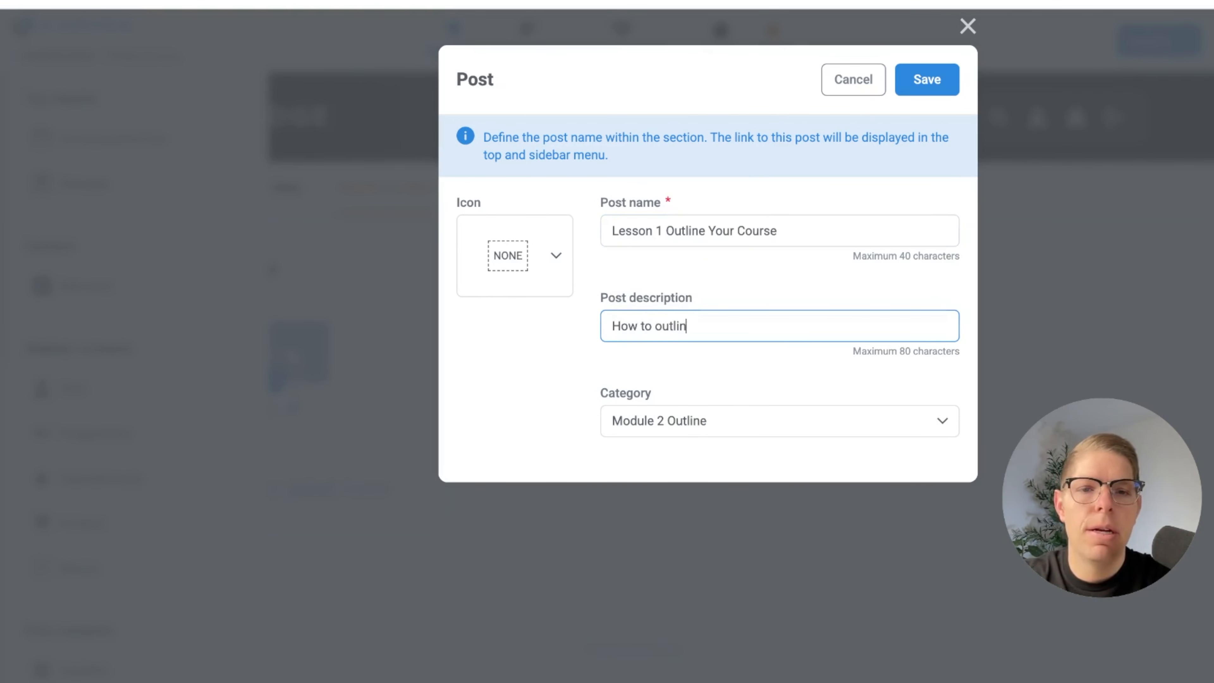
pyautogui.write('e your online course')
# Describe the post as "How to outline your online course", give it the play icon, and save it
pyautogui.click(559, 253)
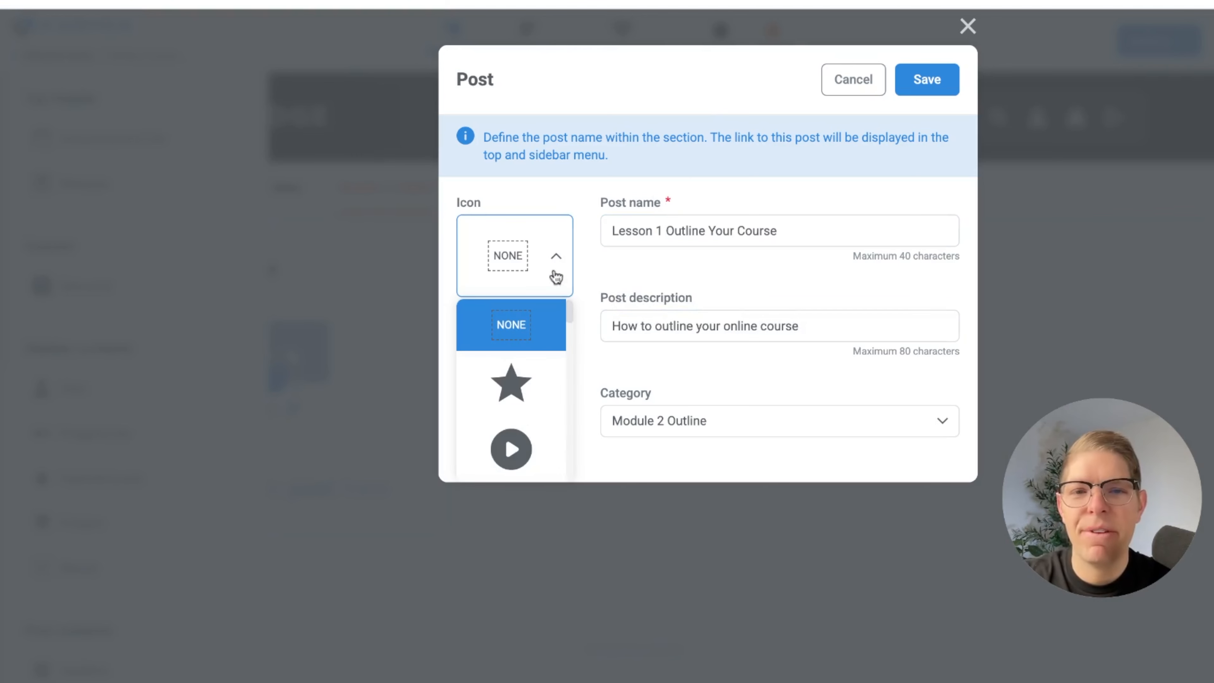
pyautogui.click(521, 450)
pyautogui.click(927, 63)
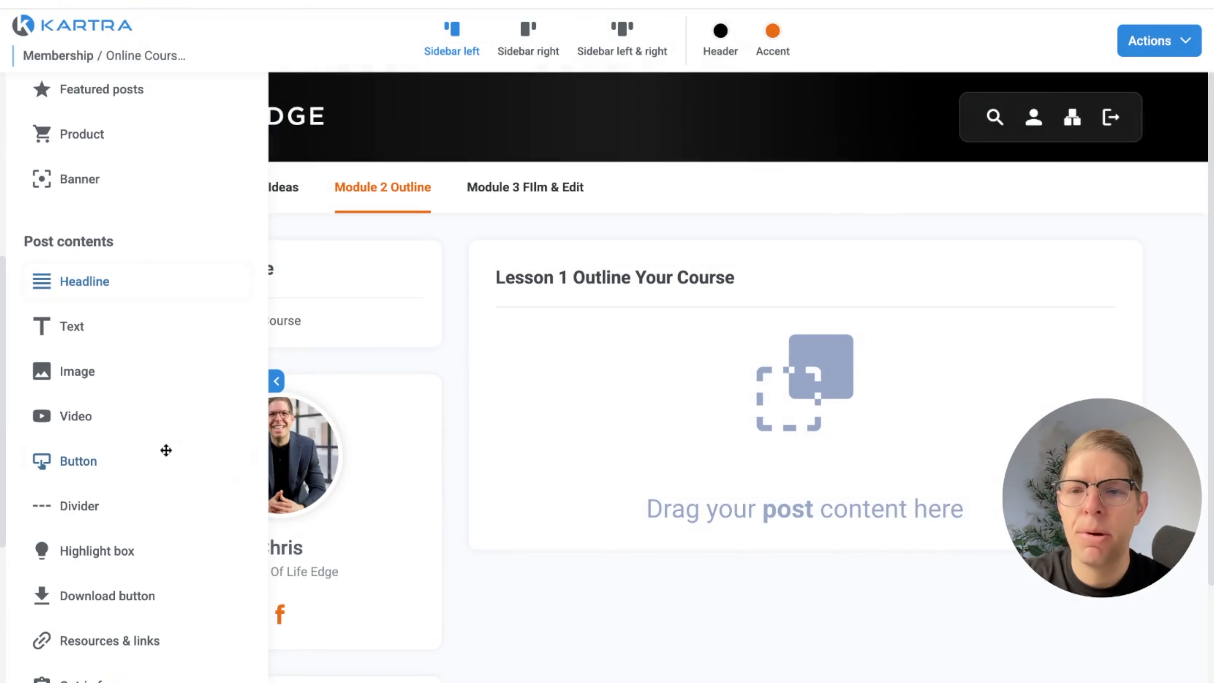
# Add the Kartra video "Online Course Outline" from the Online Course Test category to the Lesson 1 Outline Your Course post and save it
pyautogui.moveTo(125, 420); pyautogui.dragTo(644, 334)
pyautogui.click(457, 231)
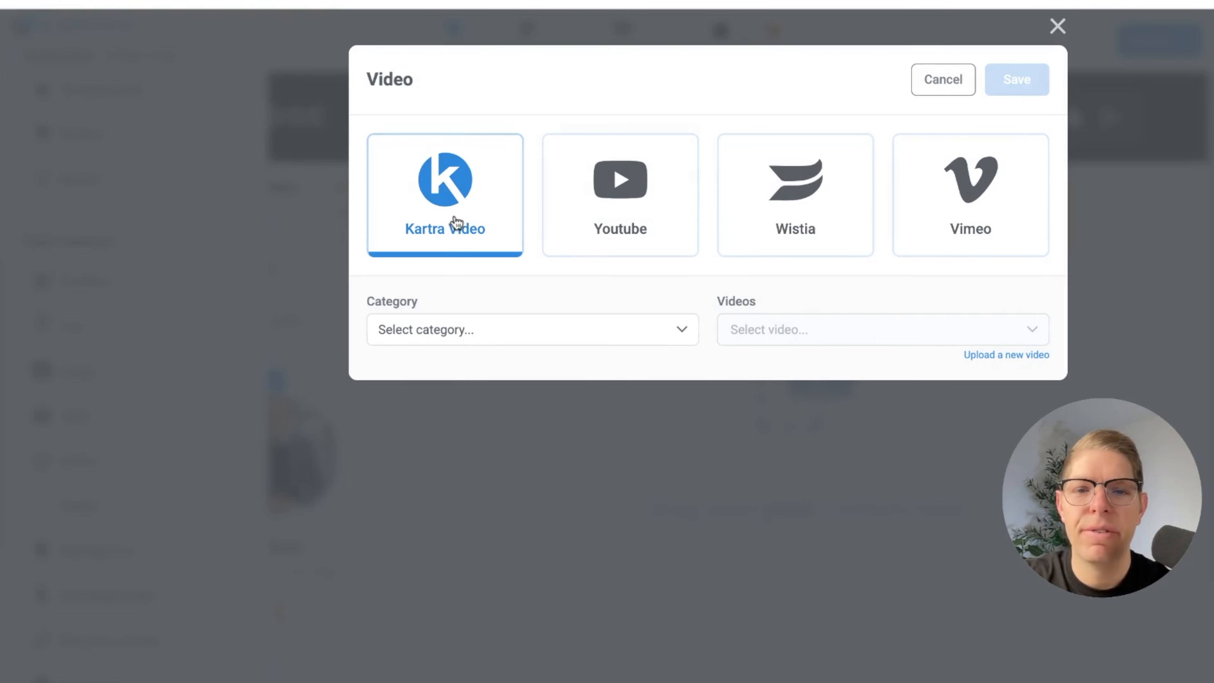
pyautogui.click(473, 337)
pyautogui.click(474, 464)
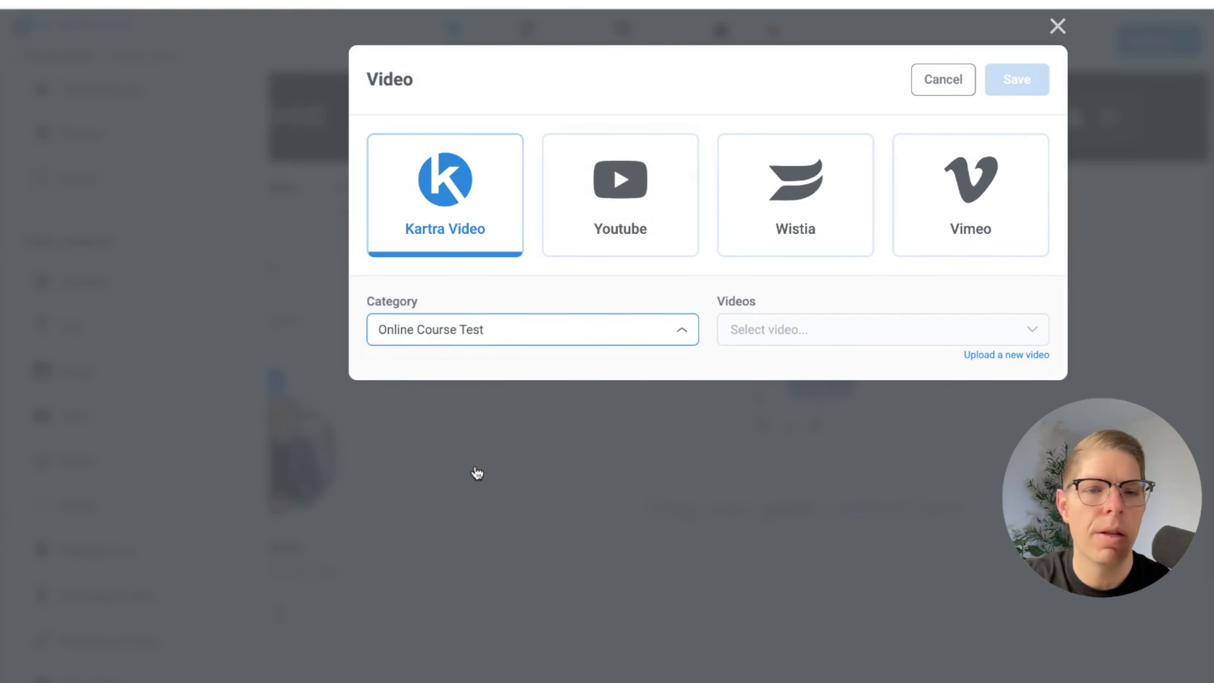
pyautogui.click(786, 330)
pyautogui.click(805, 437)
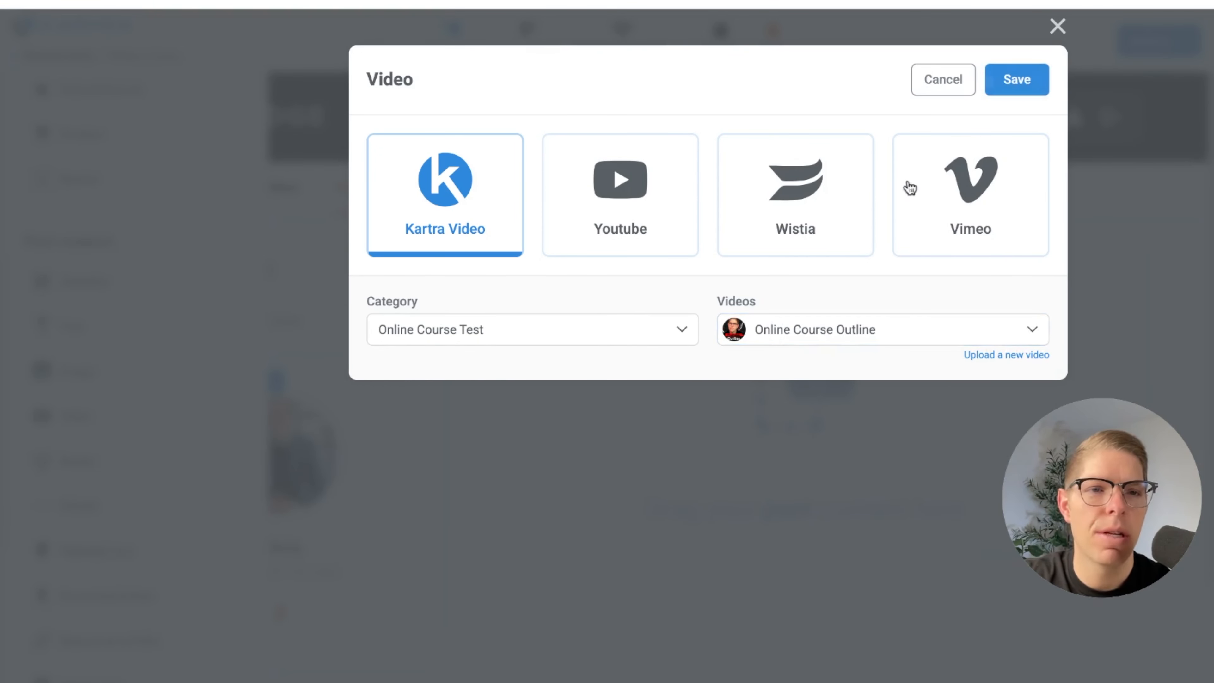
pyautogui.click(1017, 82)
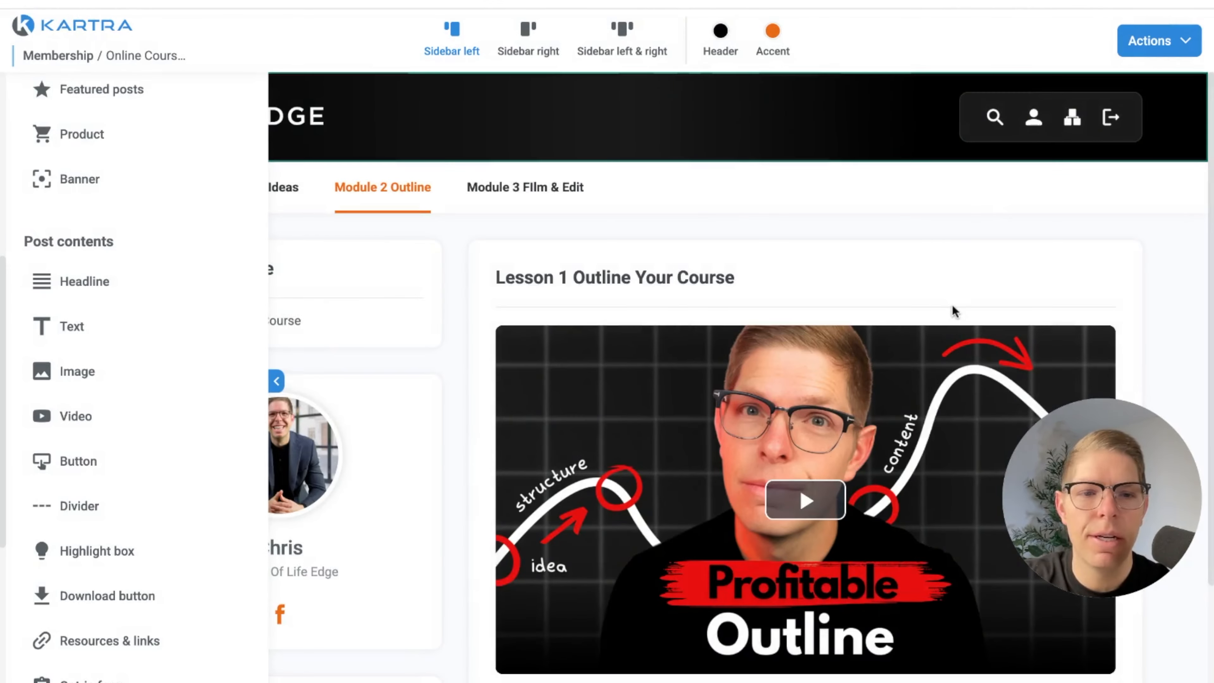
pyautogui.scroll(-3, 952, 304)
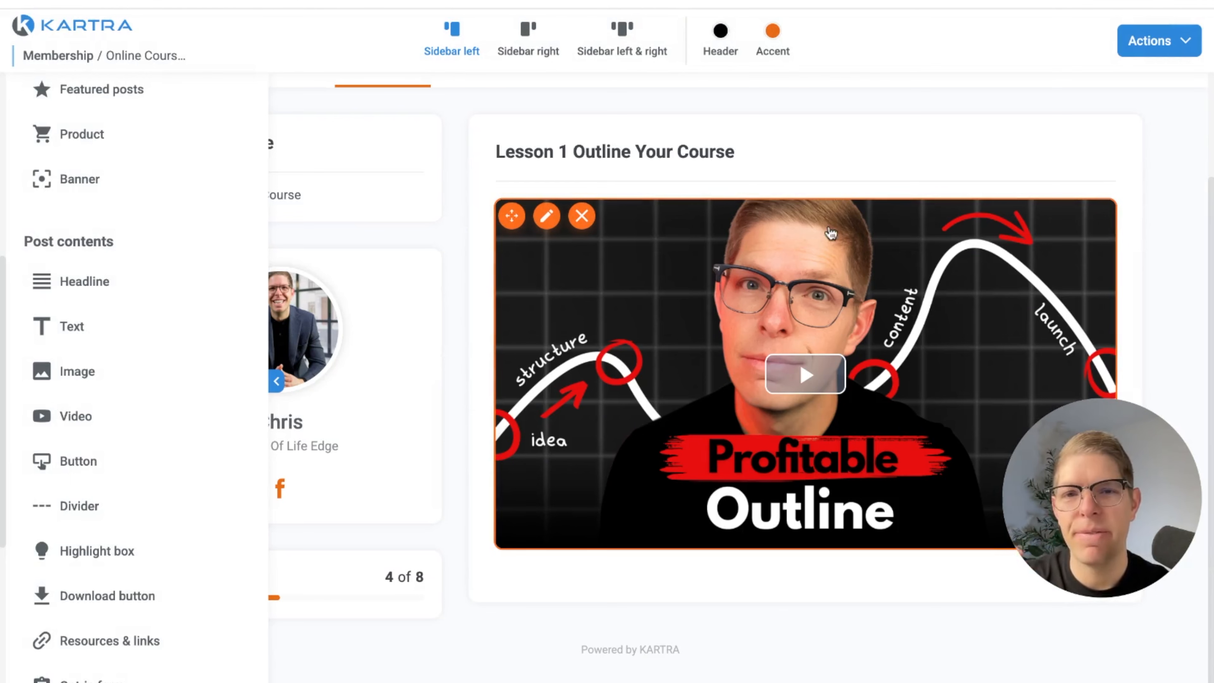
pyautogui.click(276, 381)
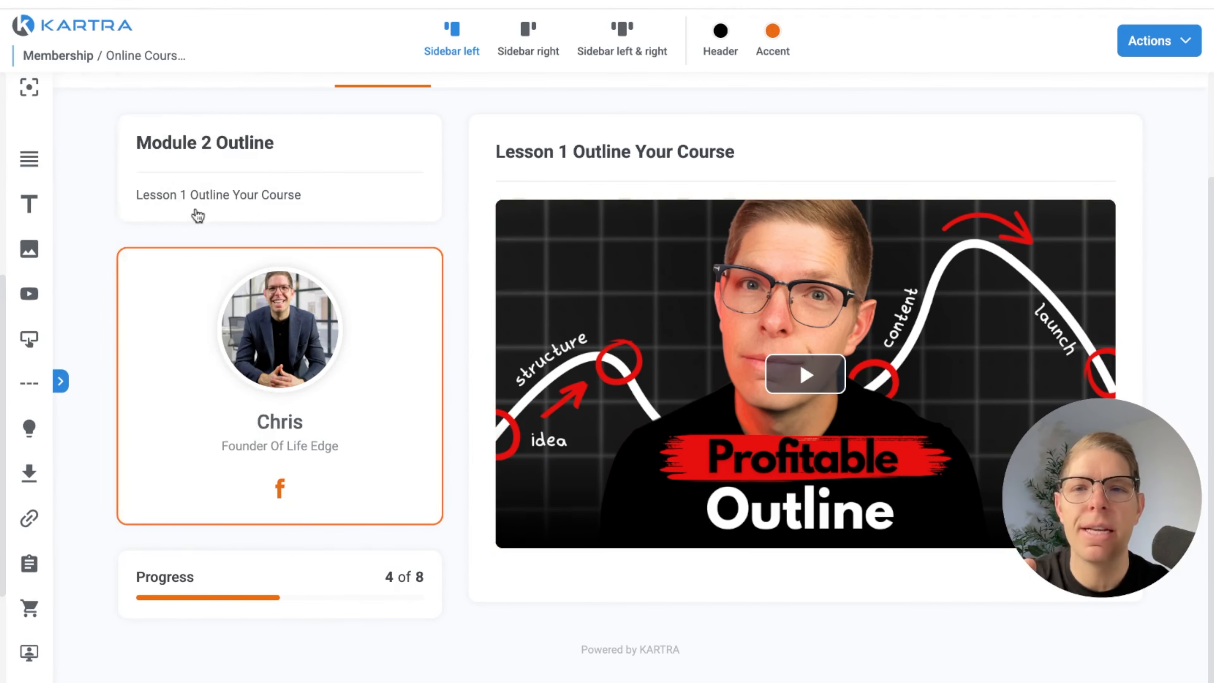
pyautogui.click(62, 380)
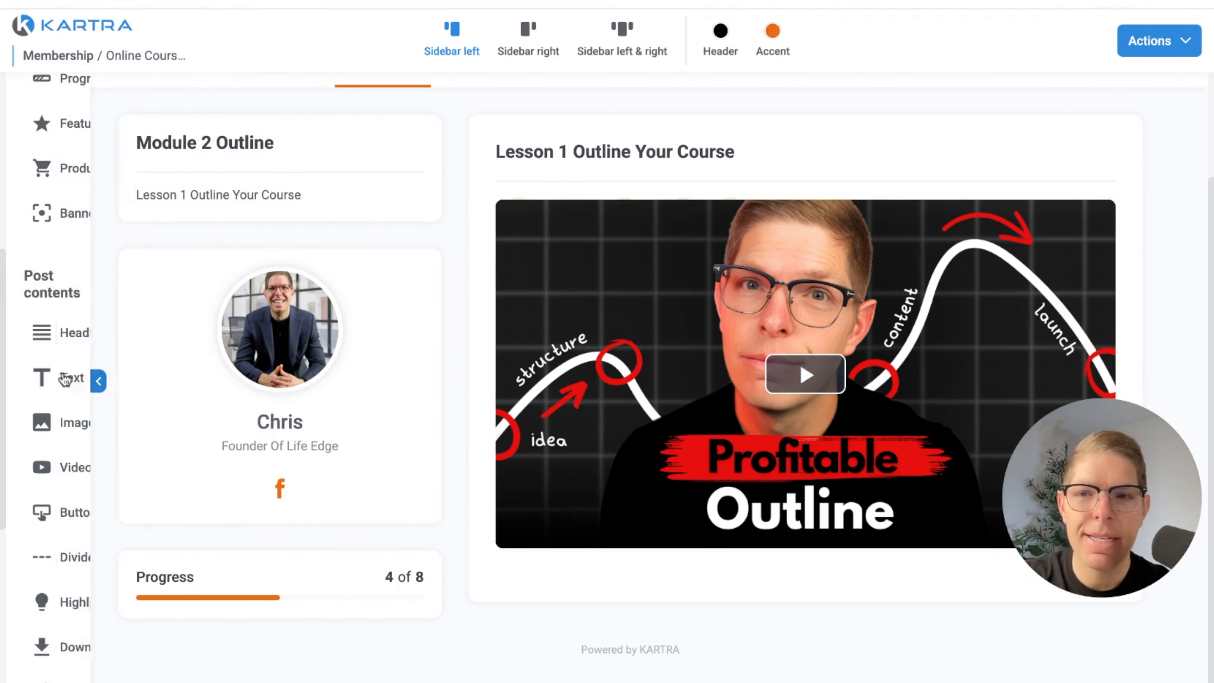
pyautogui.scroll(5, 97, 130)
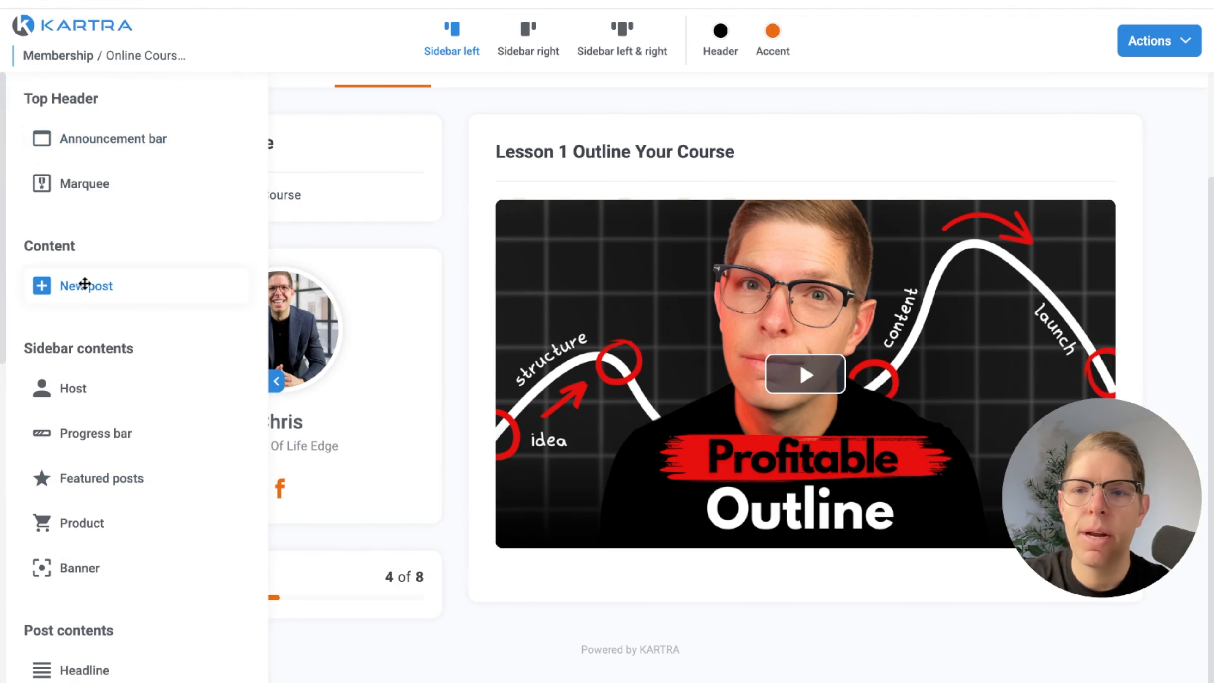
pyautogui.moveTo(85, 284); pyautogui.dragTo(344, 195)
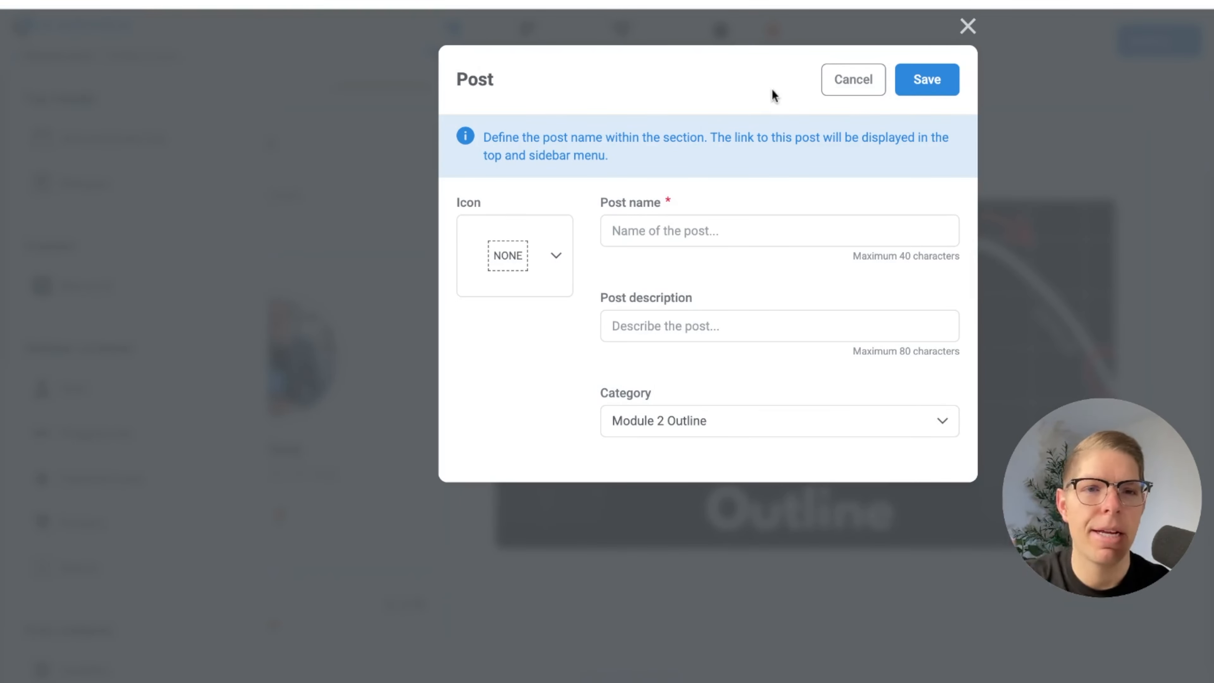
pyautogui.click(837, 93)
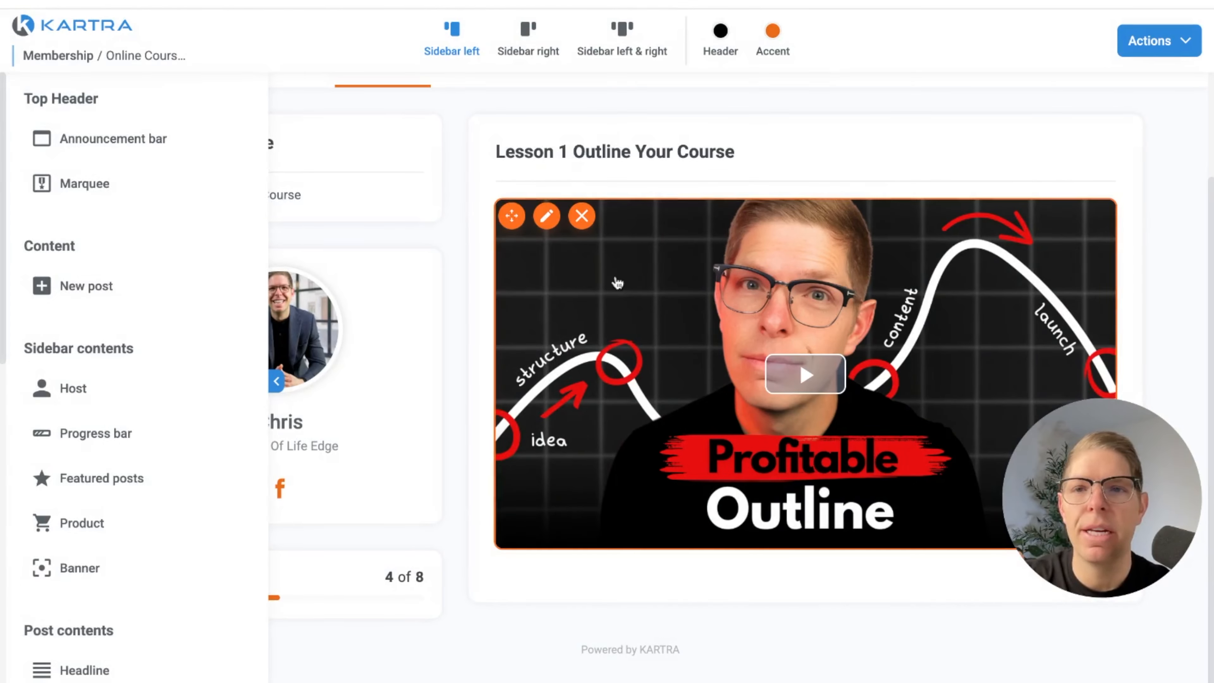
# Save the membership portal and open its preview
pyautogui.scroll(2, 267, 491)
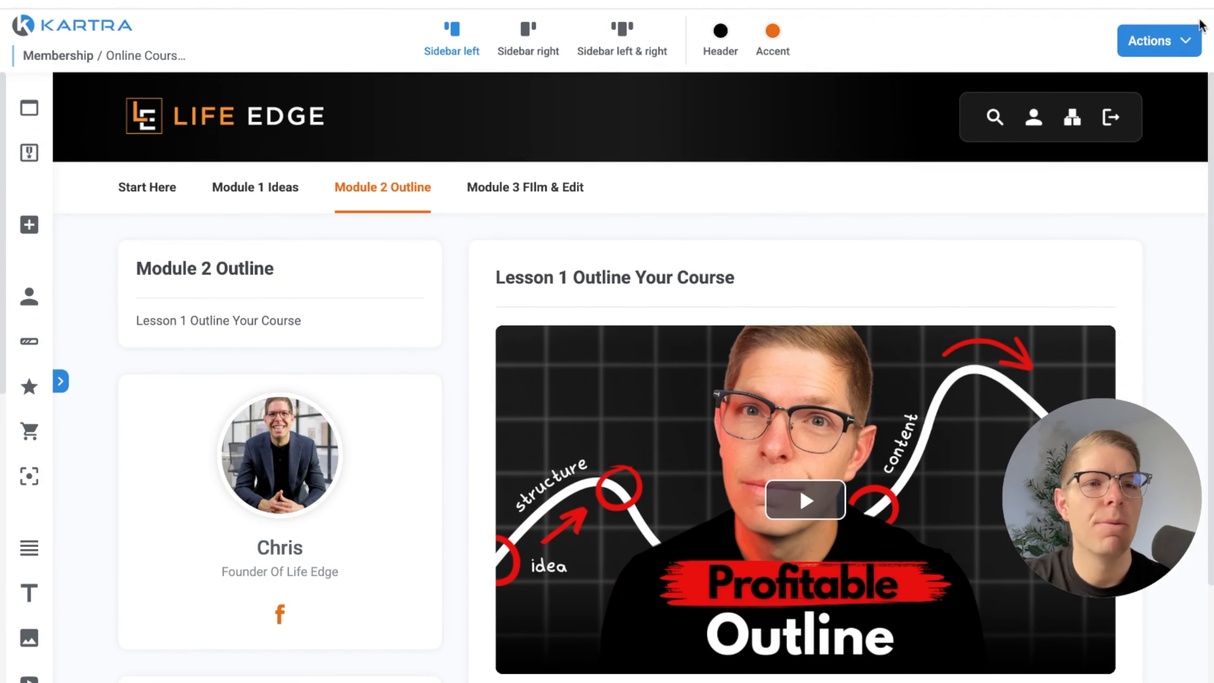
pyautogui.click(1166, 53)
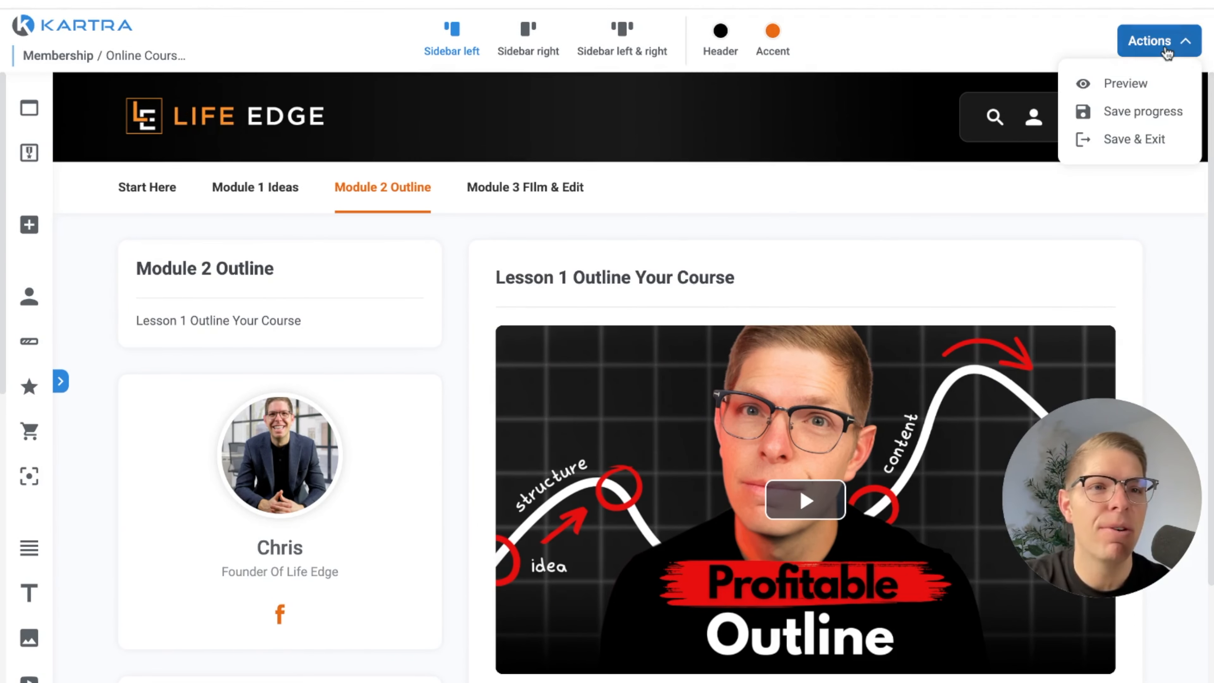
pyautogui.click(1126, 84)
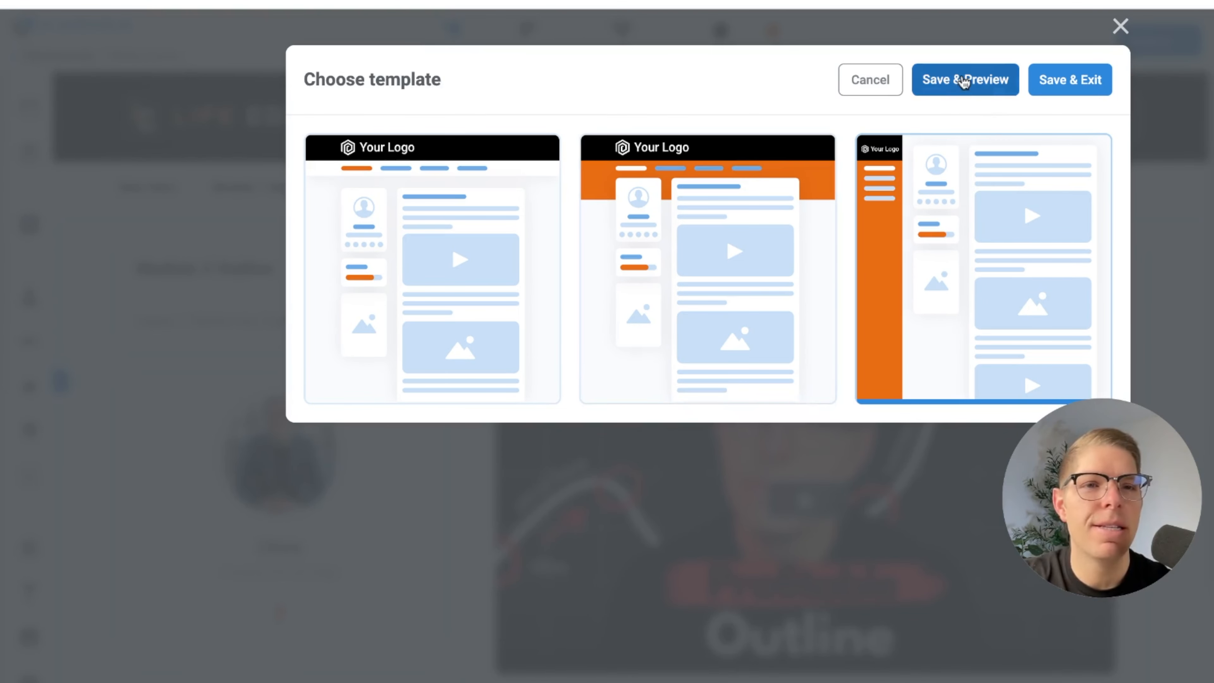
pyautogui.click(963, 83)
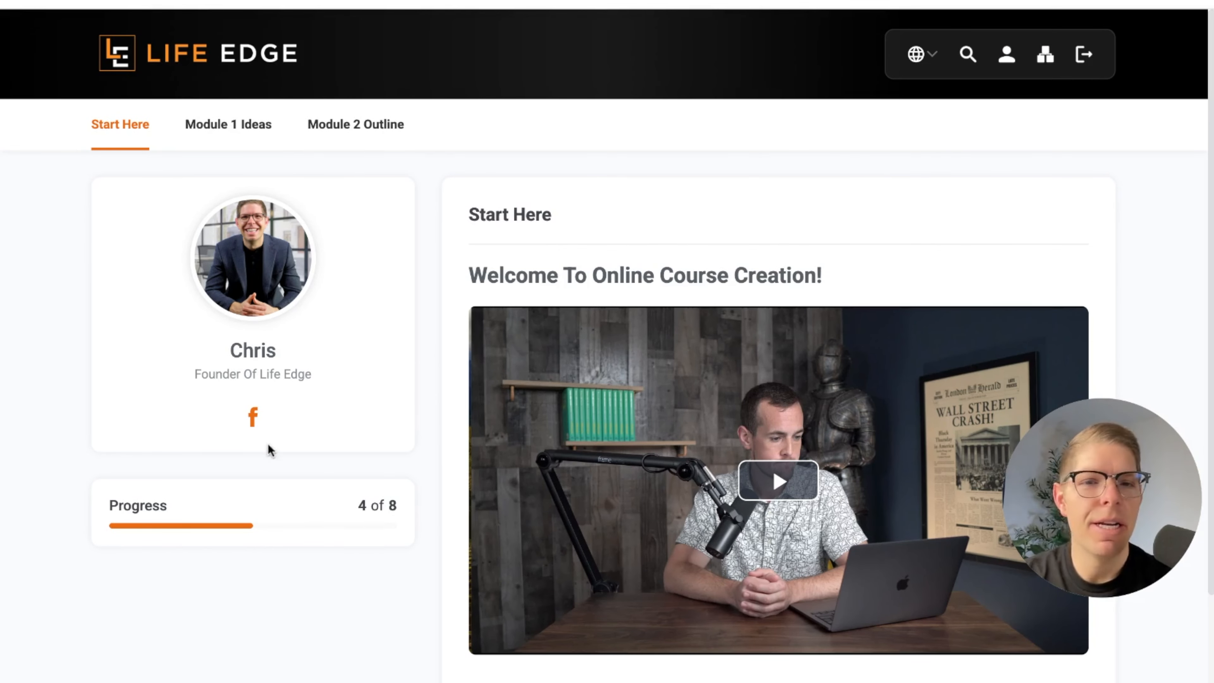
# Examine the Start Here page and the Module 1 Ideas posts Lesson 1 Course Ideas and Lesson 2 Validating Course Ideas in the preview
pyautogui.scroll(-3, 689, 382)
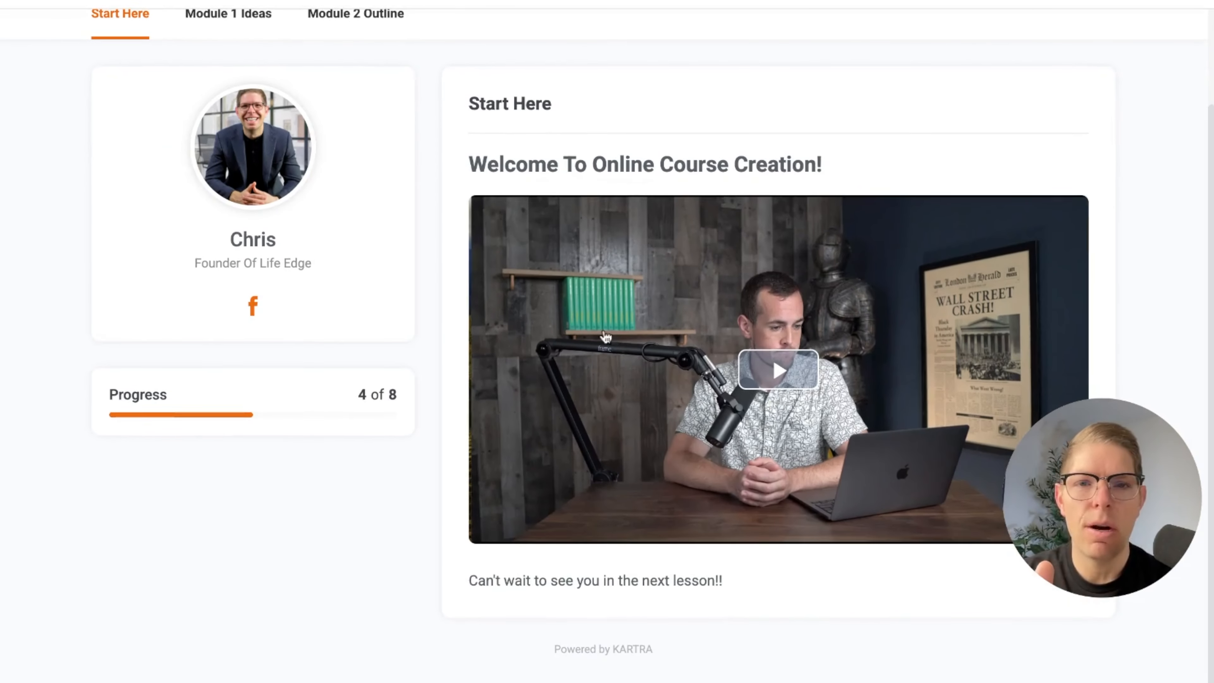
pyautogui.scroll(2, 345, 270)
pyautogui.moveTo(225, 115)
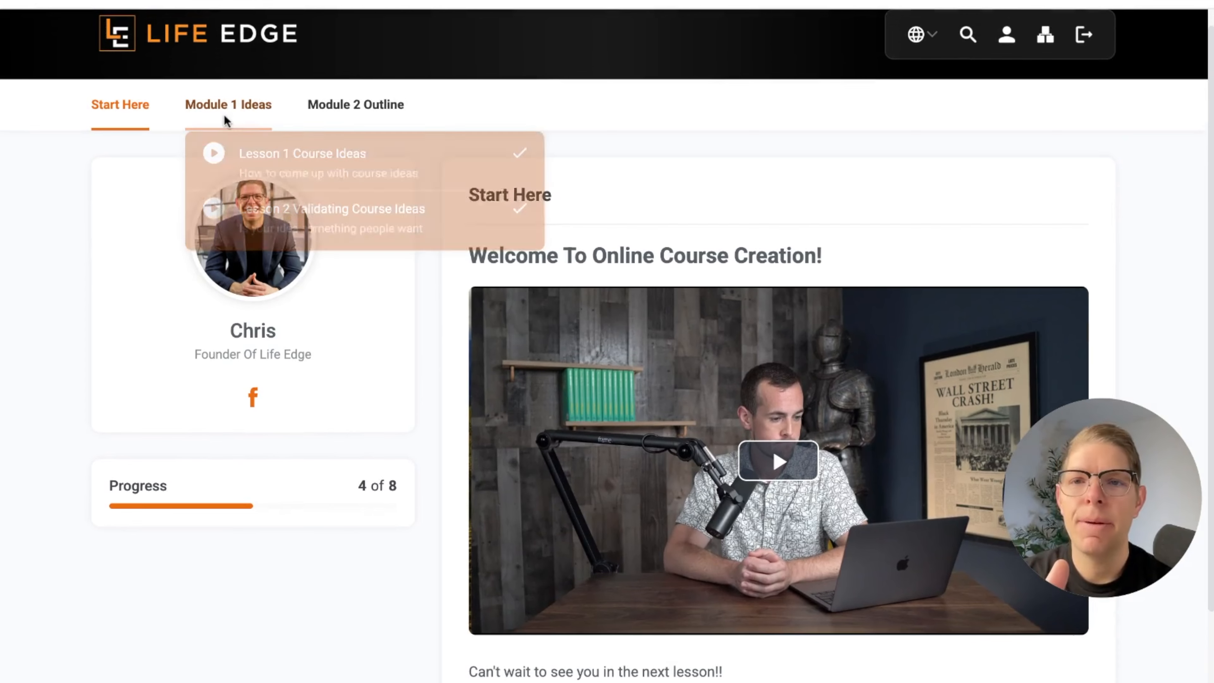
pyautogui.click(273, 171)
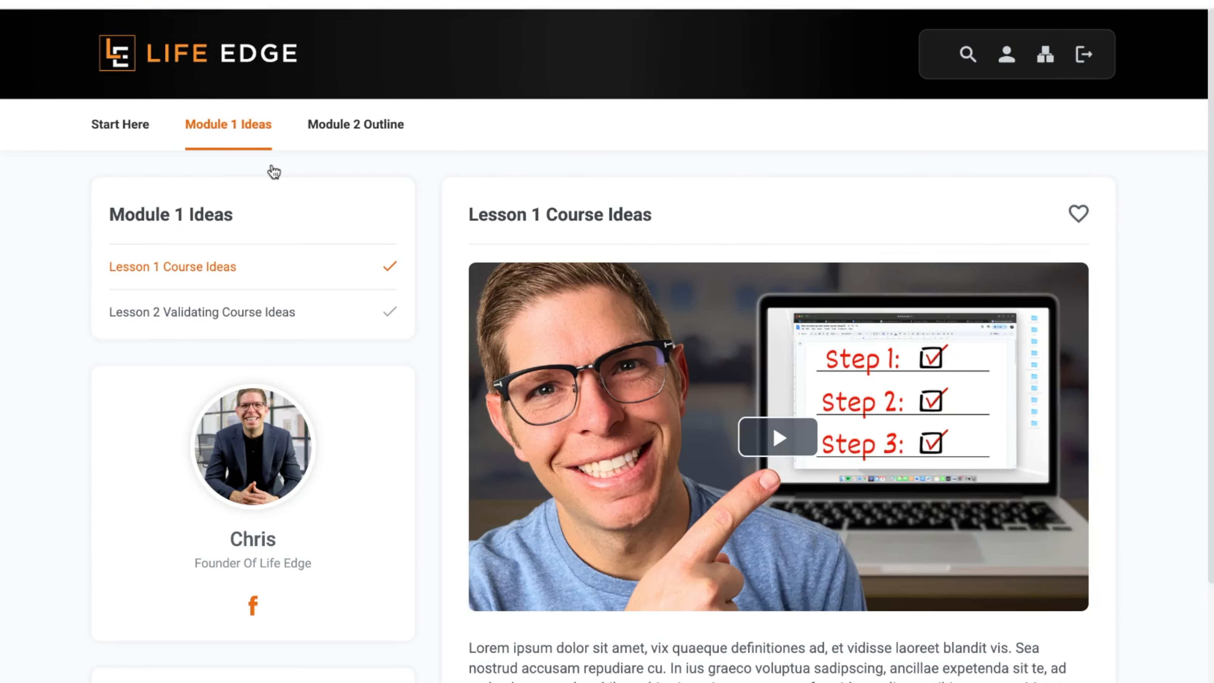
pyautogui.scroll(-3, 431, 401)
pyautogui.scroll(3, 239, 201)
pyautogui.moveTo(232, 137)
pyautogui.click(244, 235)
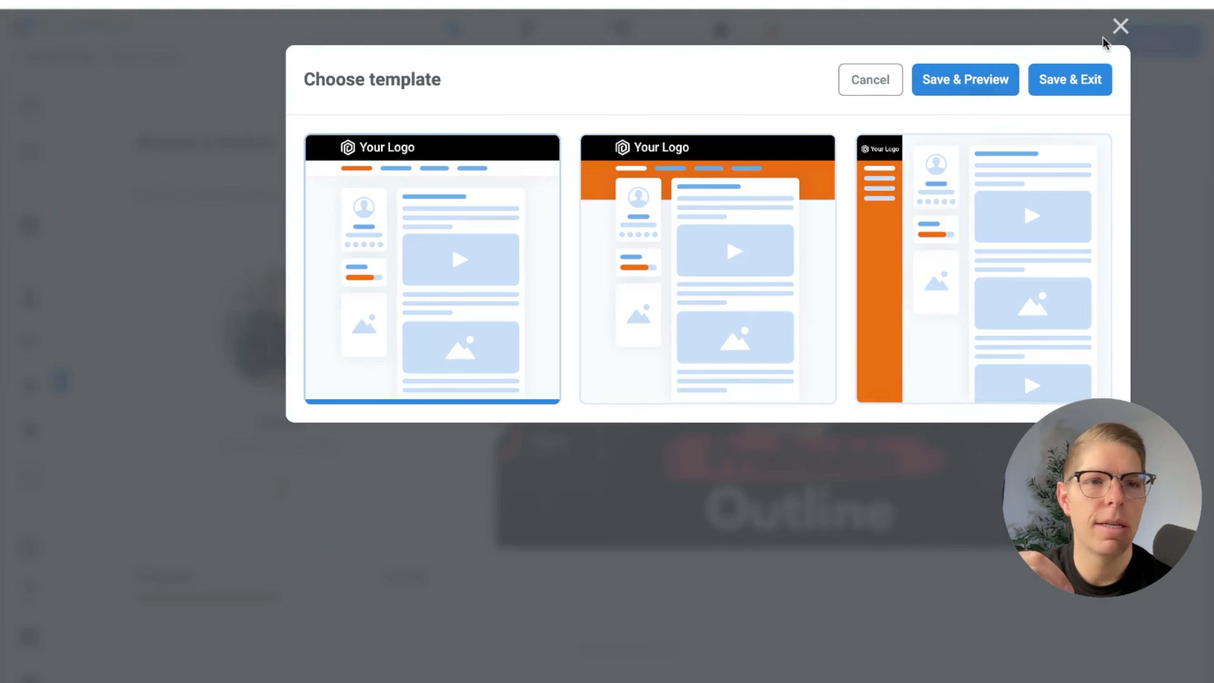
# Cancel the template selection and save the portal's progress in the editor
pyautogui.click(855, 88)
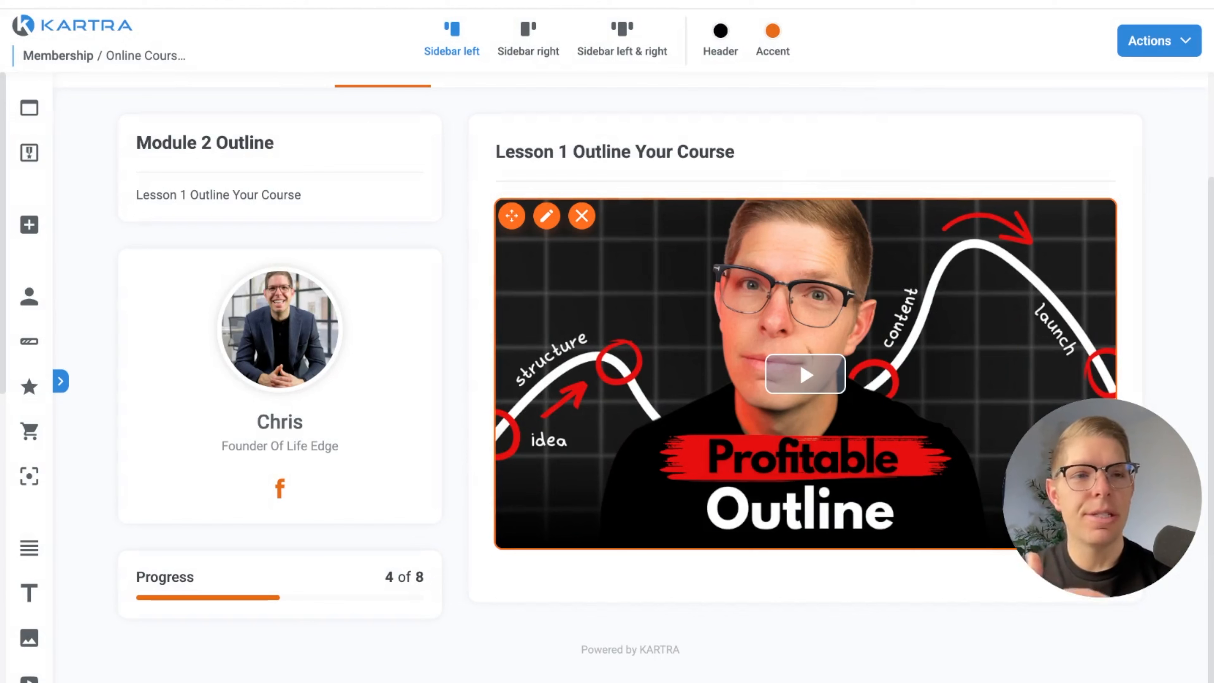
pyautogui.click(1166, 42)
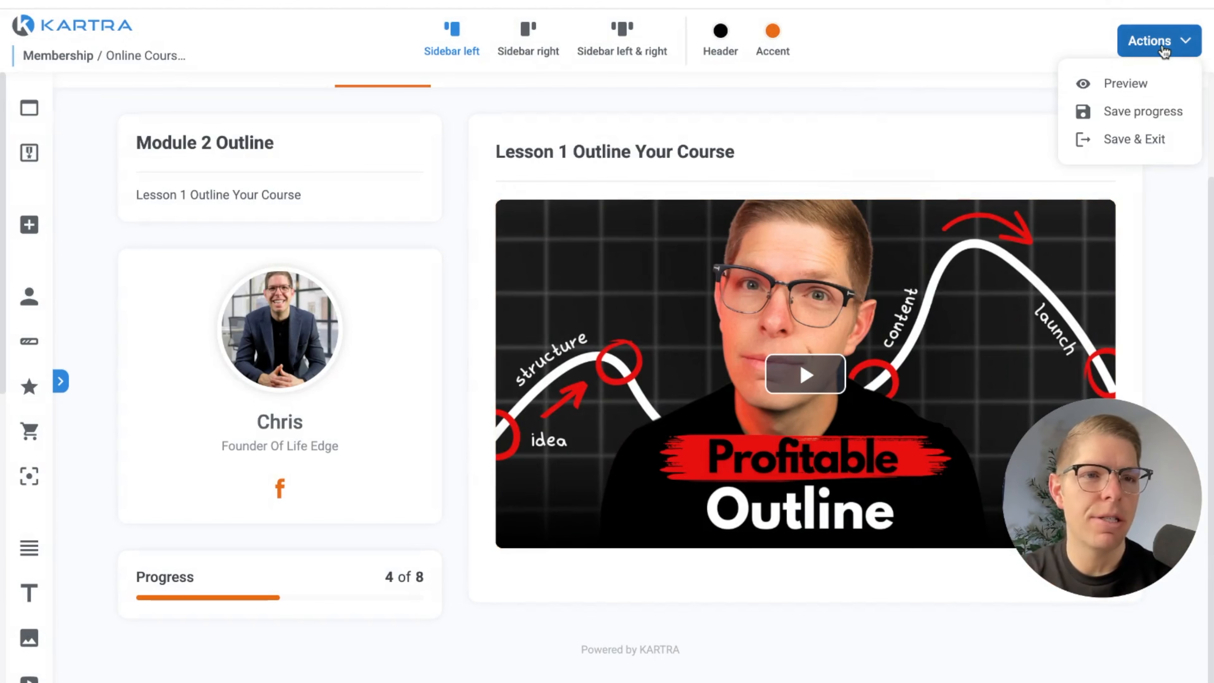
pyautogui.click(1121, 111)
pyautogui.click(1154, 38)
pyautogui.click(1136, 113)
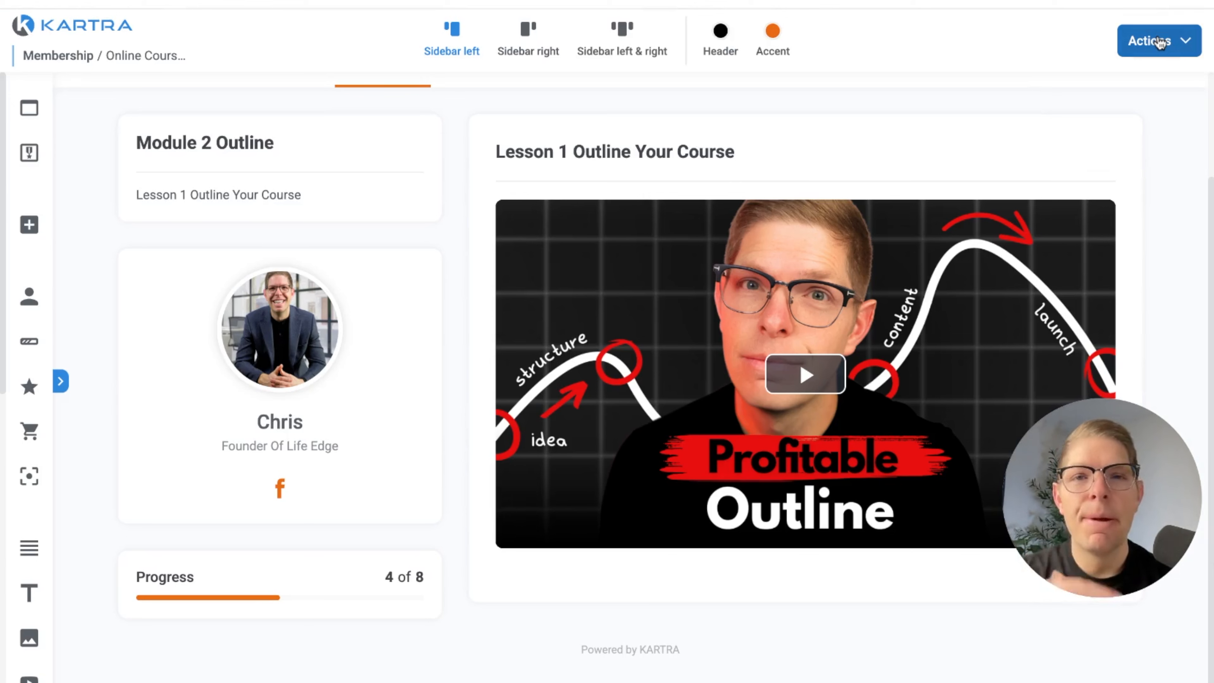